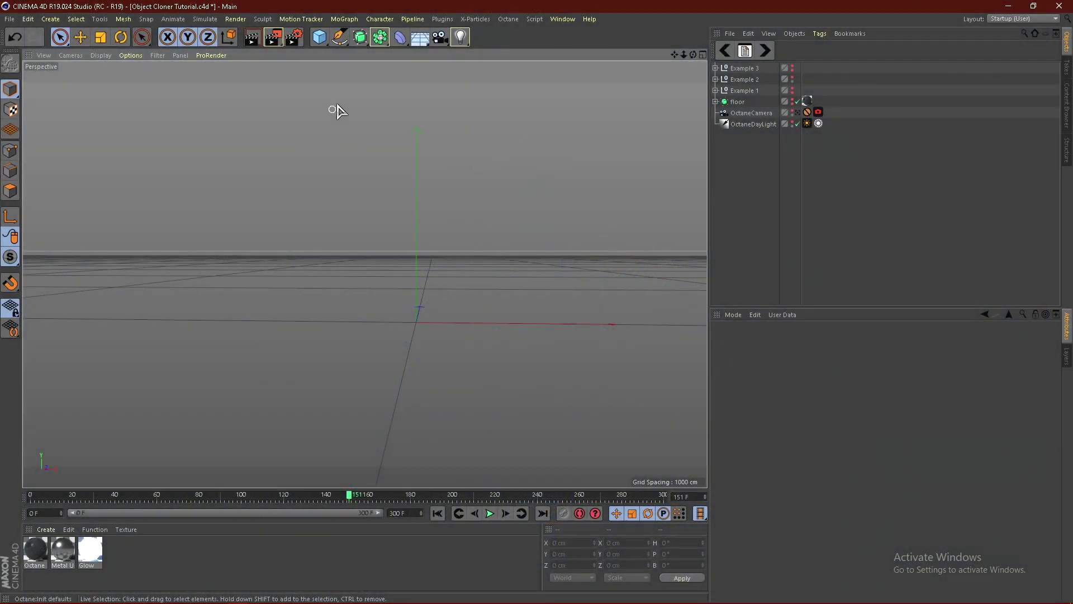
Add a cylinder primitive to the scene and display the viewport in Gouraud Shading (Lines).
click(318, 39)
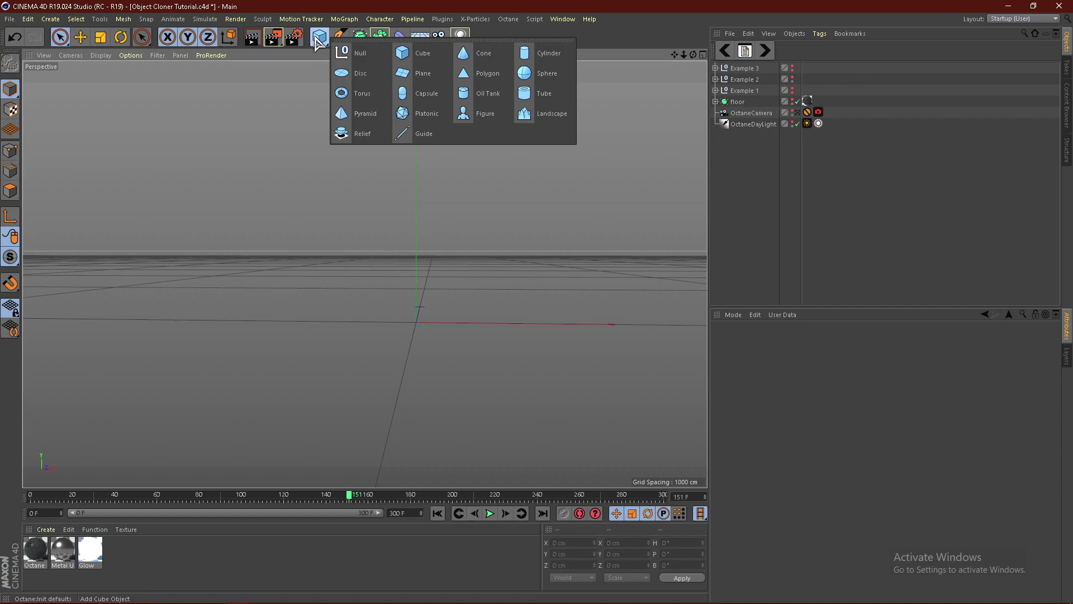
click(561, 54)
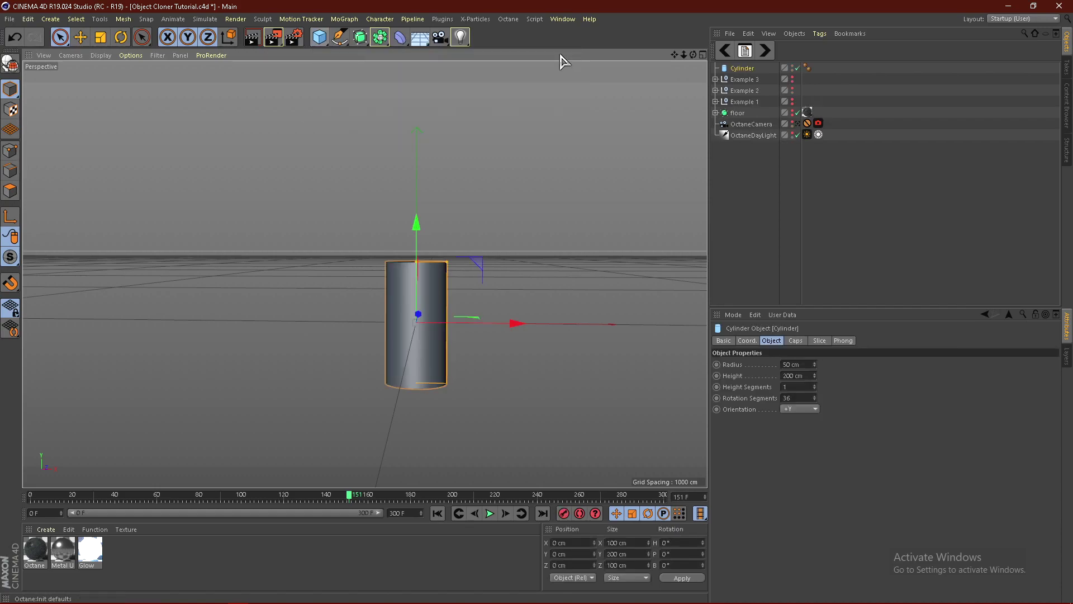
scroll(371, 383, up, 5)
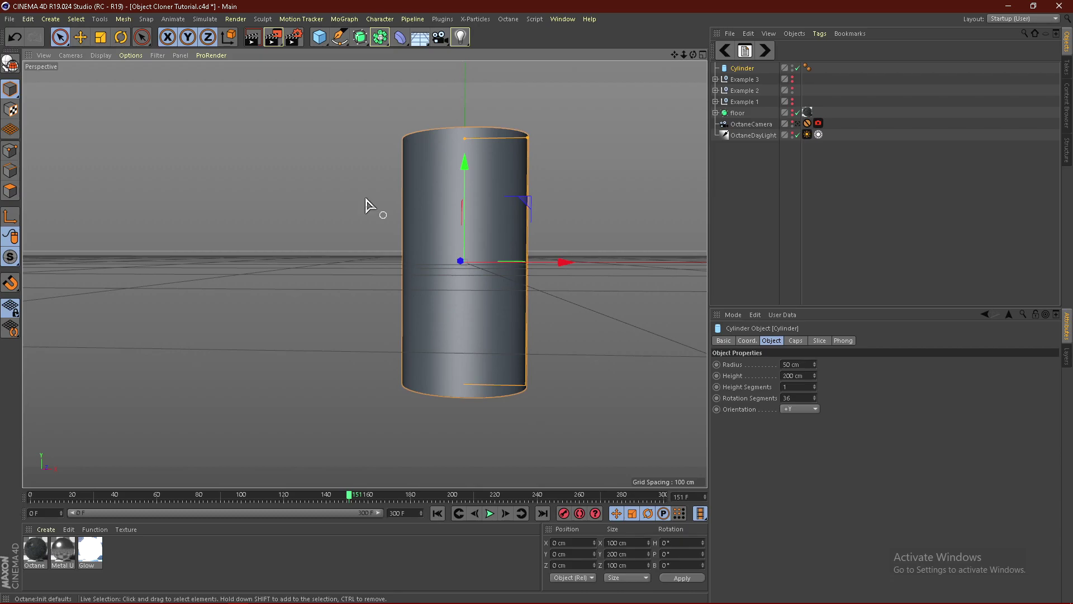
click(103, 55)
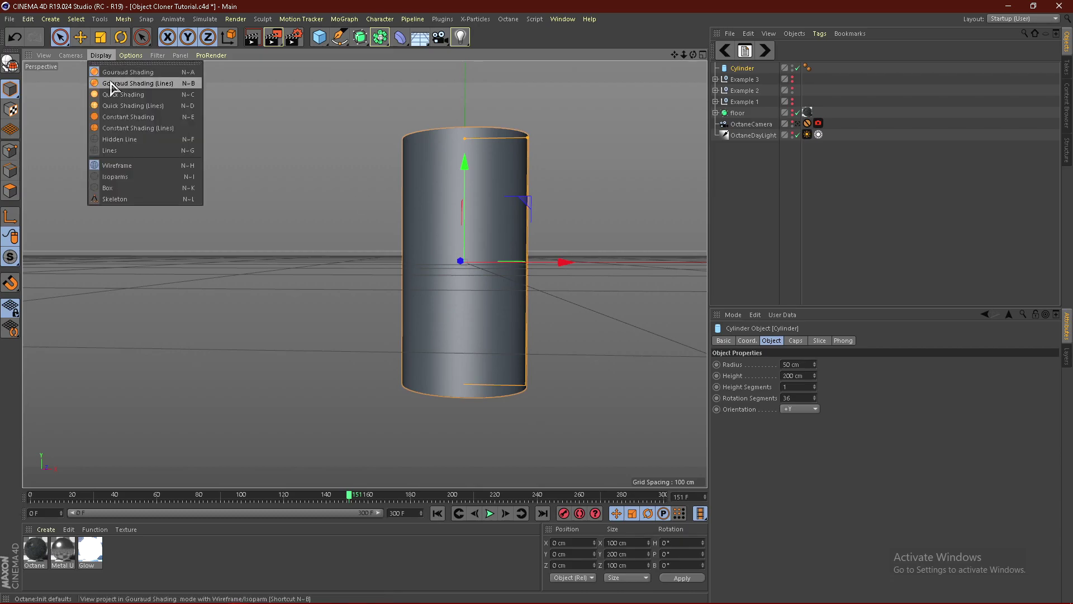
click(112, 84)
scroll(497, 195, up, 1)
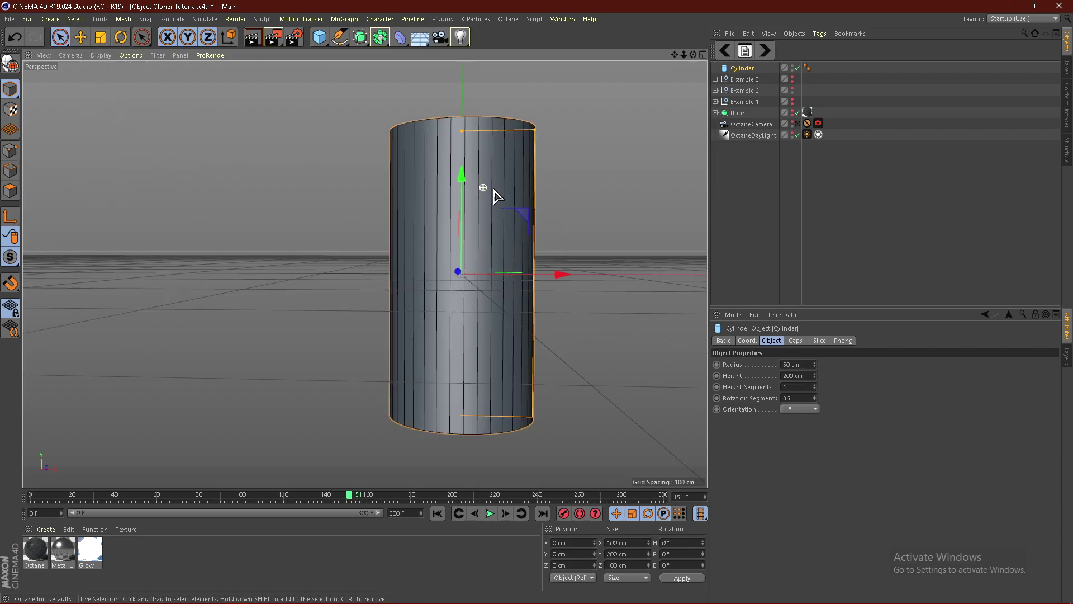
Set the cylinder's rotation segments to 8 and its height segments to 8.
alt+drag(512, 211, 498, 337)
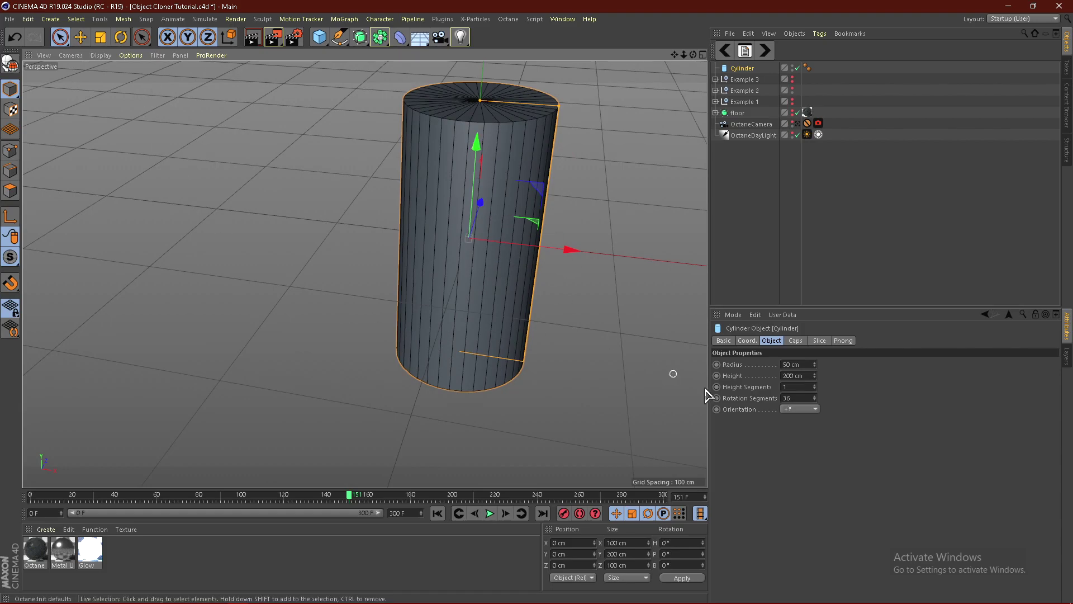
double_click(803, 398)
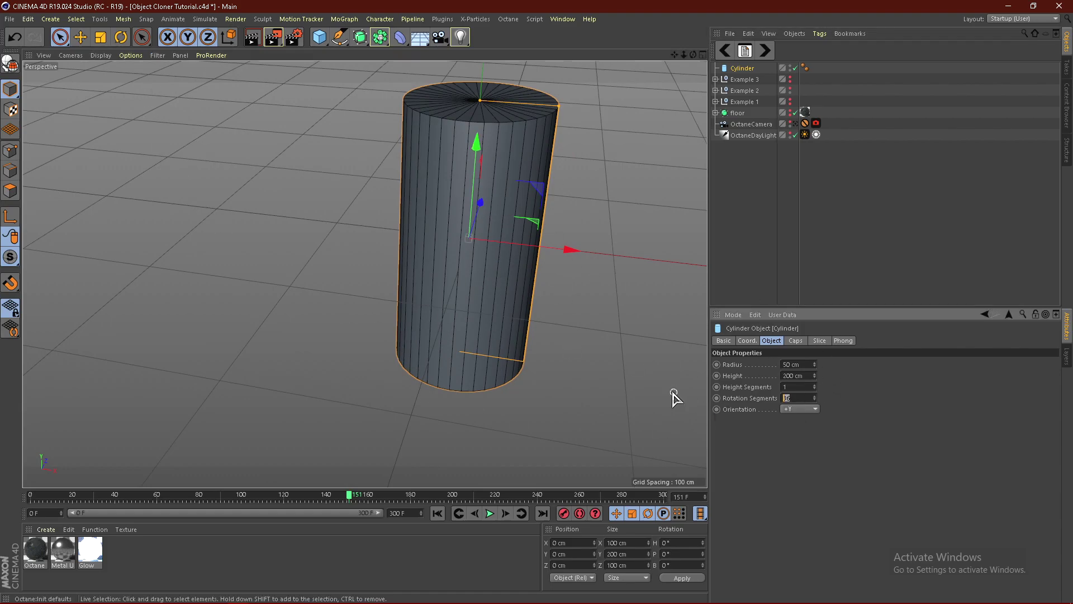
text(8)
key(Return)
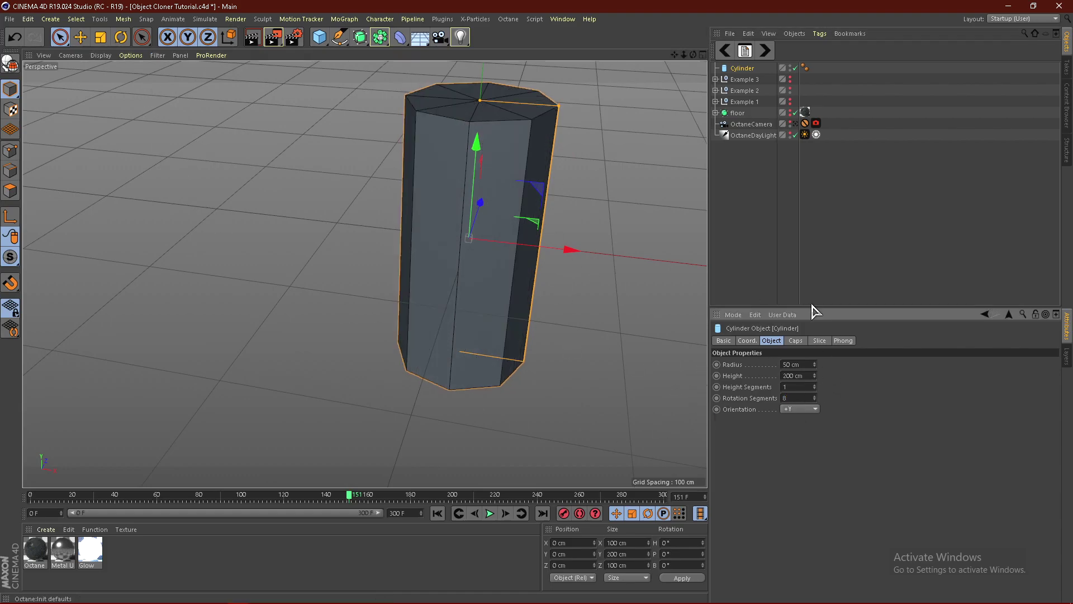
double_click(796, 387)
text(8)
key(Return)
Set the cylinder's radius to 10 cm and its height to 120 cm.
double_click(804, 365)
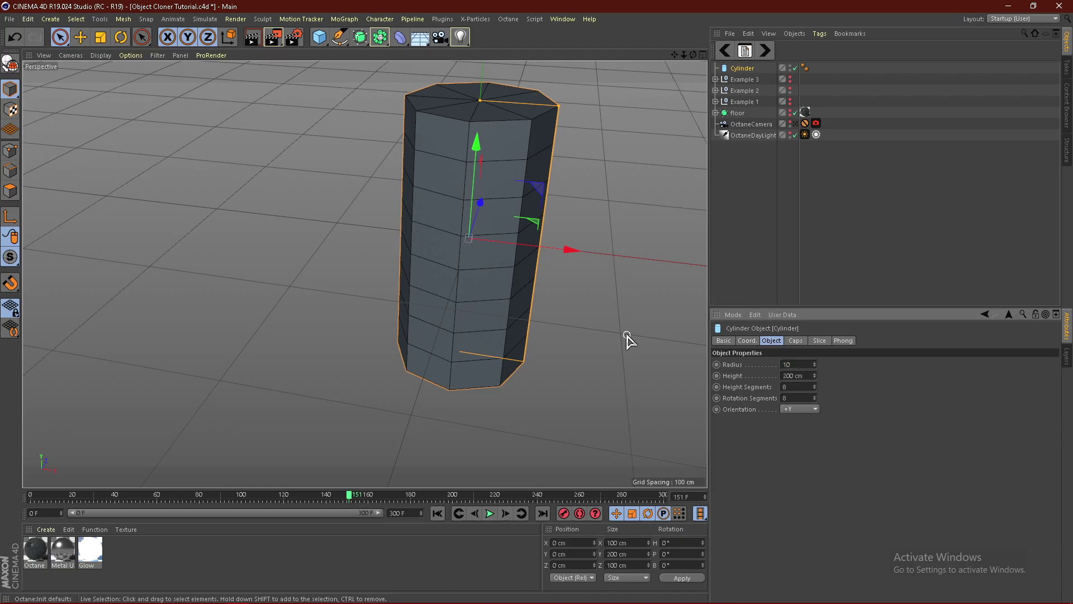
text(10)
key(Tab)
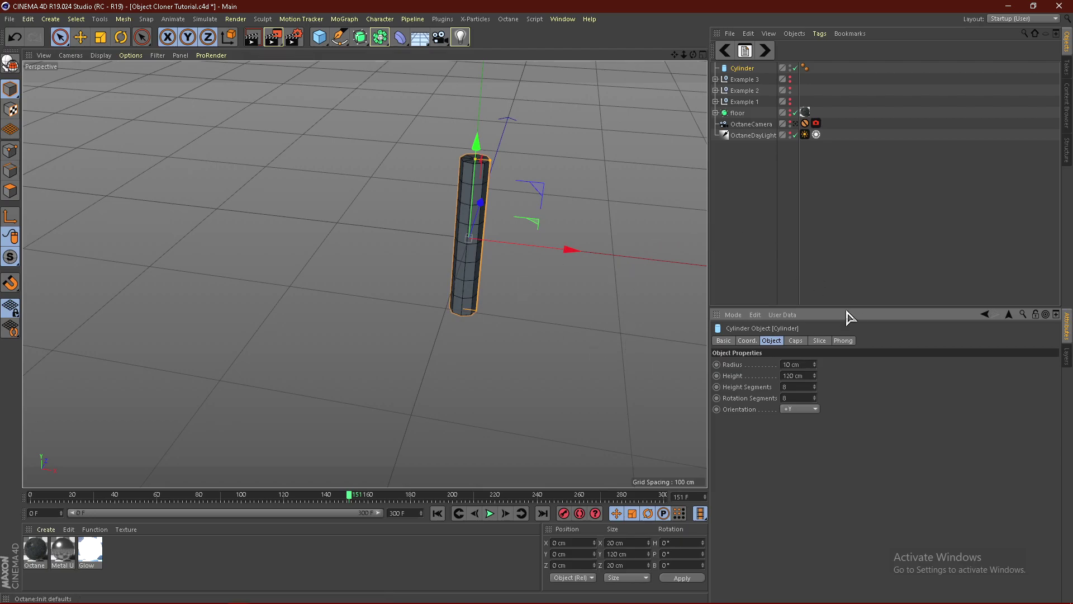
Enable the fillet on the cylinder's caps and set it to 1 segment.
click(796, 341)
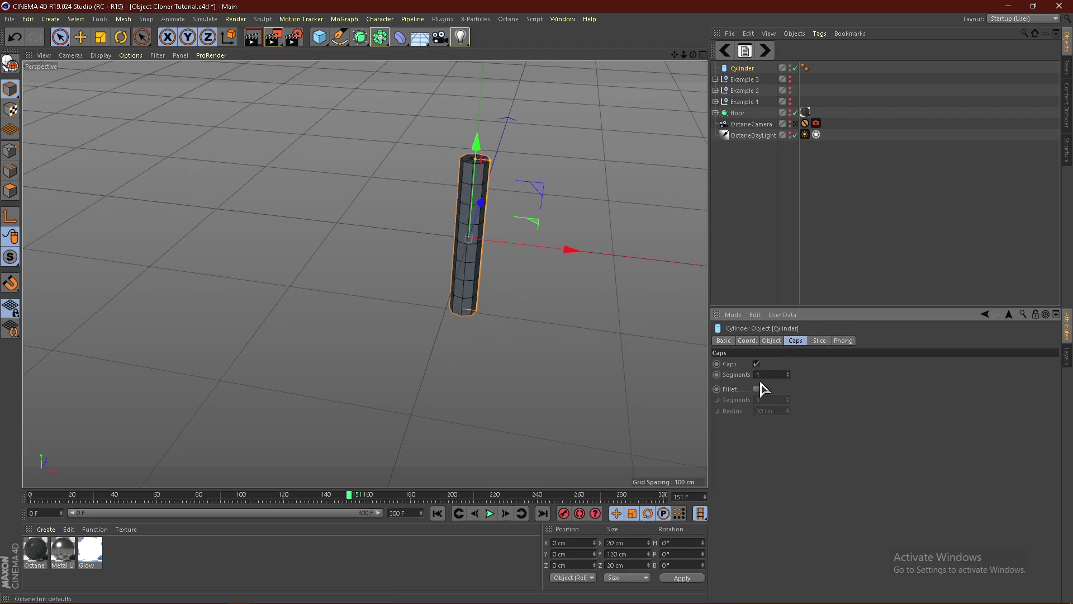
click(758, 389)
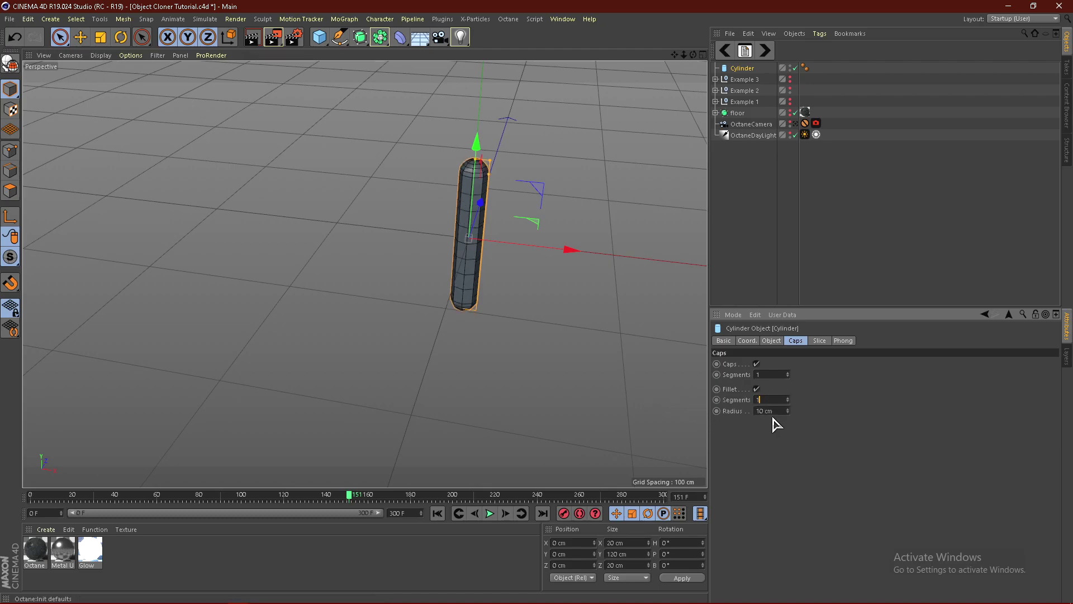
text(1)
click(772, 230)
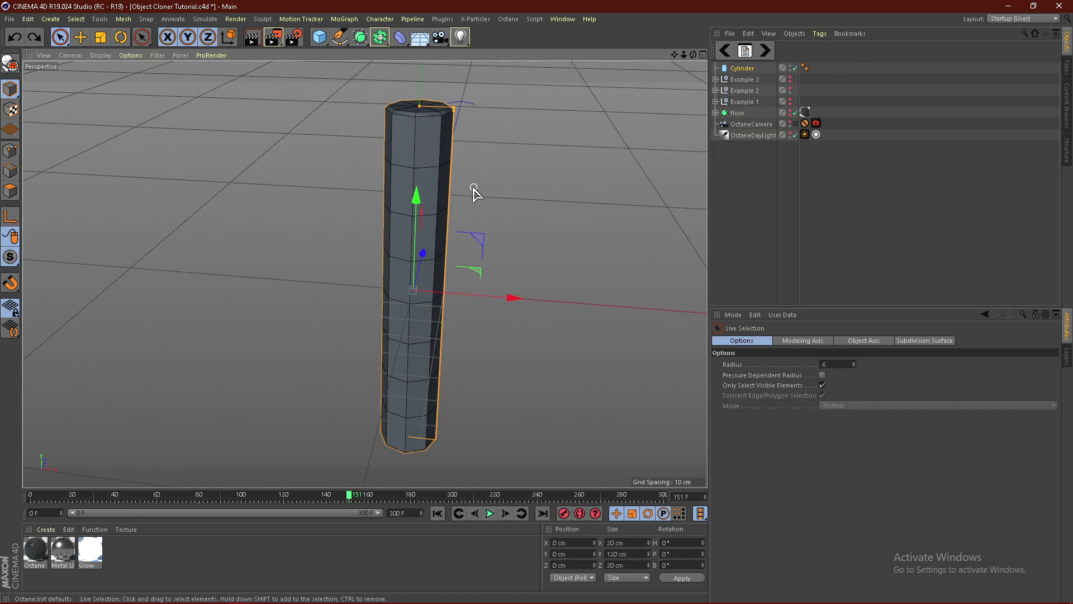
Make the cylinder editable and switch to polygon mode.
alt+drag(473, 193, 399, 246)
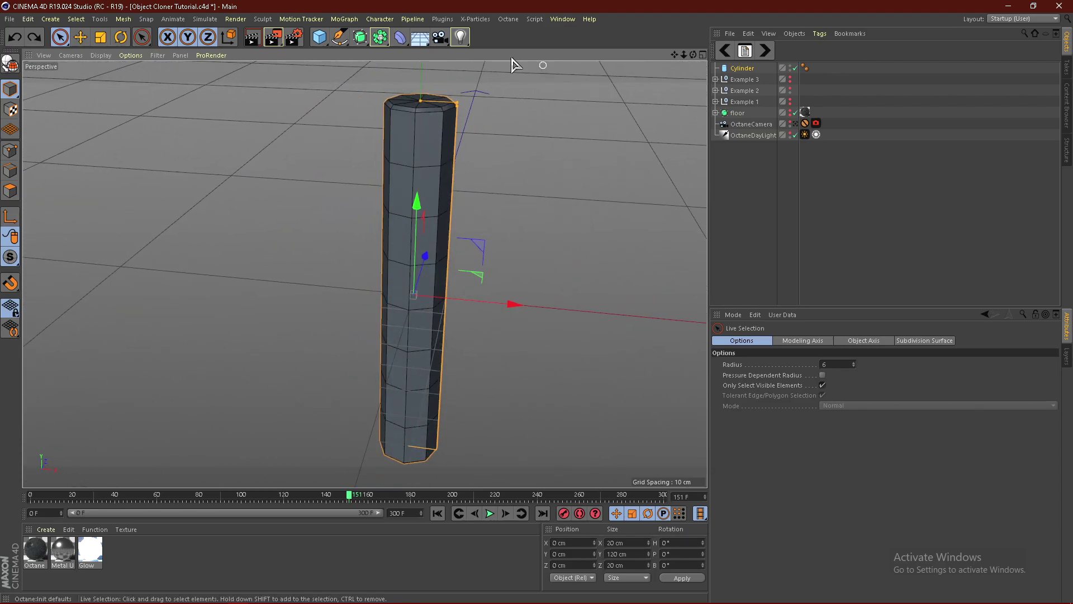
alt+drag(432, 174, 479, 156)
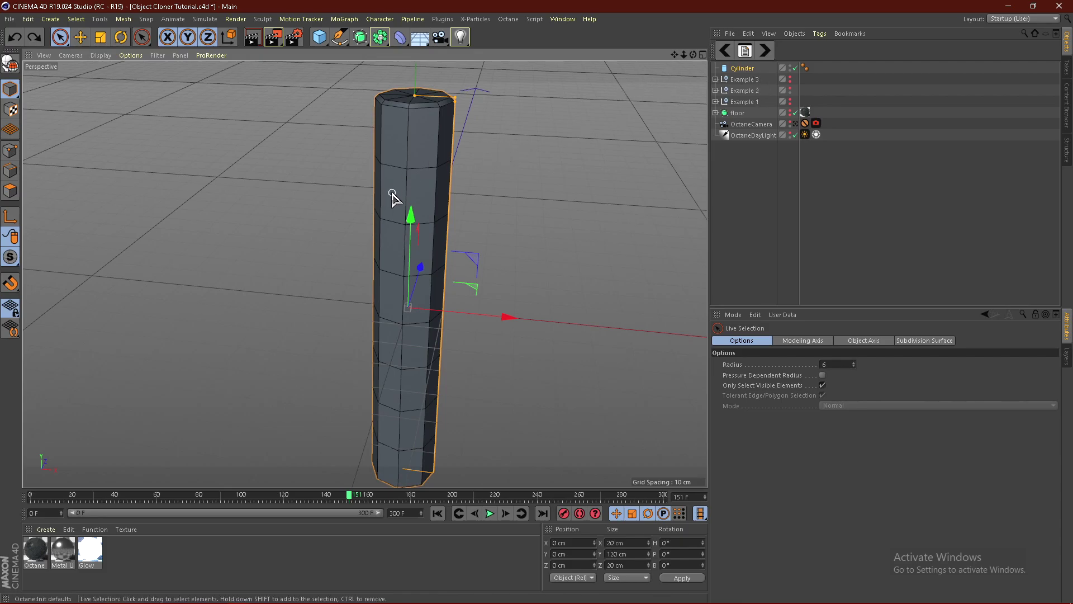
key(c)
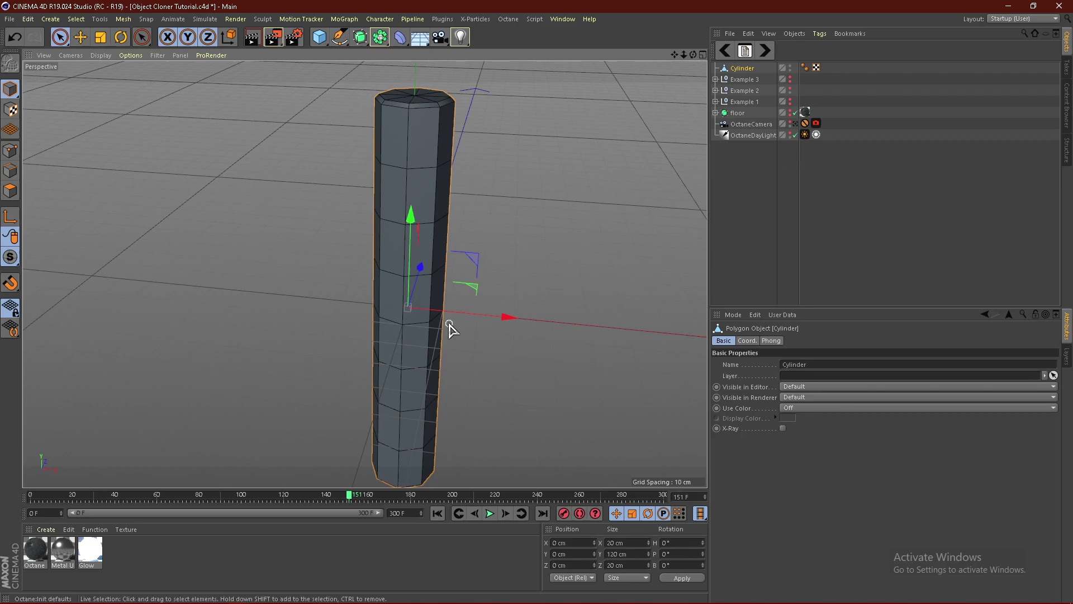
click(9, 191)
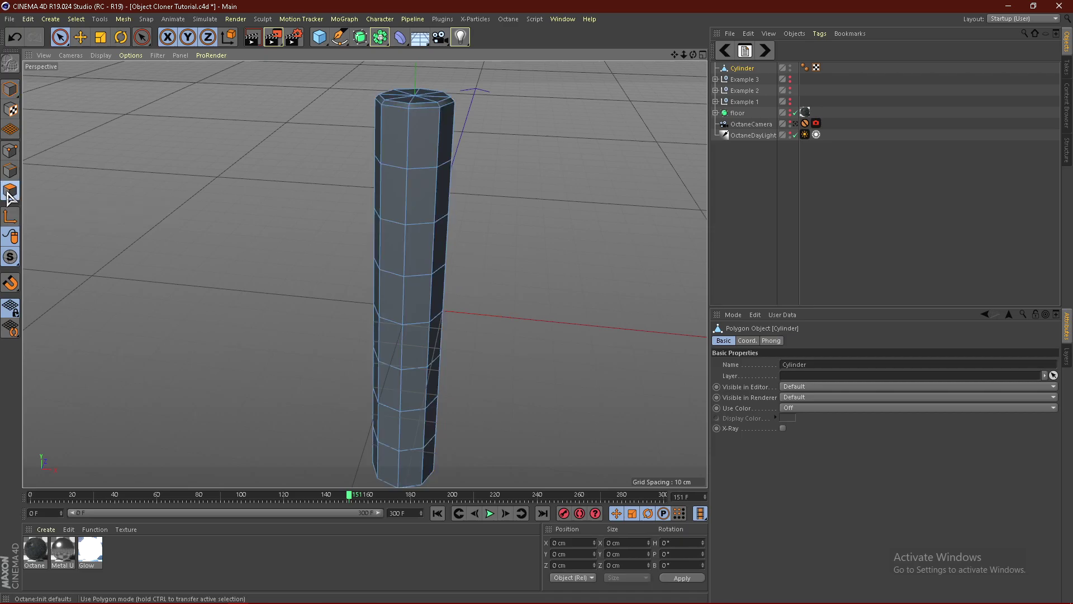
Use Loop Selection to select only the four middle polygon rings around the cylinder.
right_click(364, 182)
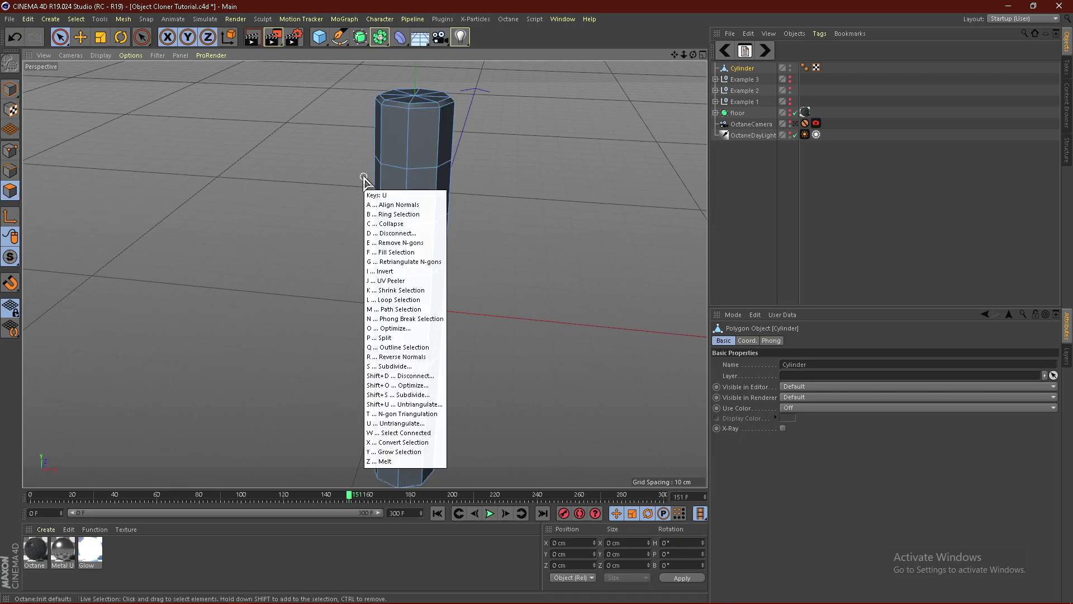
click(471, 222)
scroll(413, 196, down, 1)
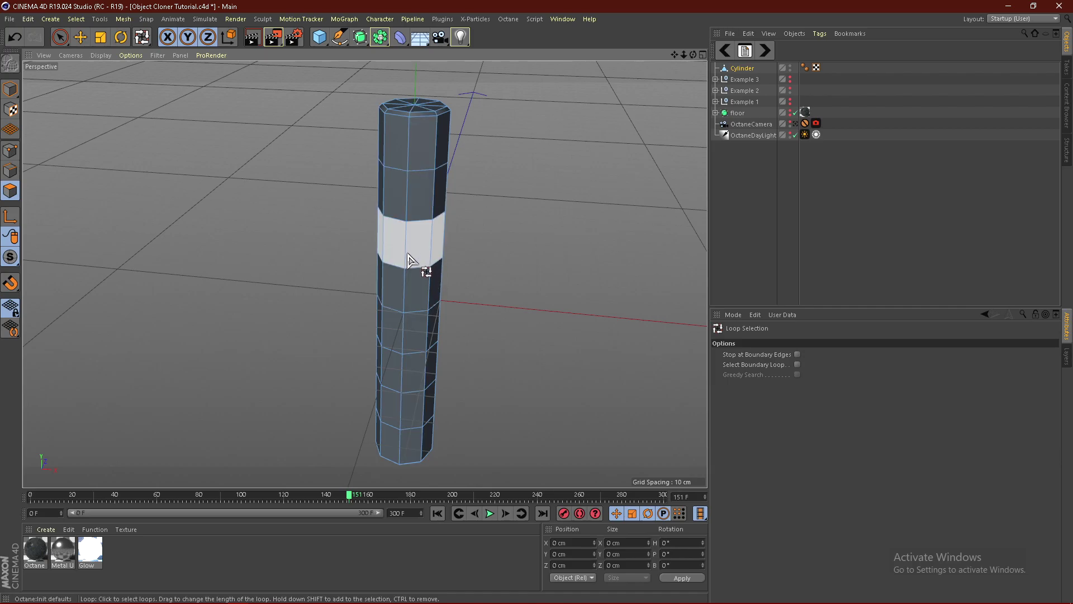
alt+drag(452, 343, 450, 306)
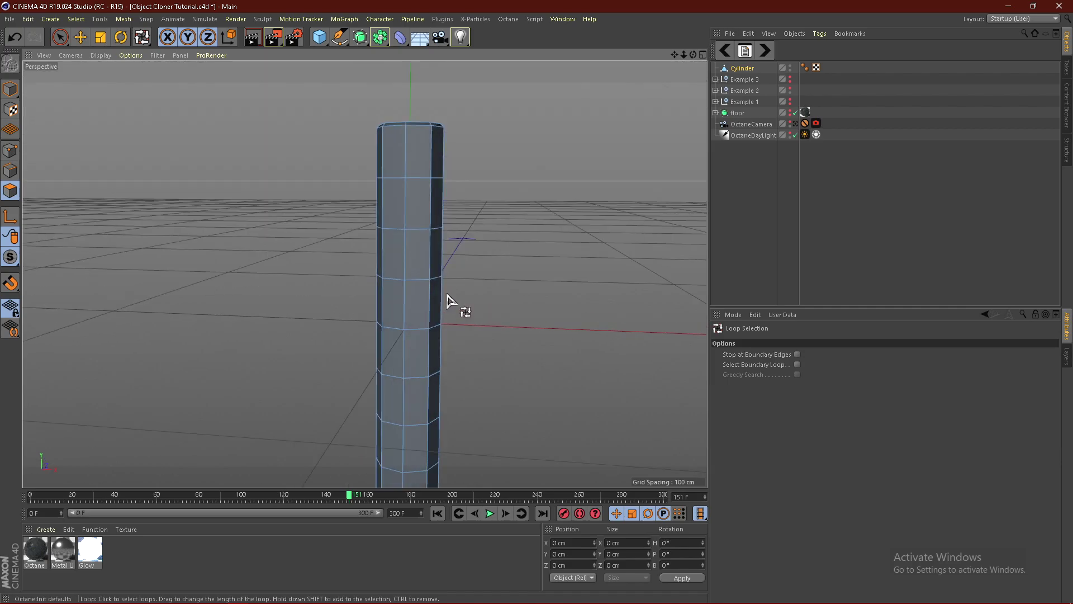
click(417, 271)
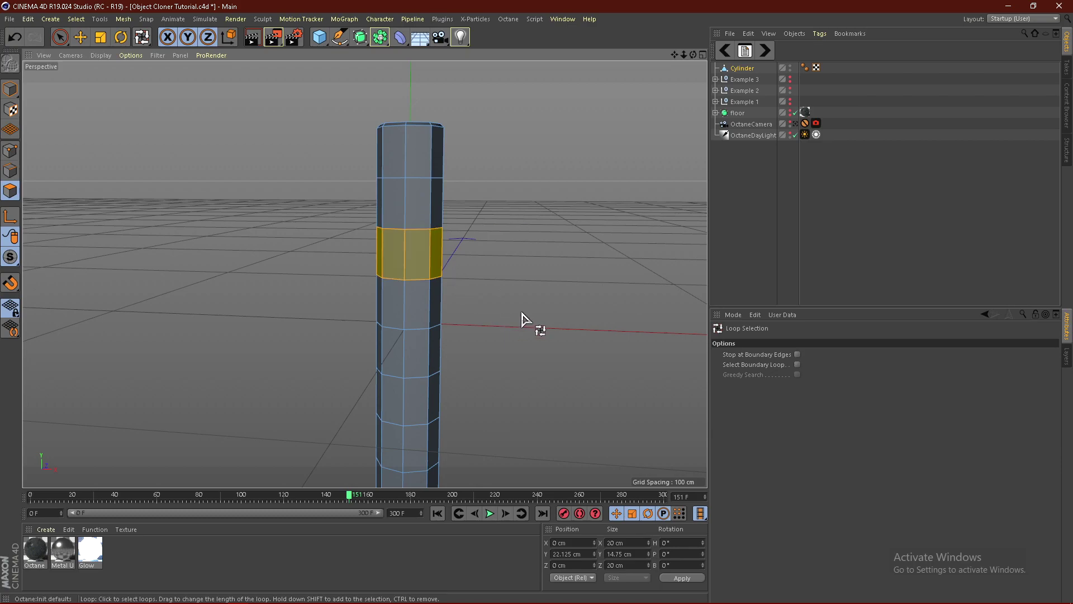
shift+click(419, 313)
shift+click(427, 363)
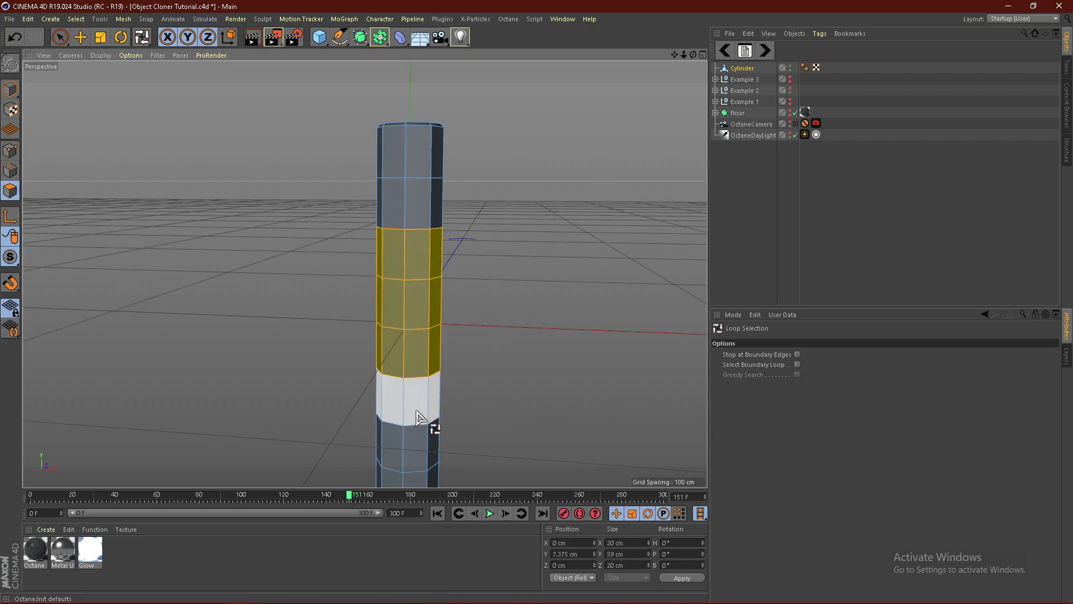
shift+click(418, 417)
scroll(479, 285, down, 2)
shift+click(431, 402)
shift+click(426, 212)
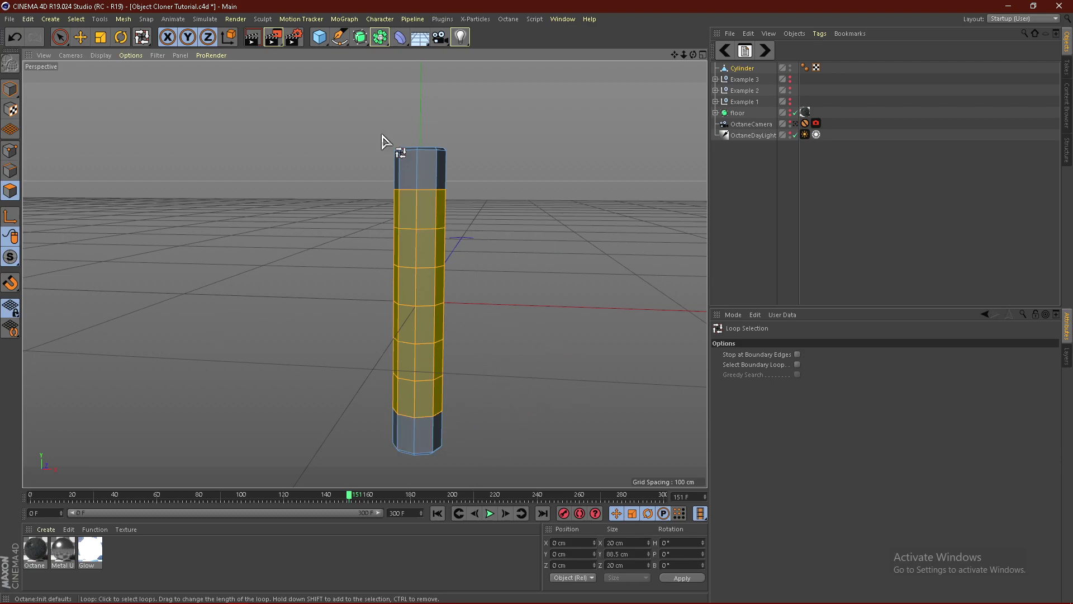
ctrl+click(408, 398)
ctrl+click(439, 213)
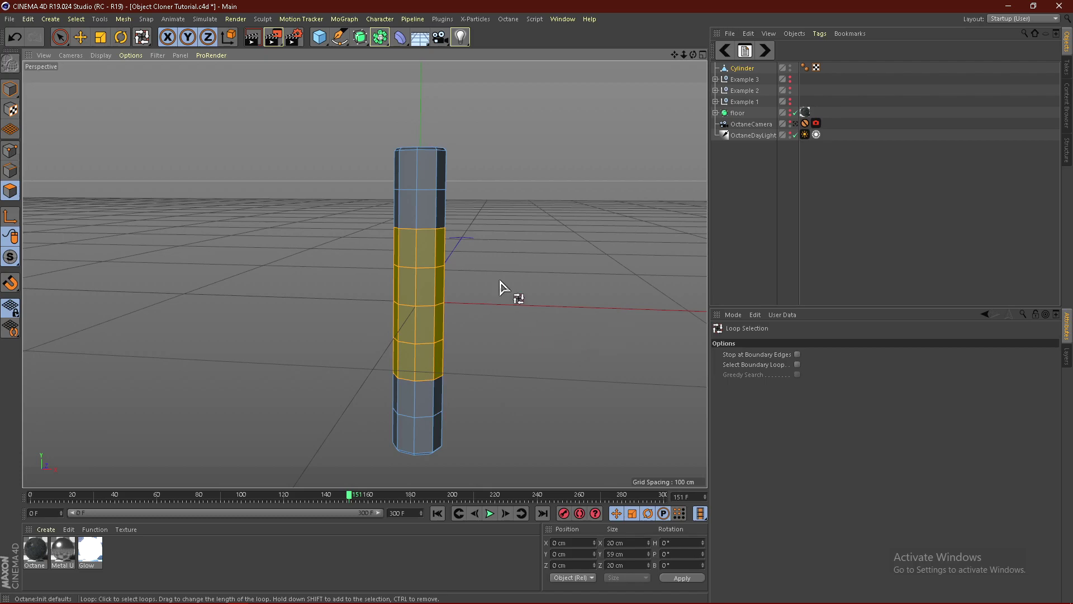
Smooth Shift the four selected middle rings outward by about 6.2 cm.
scroll(417, 249, down, 3)
alt+drag(366, 378, 425, 330)
scroll(424, 318, up, 5)
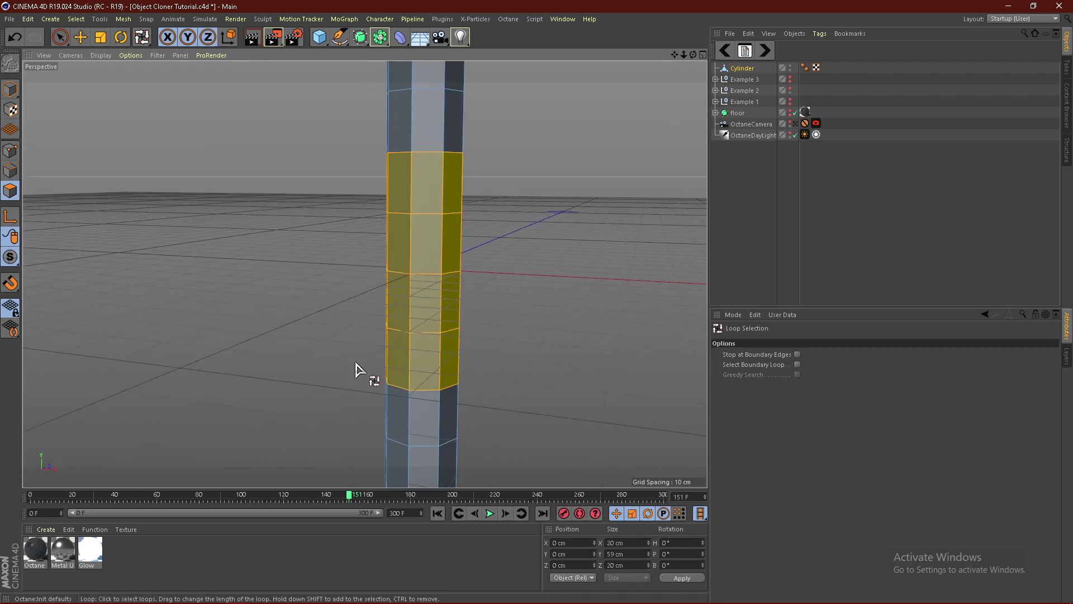
scroll(391, 378, down, 6)
right_click(397, 291)
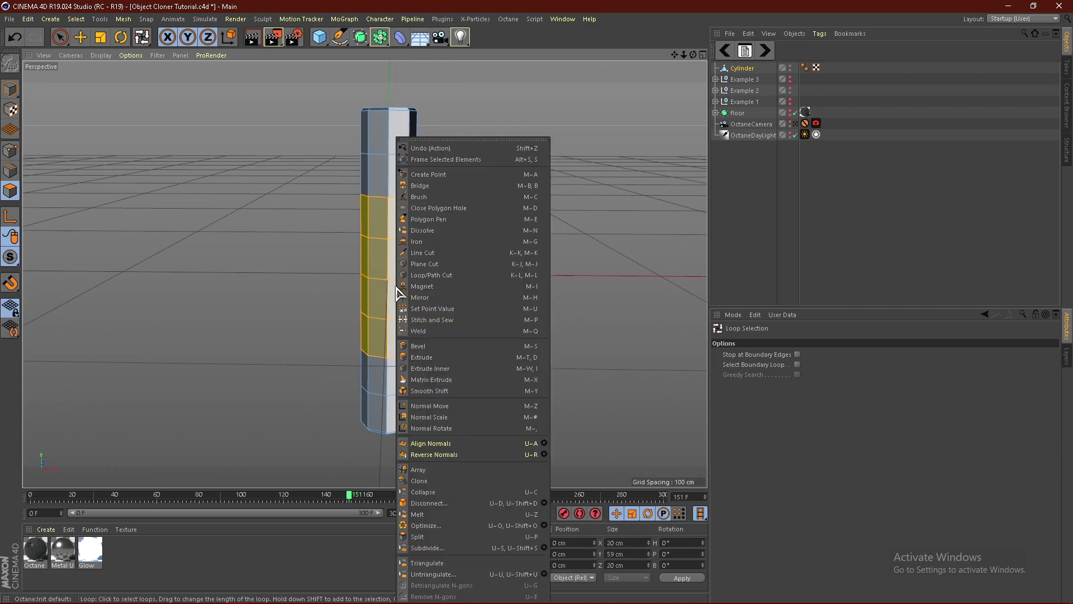
click(434, 391)
scroll(414, 364, up, 5)
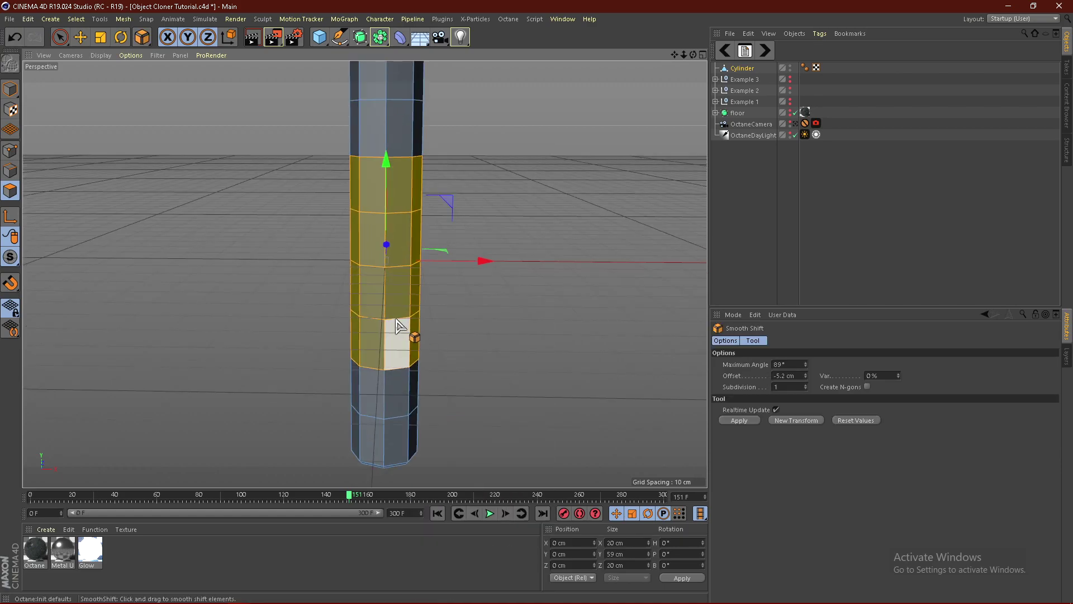
scroll(396, 319, up, 2)
drag(390, 319, 433, 296)
Loop-select the two central polygon rings of the raised middle section.
alt+drag(479, 209, 417, 251)
scroll(429, 257, down, 3)
alt+drag(374, 220, 385, 296)
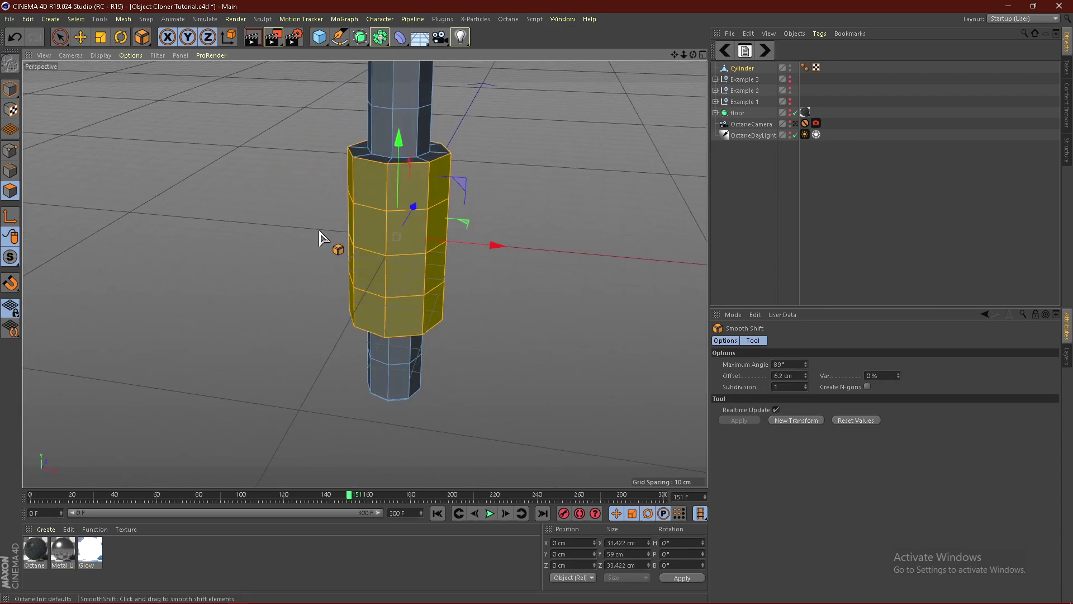
key(u)
key(l)
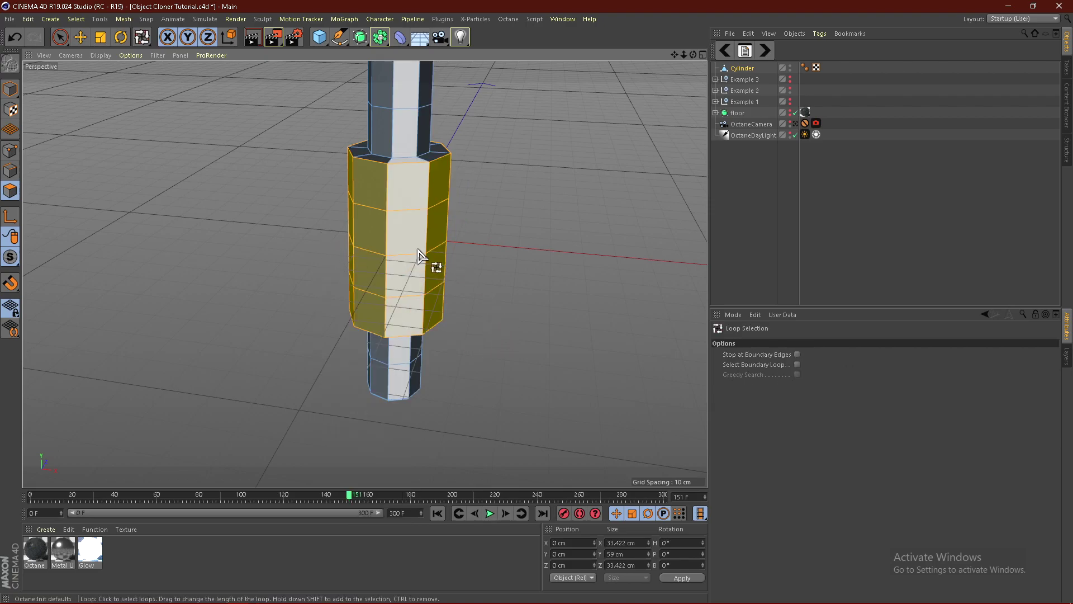
click(395, 239)
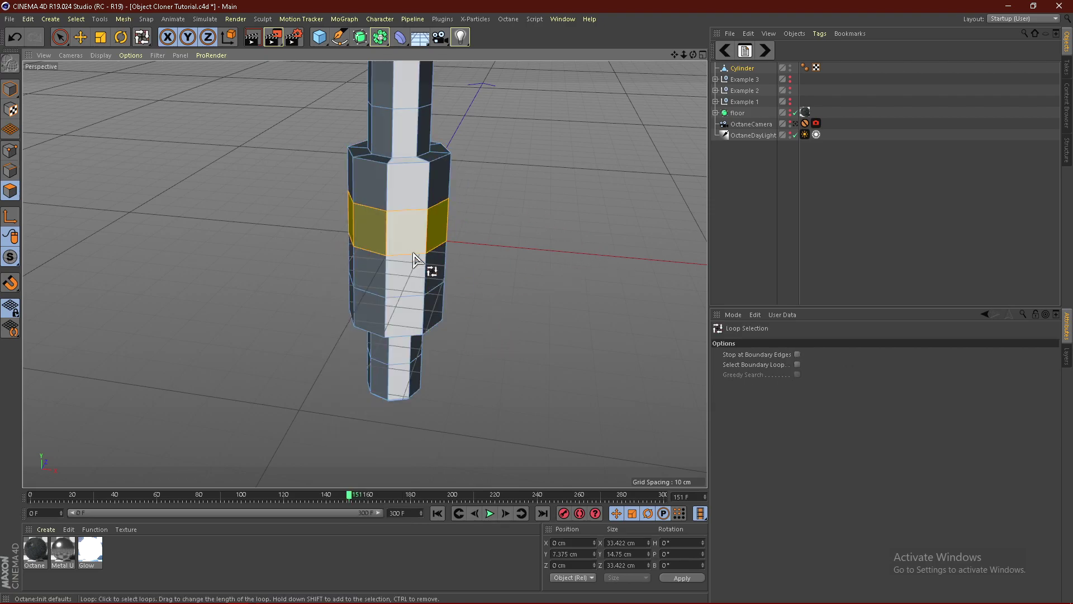
shift+click(407, 282)
Smooth Shift the two selected central rings inward with an offset of about -4.95 cm.
mouse_move(343, 296)
alt+mouse_down()
mouse_move(364, 273)
mouse_move(364, 248)
mouse_move(357, 292)
alt+mouse_up()
scroll(392, 288, up, 2)
right_click(428, 282)
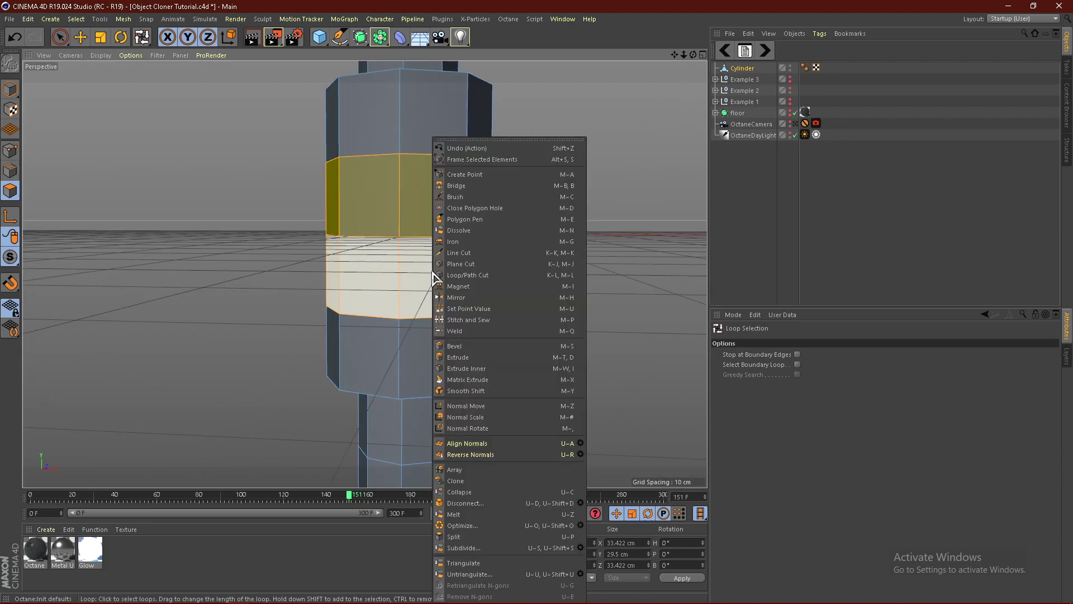
click(468, 385)
drag(472, 307, 392, 307)
scroll(319, 237, down, 3)
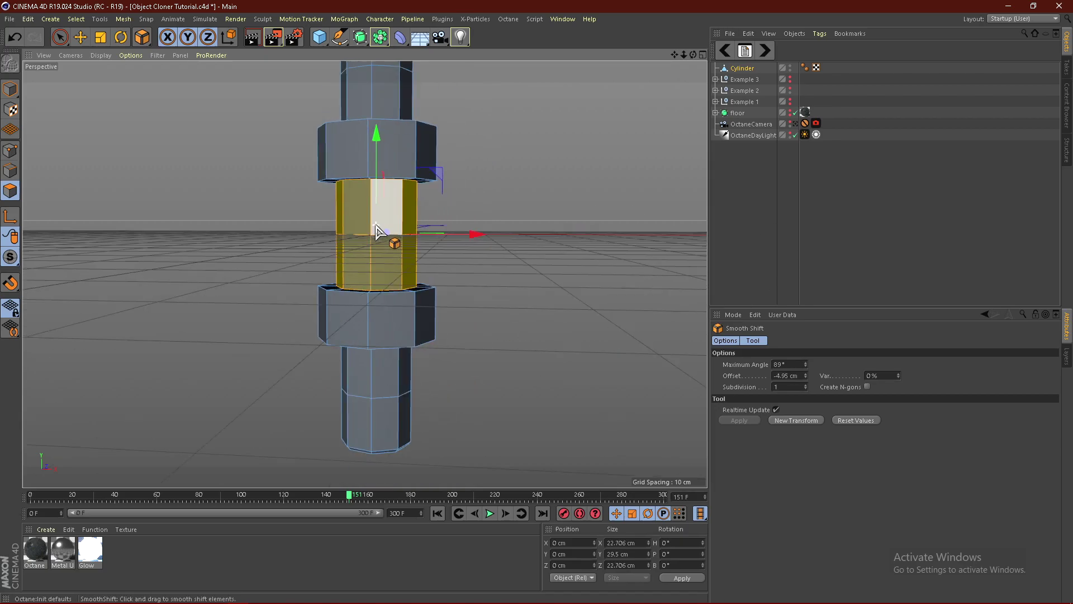
scroll(383, 235, up, 2)
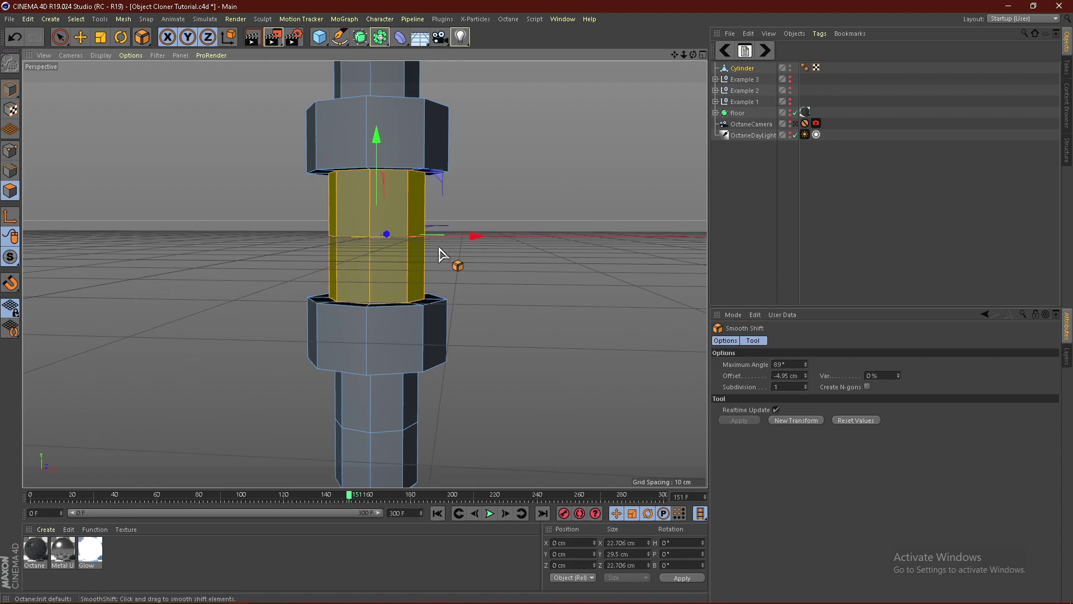
scroll(439, 250, up, 2)
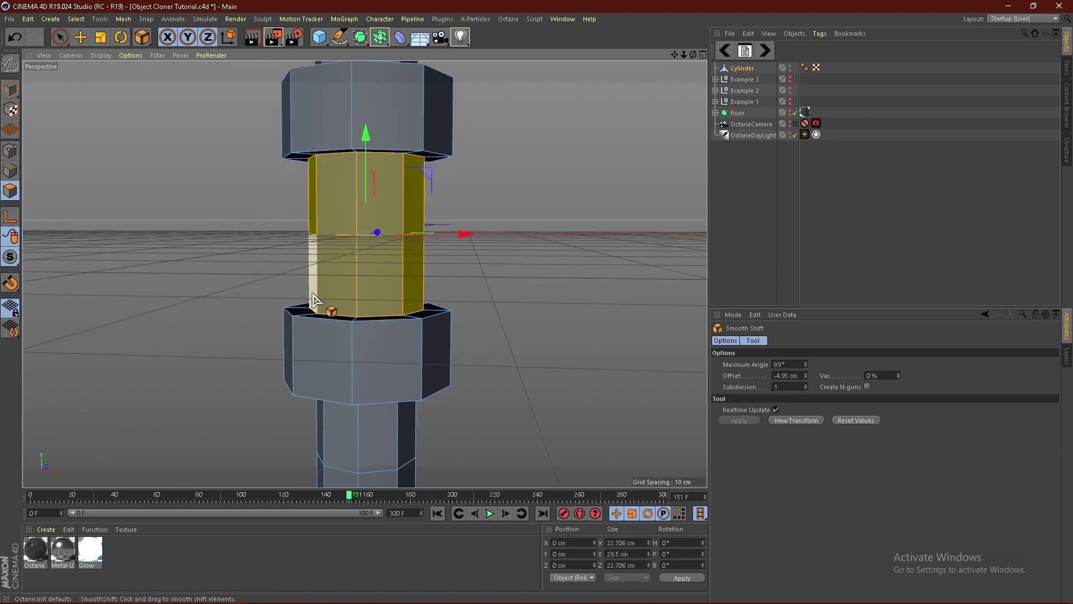
alt+drag(357, 307, 436, 293)
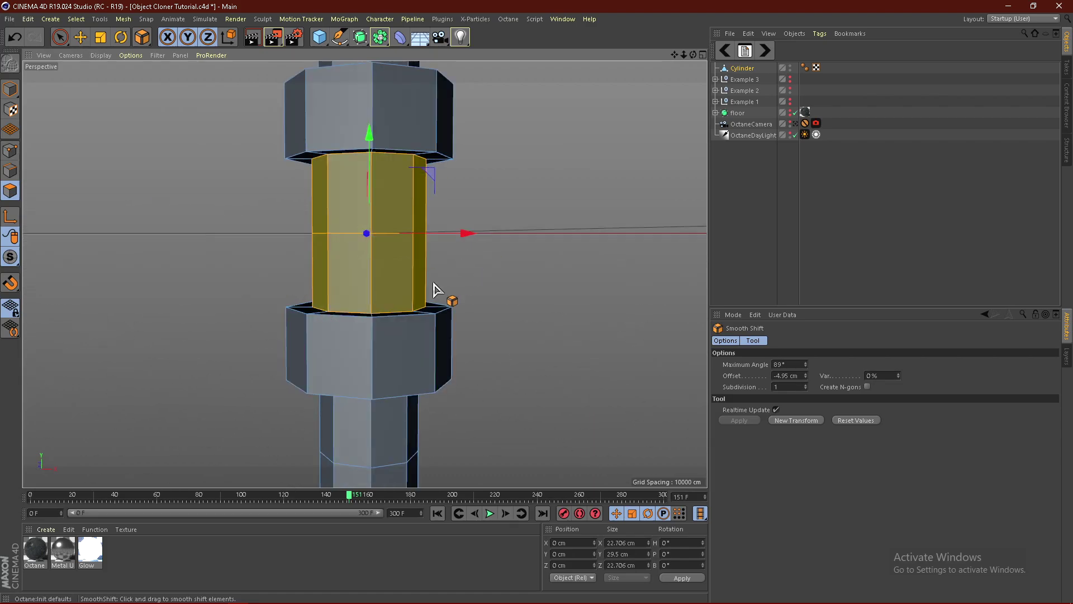
Apply the Glow material to the selected polygons of the recessed central band.
drag(90, 553, 398, 321)
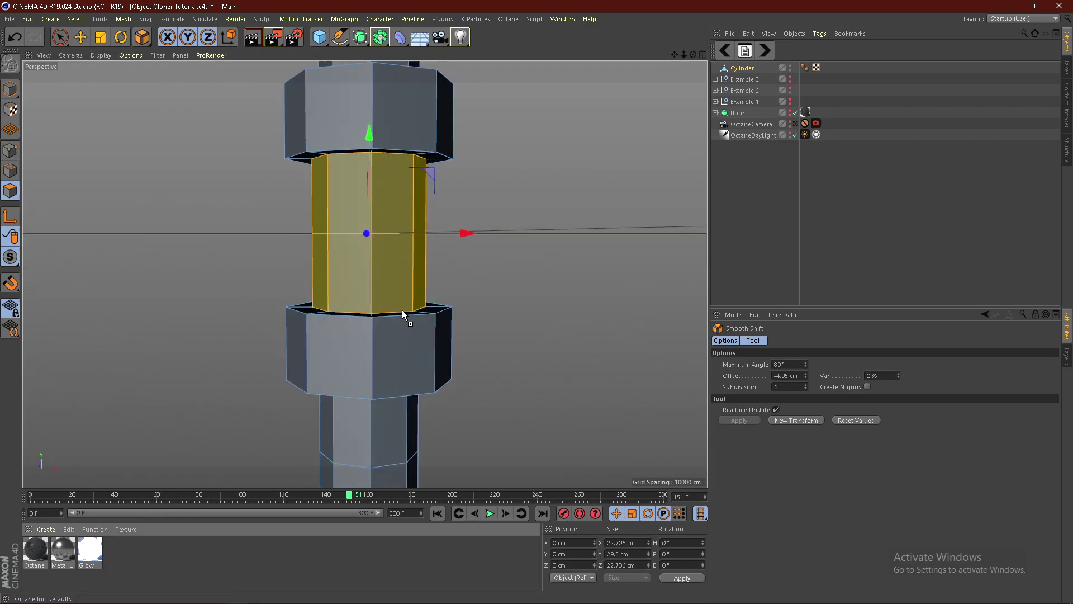
drag(389, 268, 390, 273)
alt+drag(235, 220, 362, 282)
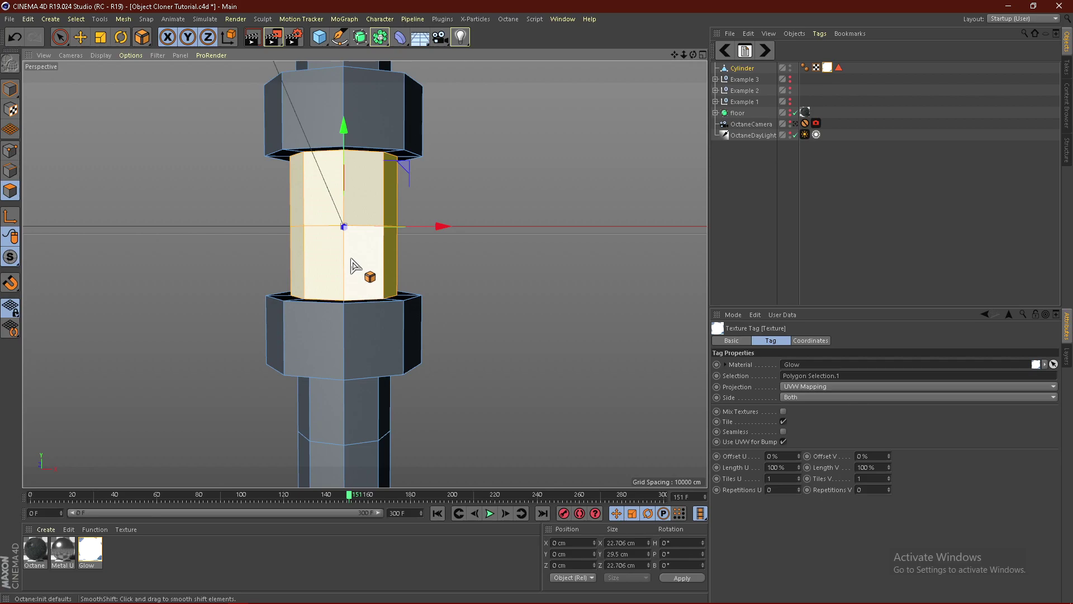
alt+right_drag(349, 257, 328, 274)
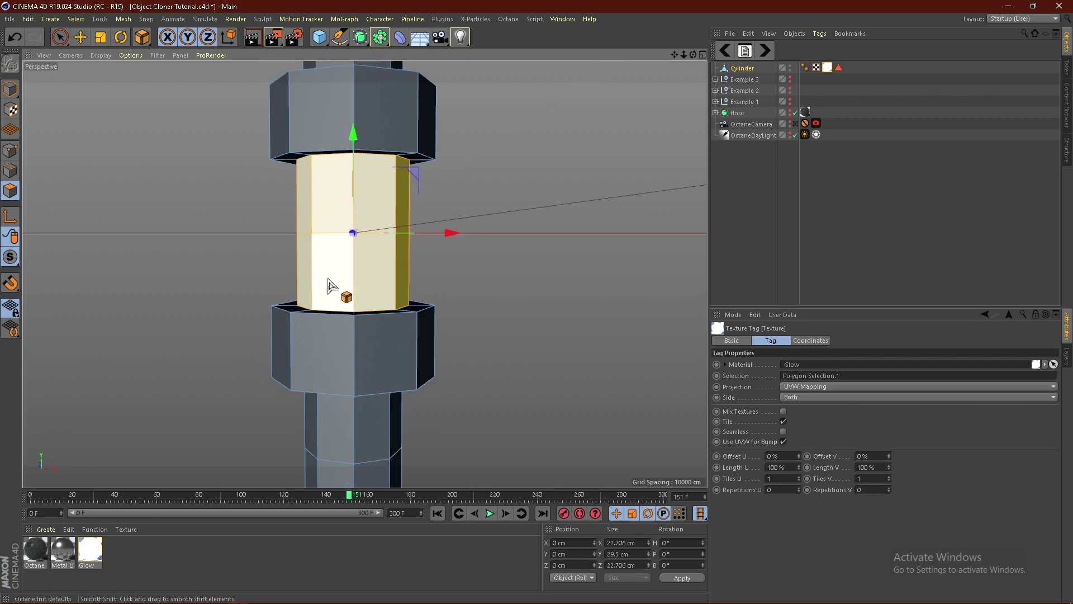
Switch to edge editing and select a single edge on the rod's upper rim with Live Selection.
click(11, 176)
alt+drag(383, 225, 257, 215)
scroll(336, 194, up, 6)
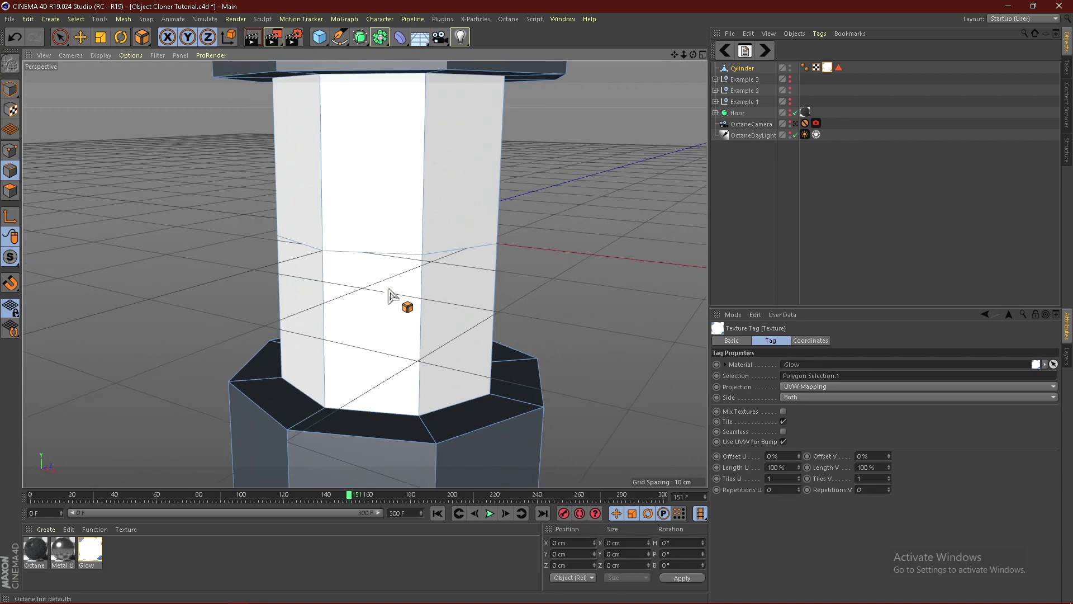
click(60, 37)
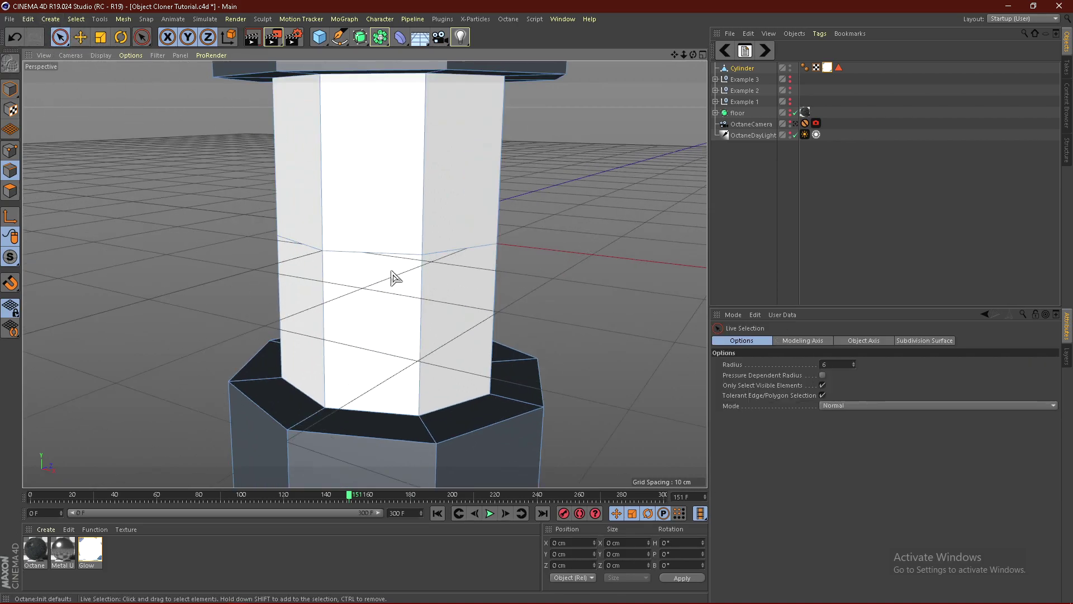
scroll(393, 281, down, 5)
scroll(403, 137, up, 6)
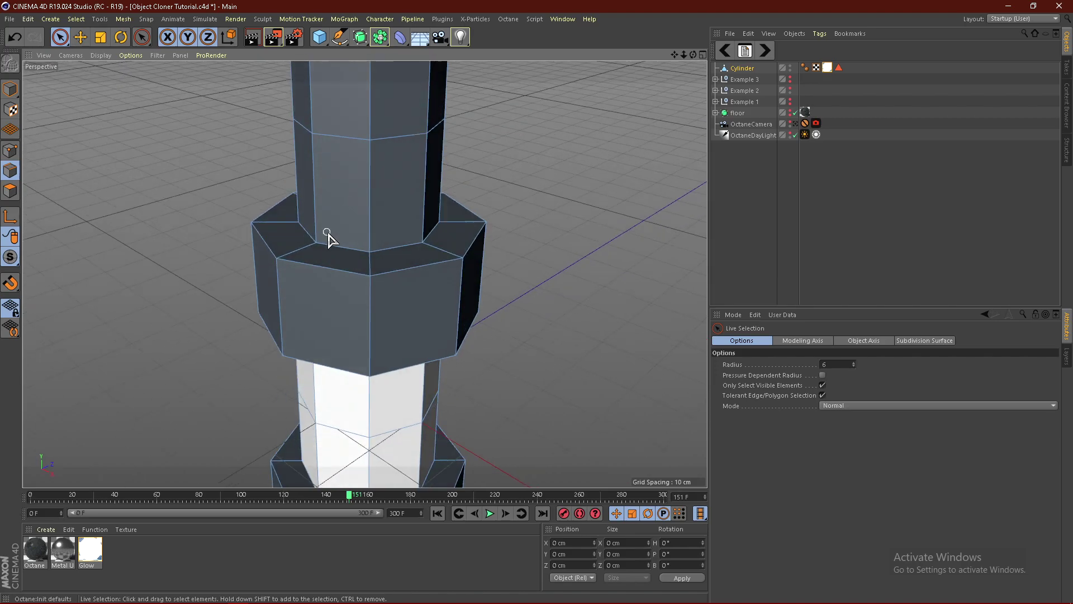
scroll(328, 238, down, 3)
scroll(369, 263, up, 4)
scroll(369, 268, up, 1)
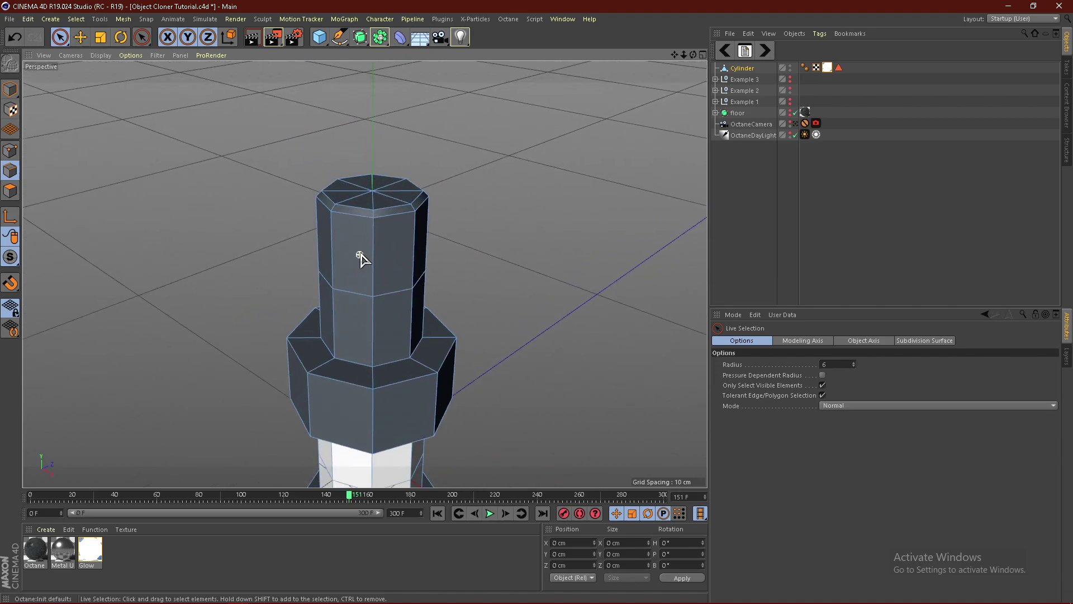
scroll(369, 250, up, 3)
click(410, 204)
scroll(142, 221, down, 3)
scroll(239, 251, up, 3)
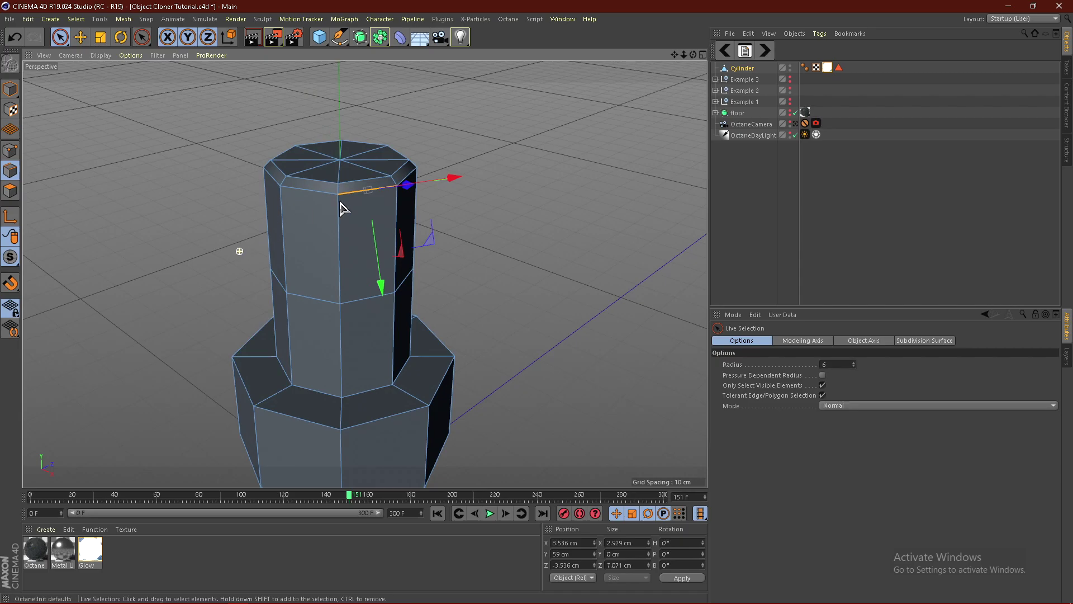
Use Phong Break Selection to select all the hard edges of the cylinder.
key(u)
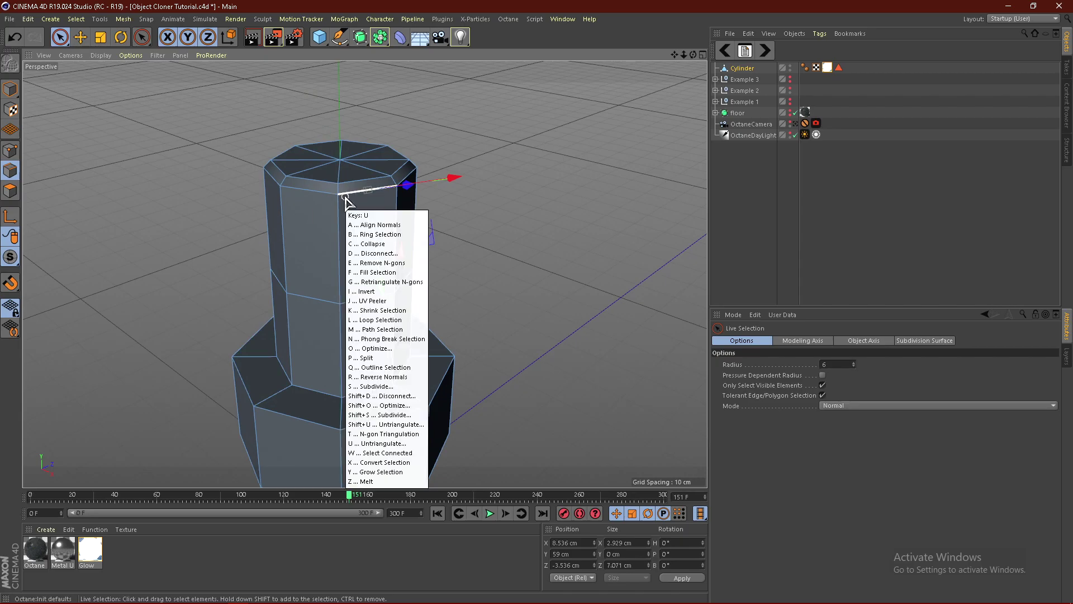
key(n)
scroll(386, 174, down, 3)
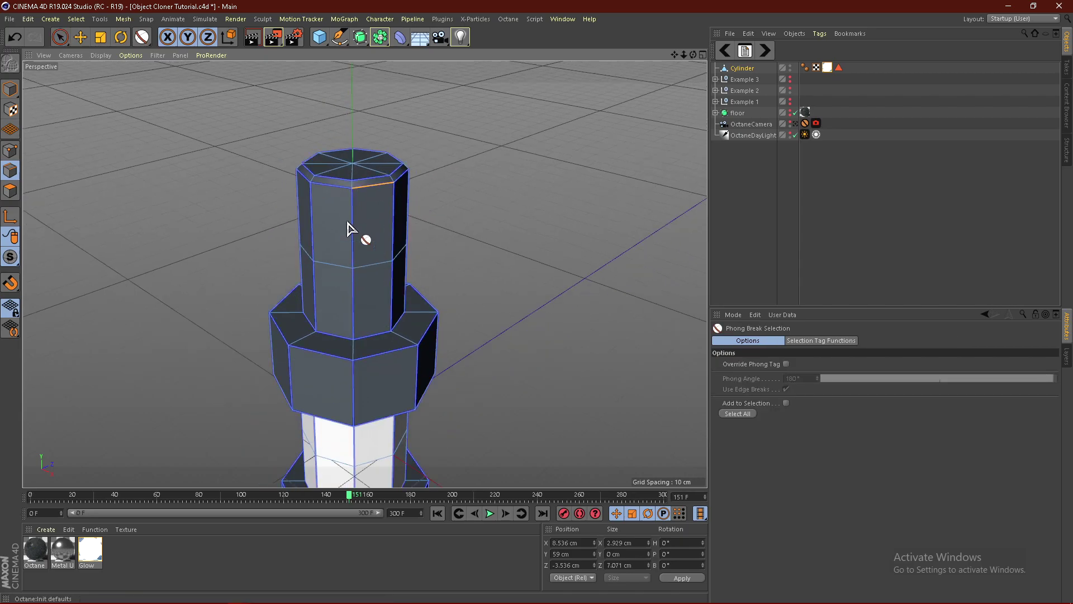
scroll(366, 232, up, 2)
mouse_move(328, 255)
alt+mouse_down()
mouse_move(412, 215)
mouse_move(313, 240)
alt+mouse_up()
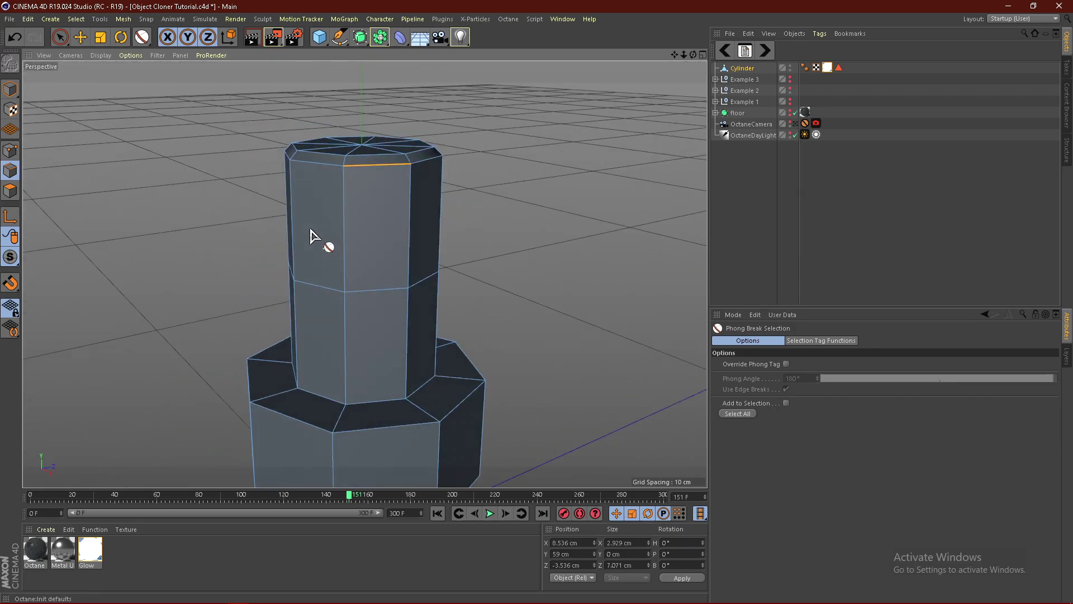
click(735, 414)
scroll(414, 199, down, 3)
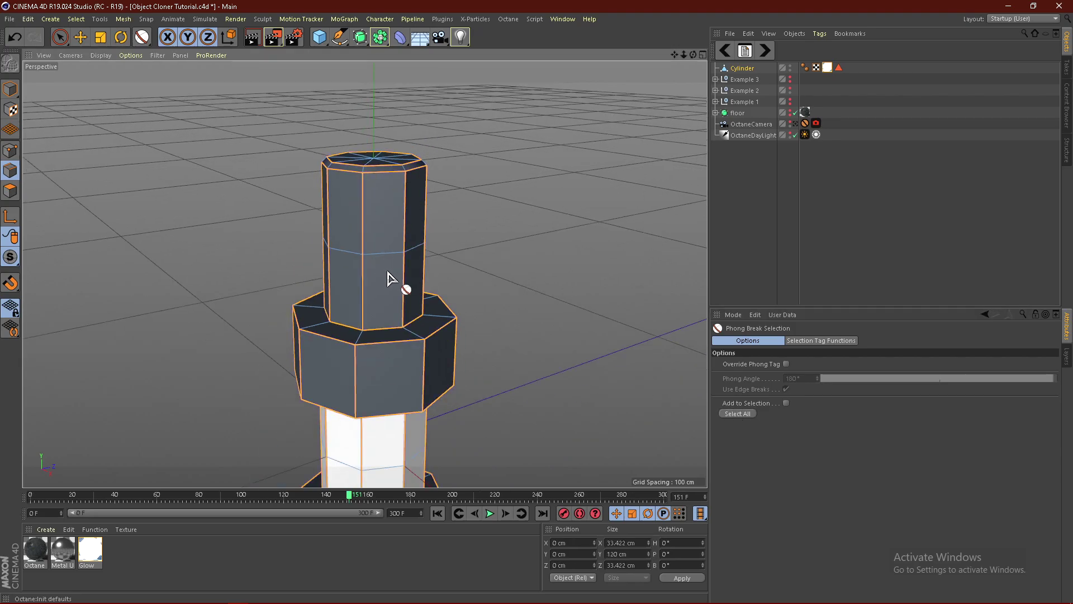
scroll(378, 381, down, 2)
scroll(395, 271, up, 3)
scroll(352, 263, up, 3)
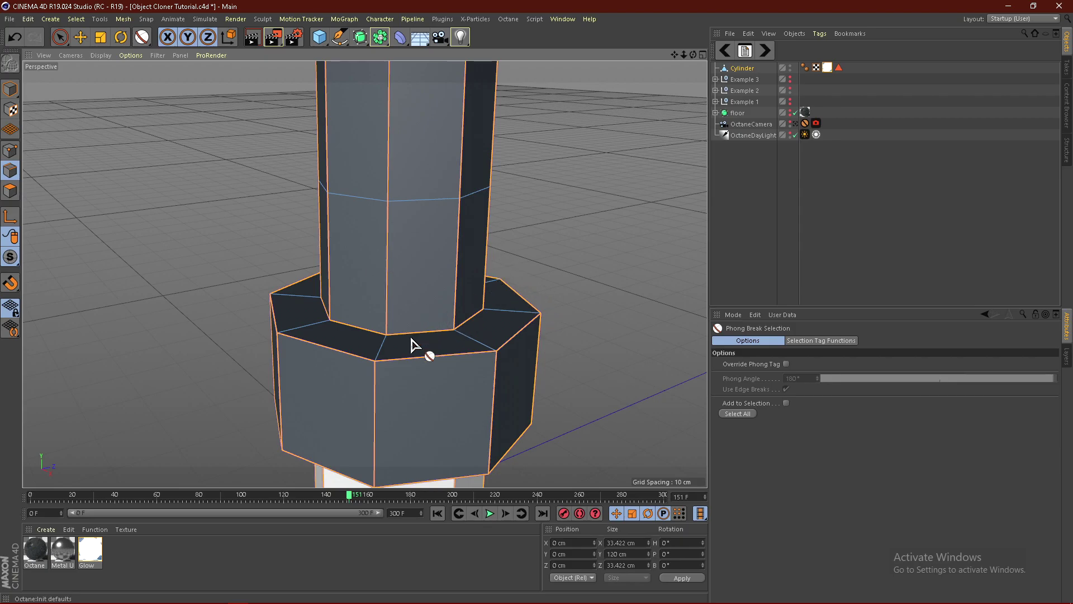
Try to bevel the selected hard edges in Chamfer mode with an offset of about 0.887 cm and 3 subdivisions.
right_click(414, 341)
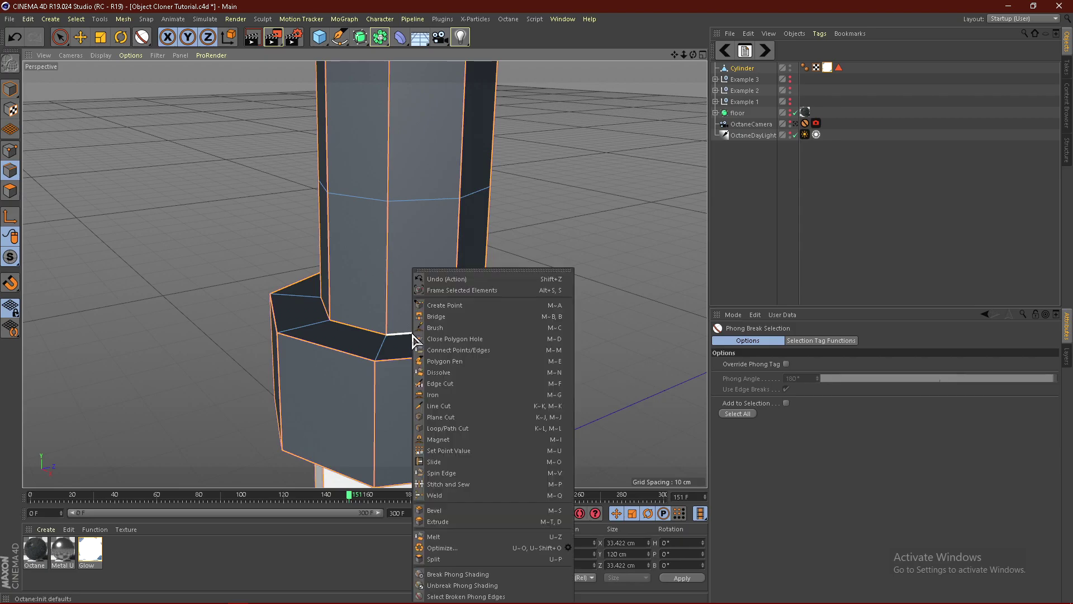
click(436, 510)
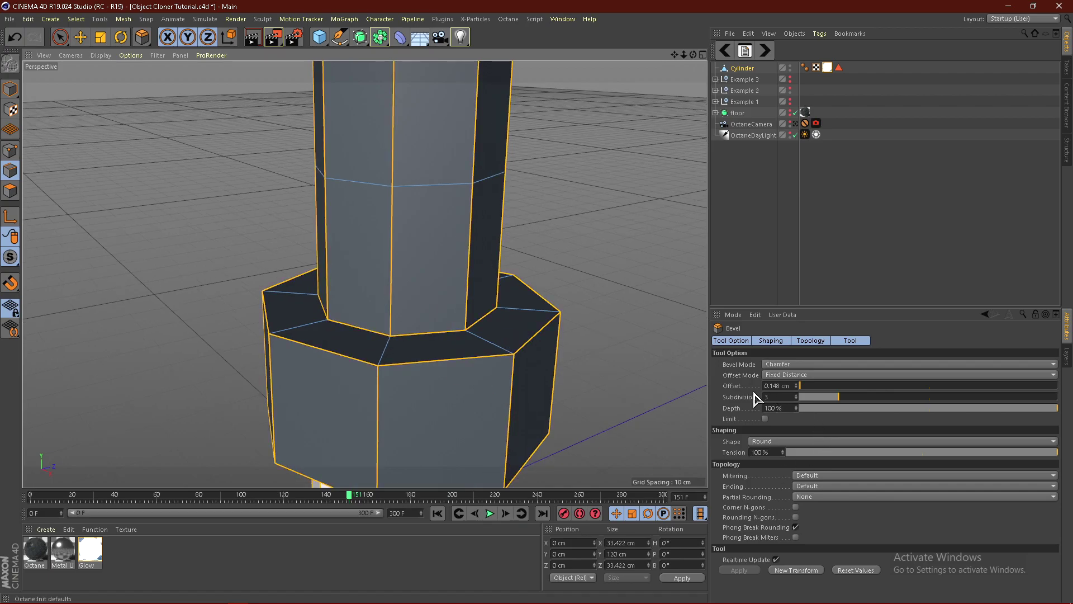
scroll(443, 343, up, 10)
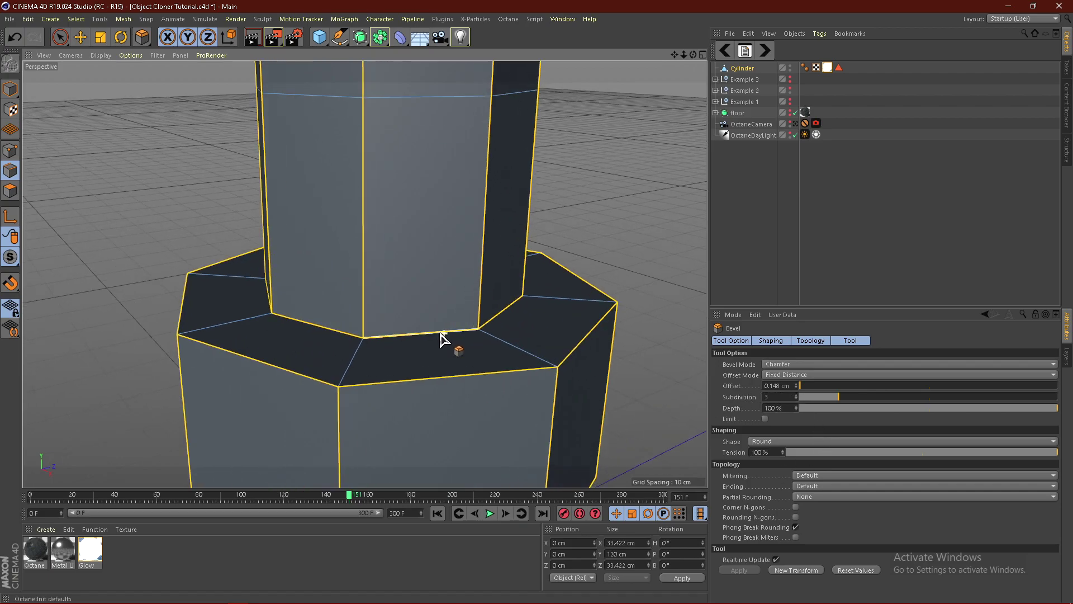
scroll(529, 343, down, 3)
scroll(291, 353, up, 3)
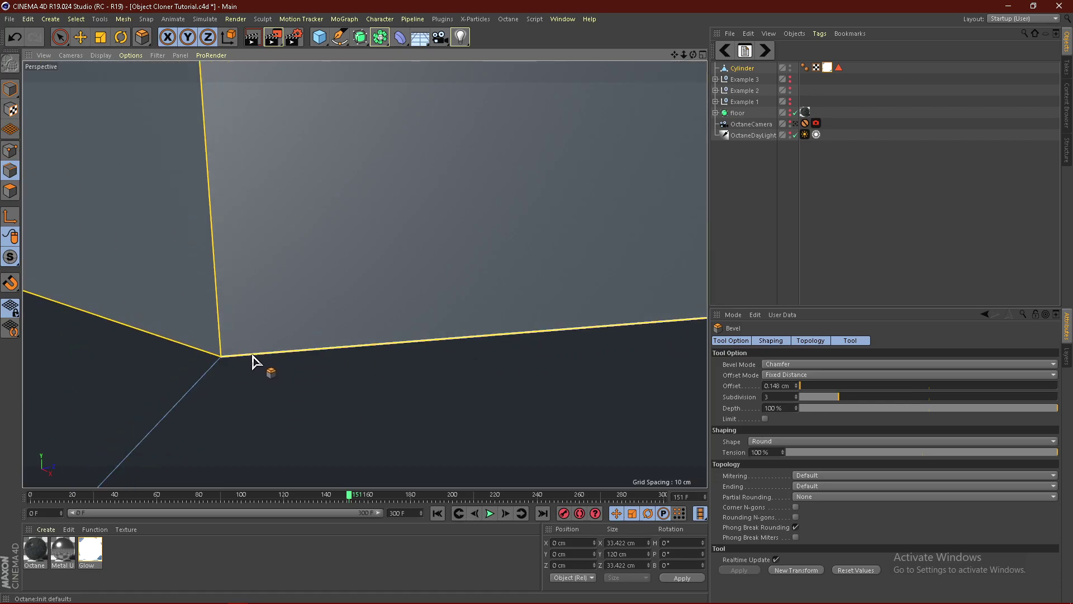
drag(257, 360, 280, 288)
scroll(304, 225, down, 8)
scroll(364, 252, down, 4)
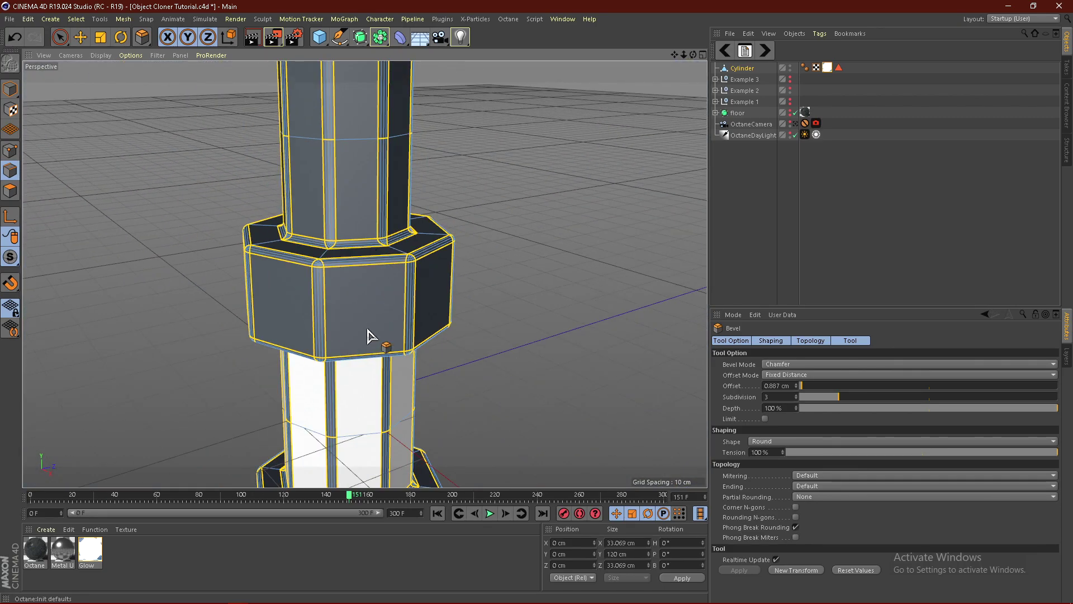
Inspect the bevel around the underside of the upper collar and undo that bevel.
scroll(381, 367, up, 6)
alt+drag(428, 380, 332, 292)
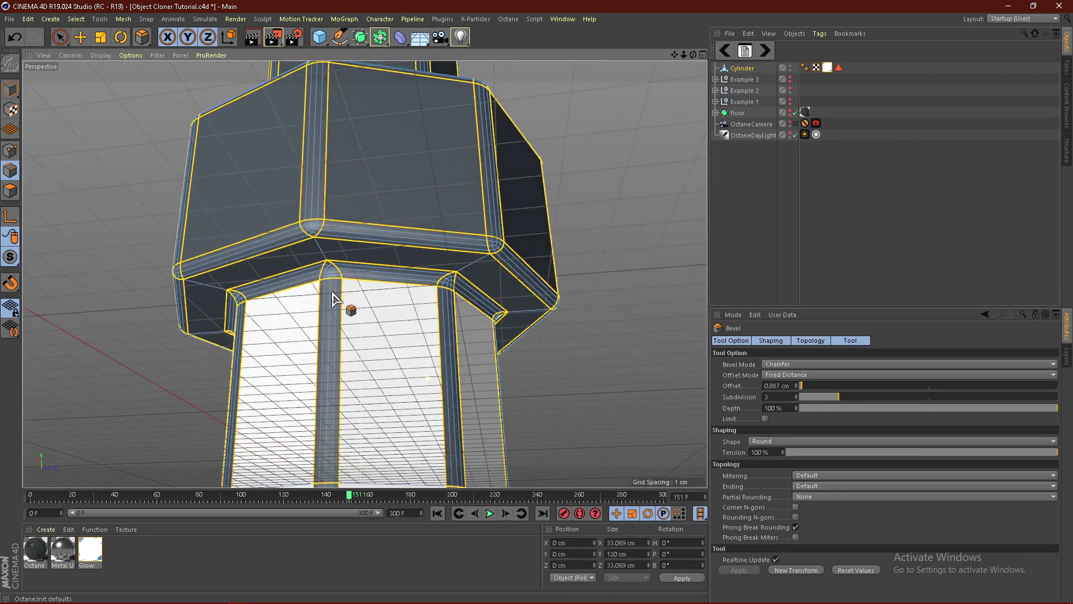
scroll(431, 311, up, 6)
alt+drag(469, 298, 370, 317)
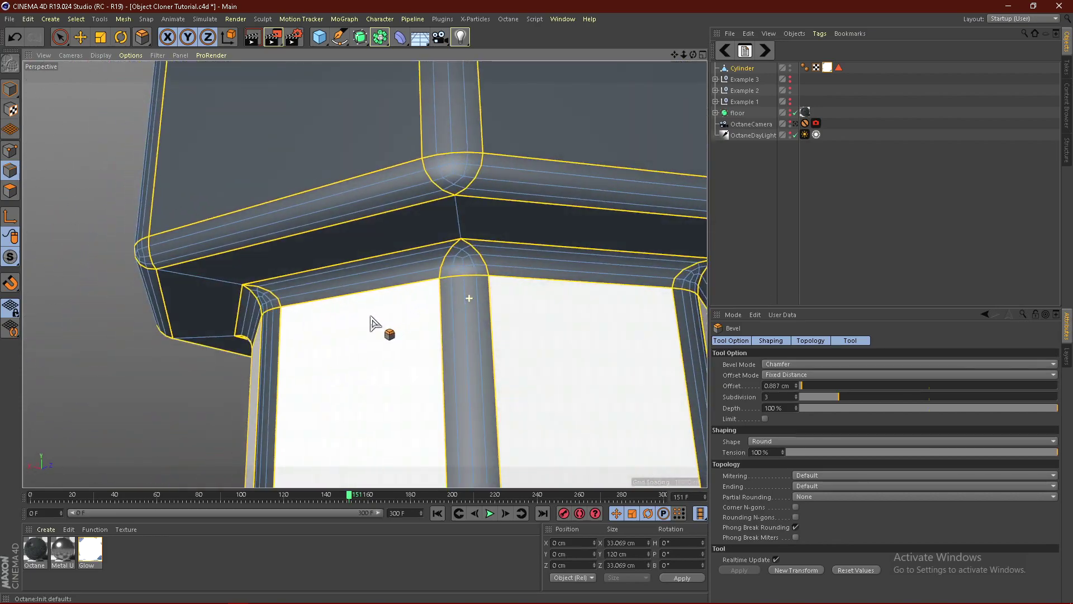
scroll(370, 322, down, 5)
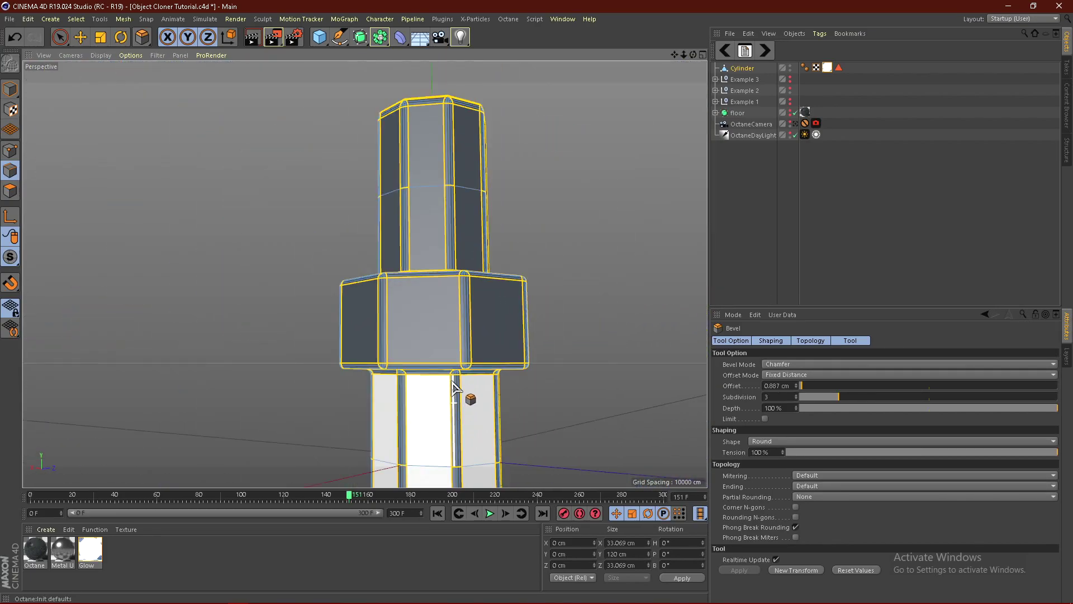
key(ctrl+z)
Bevel the selected hard edges with a smaller offset of about 0.123 cm and 3 subdivisions.
scroll(402, 323, up, 10)
scroll(383, 360, up, 10)
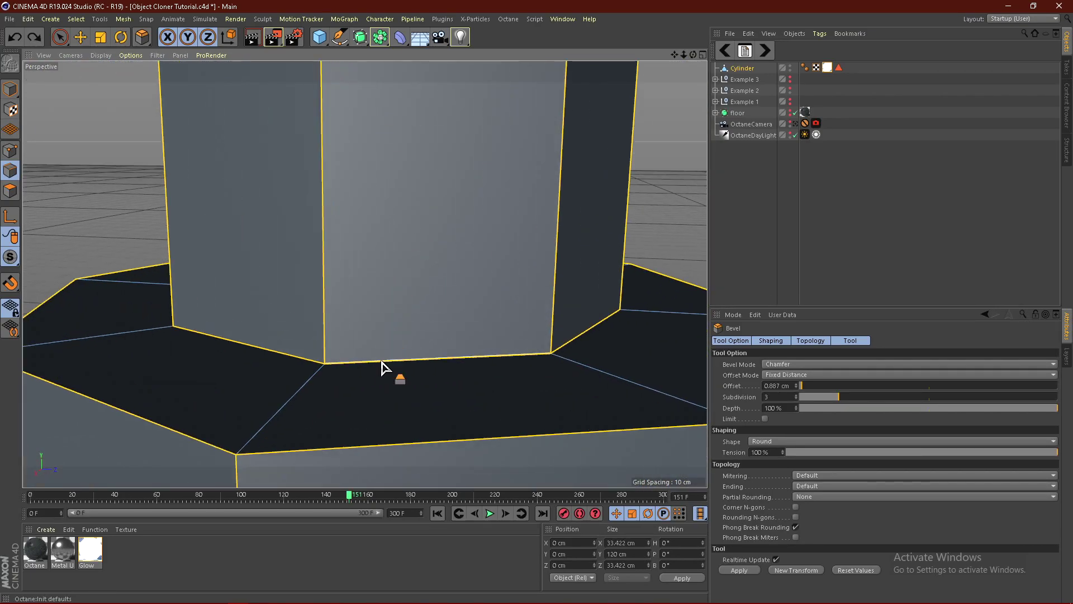
drag(342, 355, 341, 343)
scroll(397, 218, down, 10)
scroll(398, 218, down, 8)
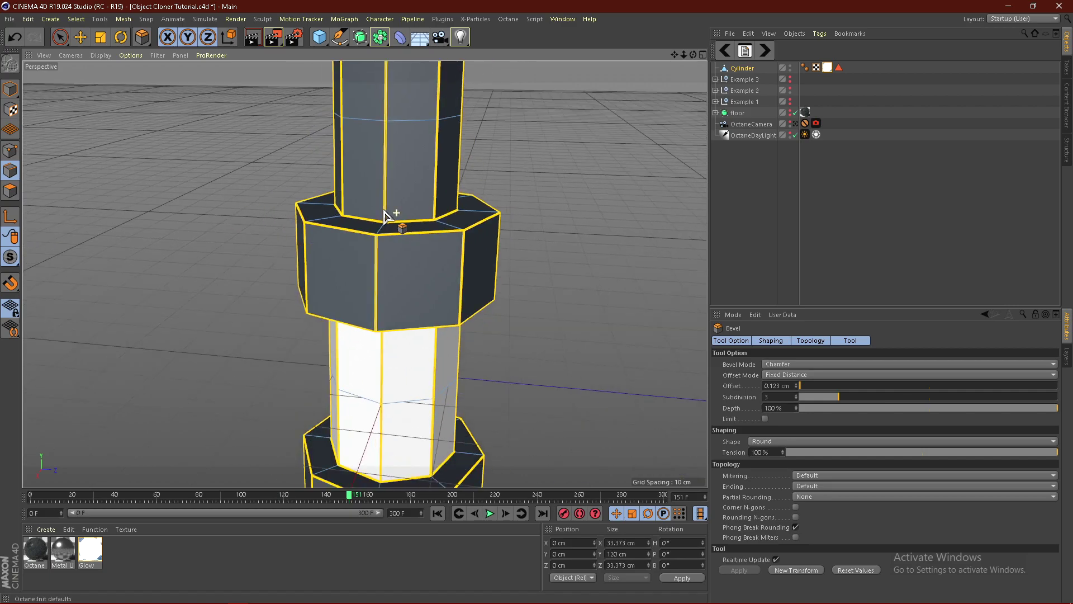
Set the viewport display to Gouraud Shading without lines and deselect the cylinder.
click(97, 59)
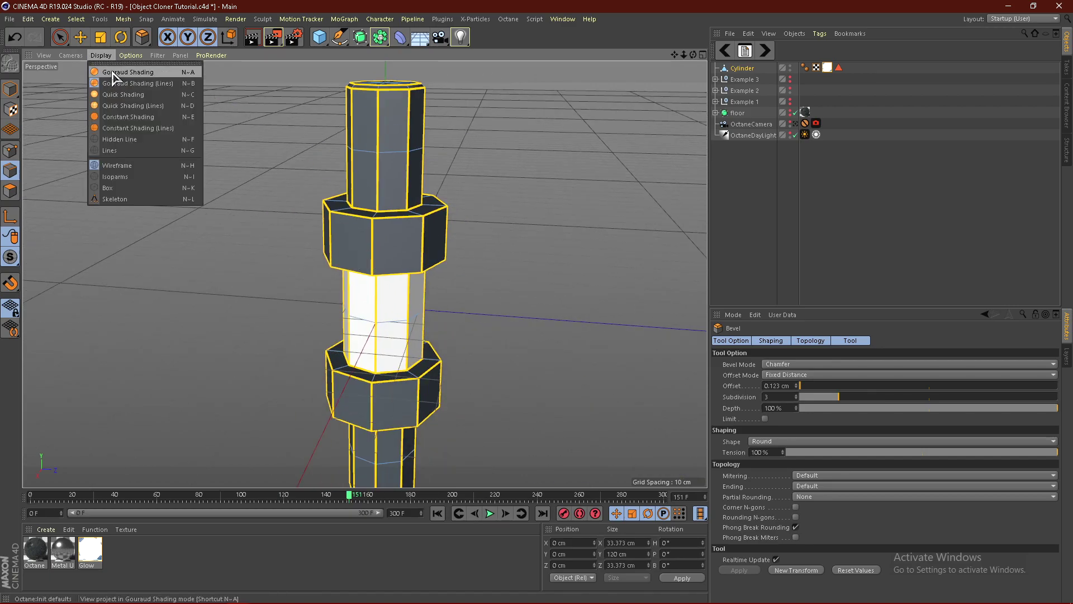
click(112, 73)
click(782, 245)
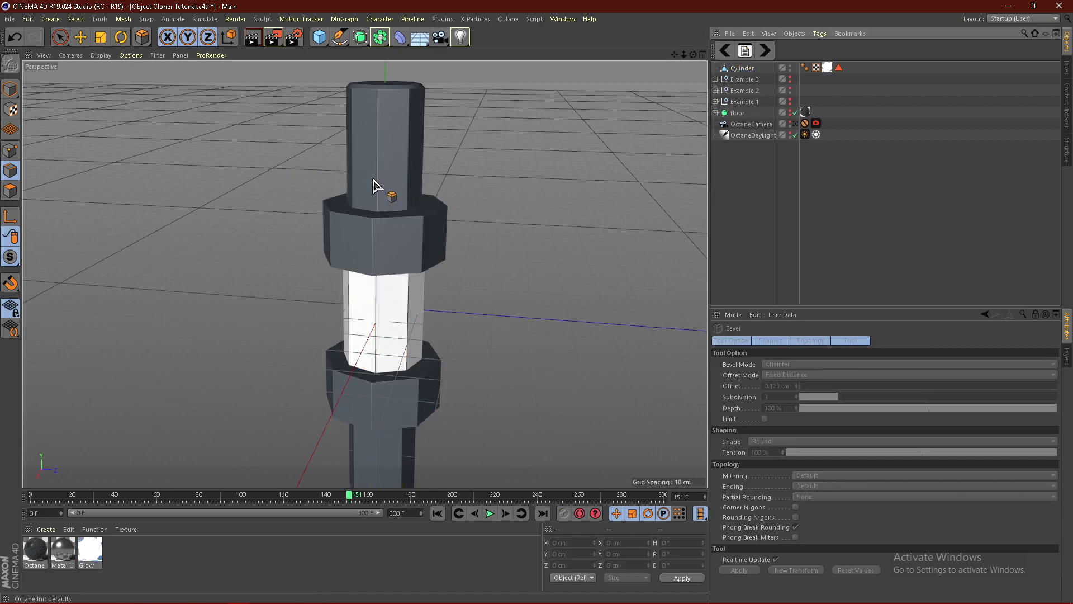
Examine the bevelled edges on the upper collar, the shaft and the glowing central band.
scroll(418, 224, down, 2)
scroll(458, 235, up, 4)
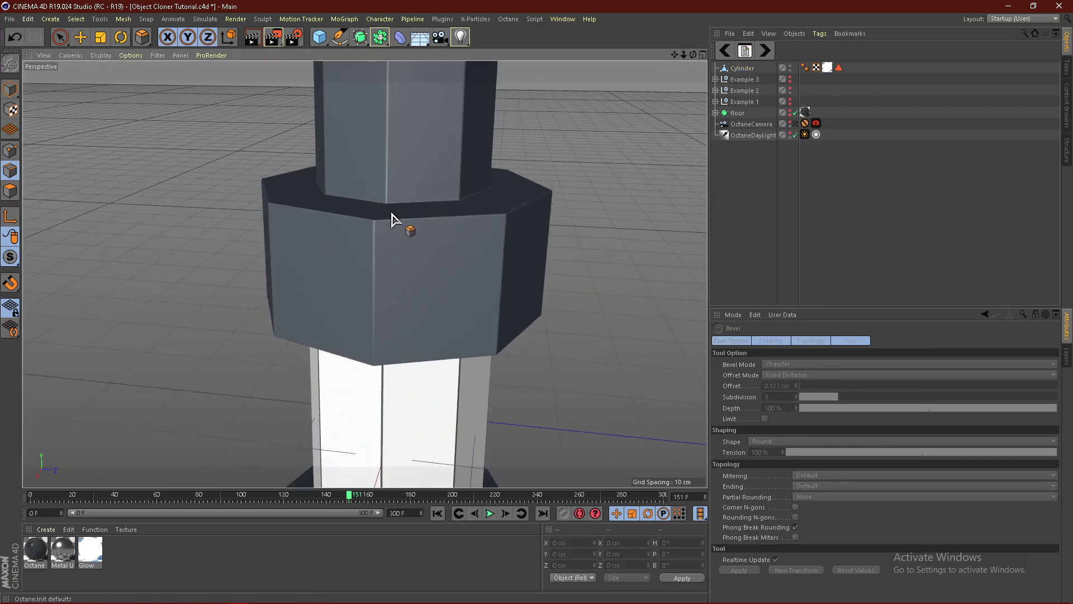
scroll(395, 220, up, 4)
scroll(389, 226, down, 3)
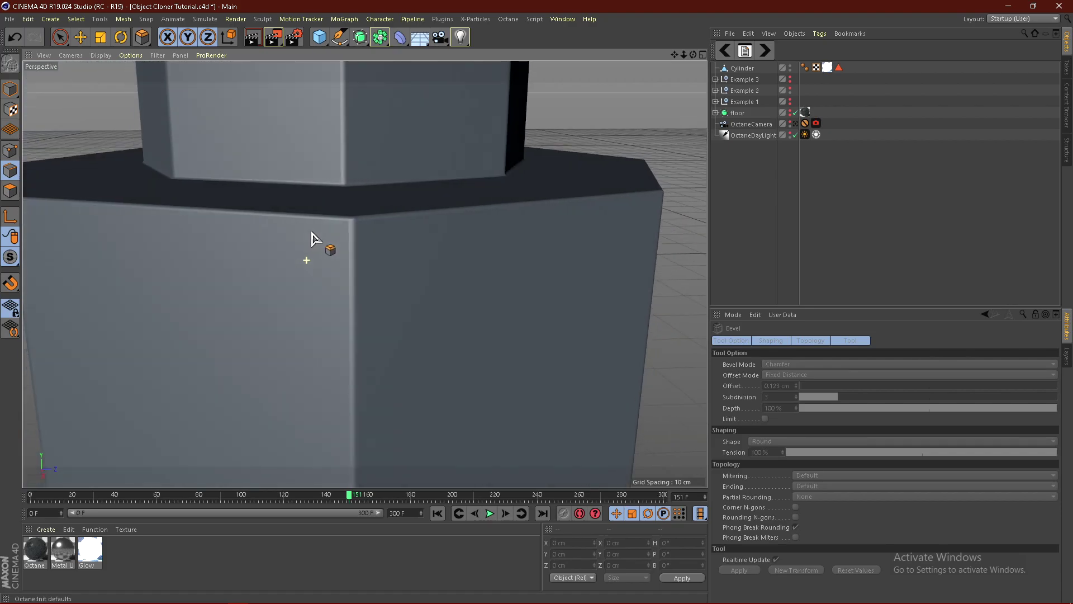
scroll(317, 233, down, 2)
scroll(295, 223, down, 3)
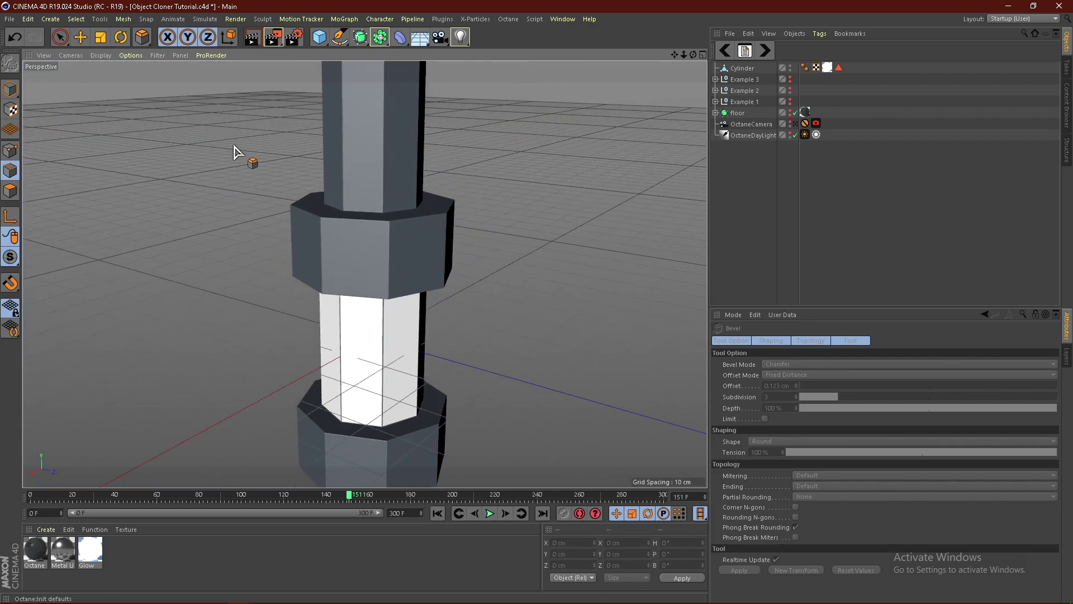
scroll(344, 204, down, 2)
scroll(366, 262, up, 4)
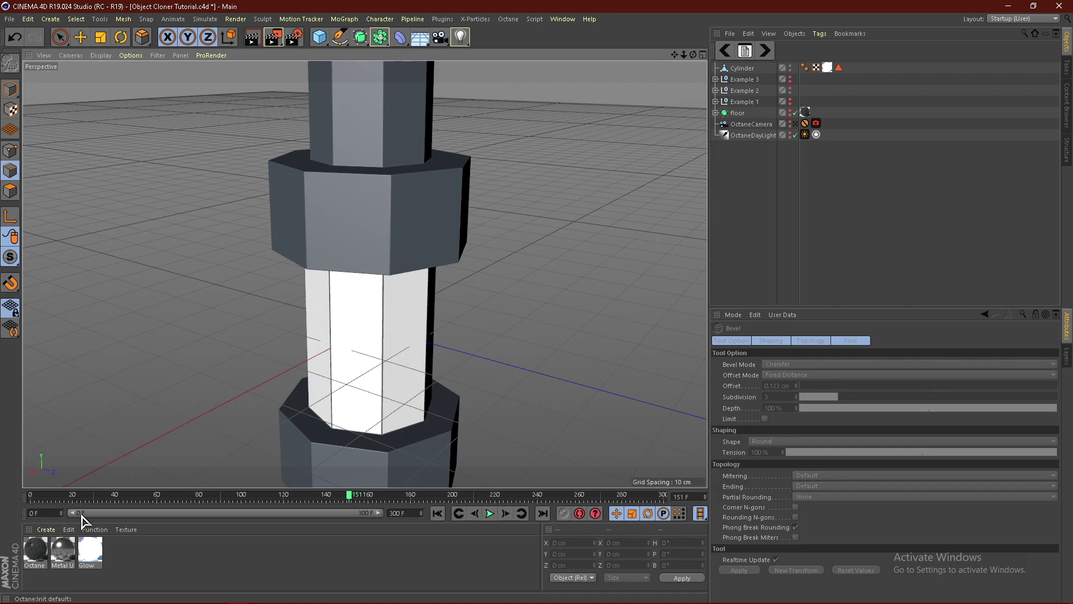
Apply the Metal Use material to the whole Cylinder object.
click(71, 546)
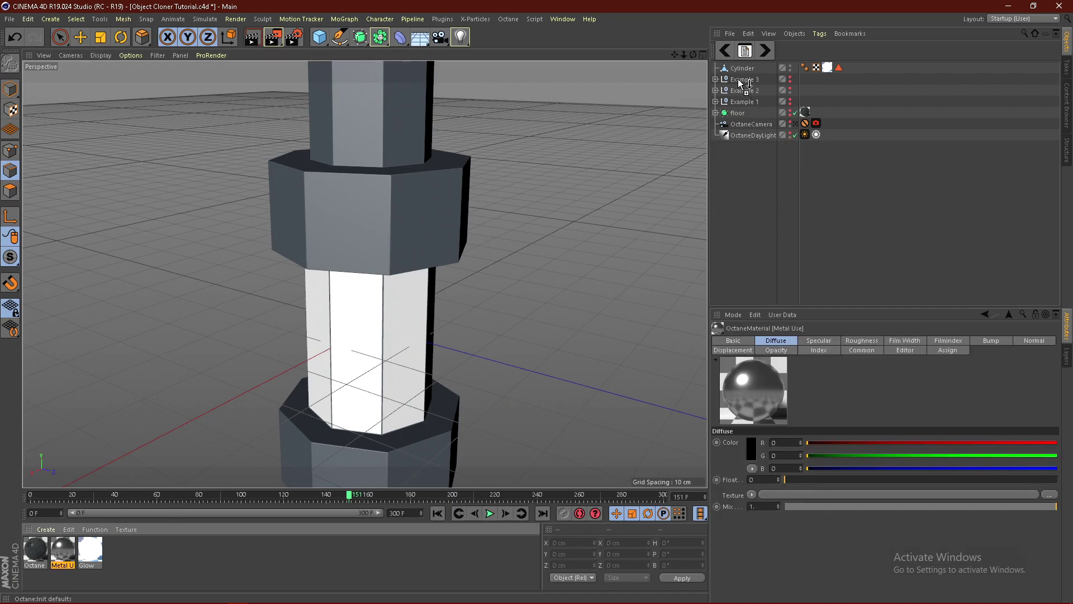
drag(739, 70, 356, 237)
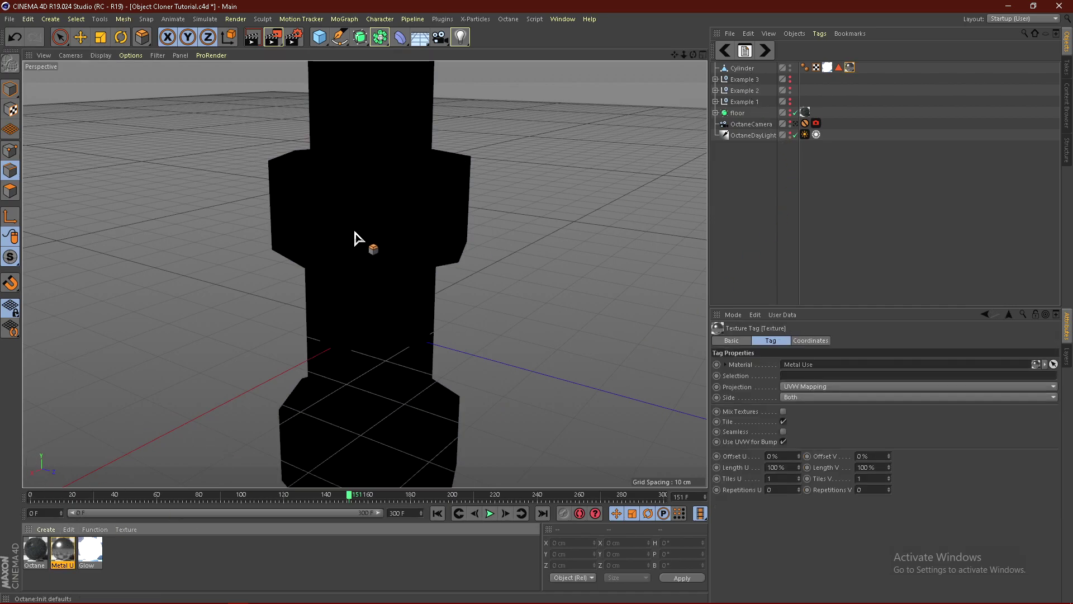
click(848, 88)
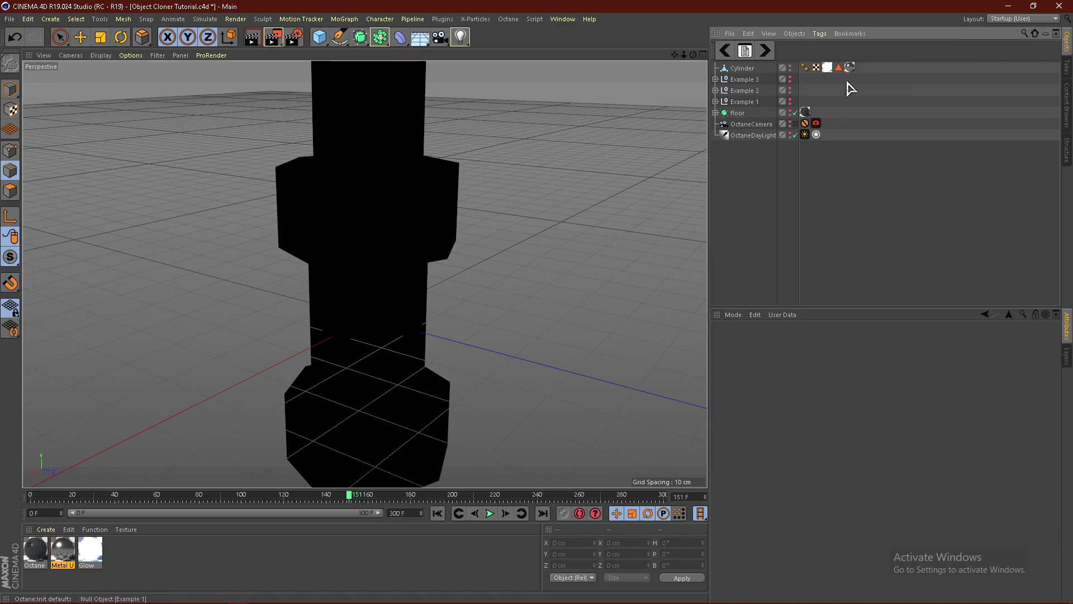
Move the Cylinder's Metal Use texture tag ahead of the Glow tag so the central band keeps glowing.
drag(814, 68, 505, 192)
click(805, 135)
click(838, 69)
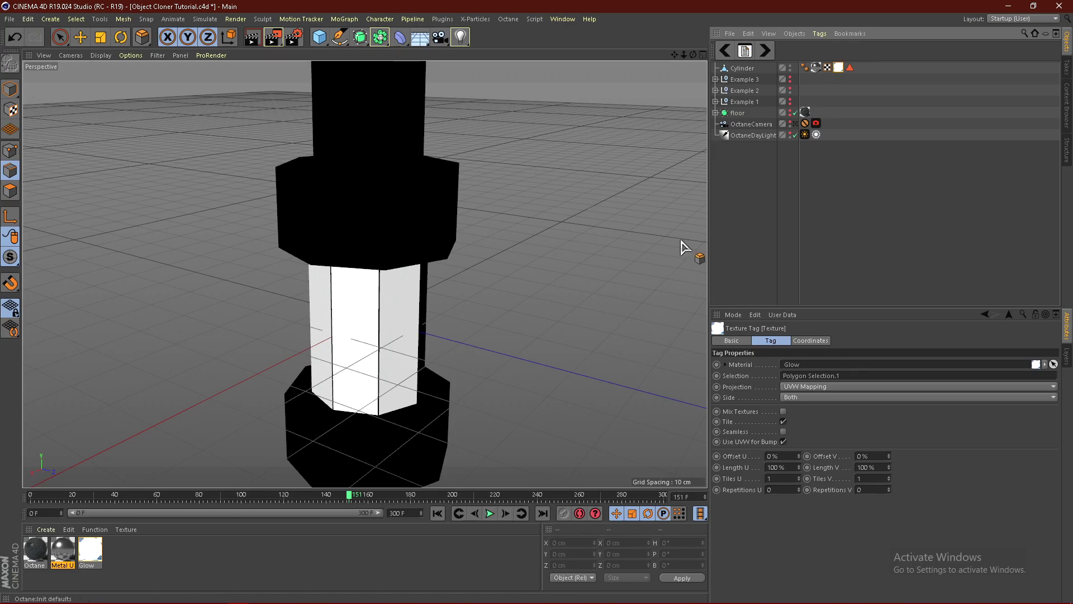
scroll(364, 307, down, 2)
scroll(354, 296, up, 3)
alt+drag(355, 297, 373, 330)
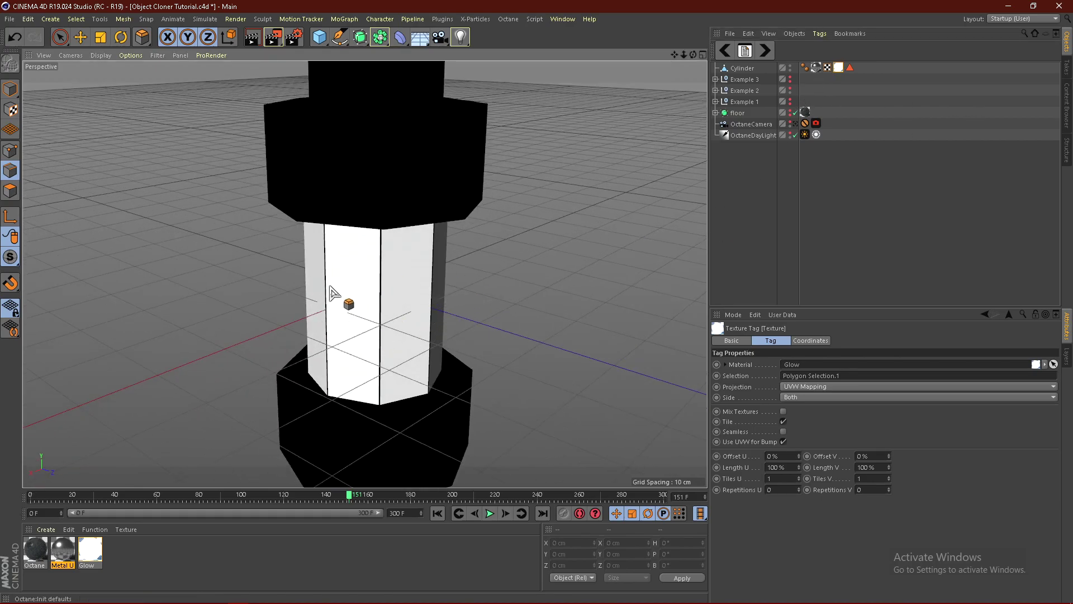
scroll(379, 268, down, 2)
scroll(369, 335, down, 2)
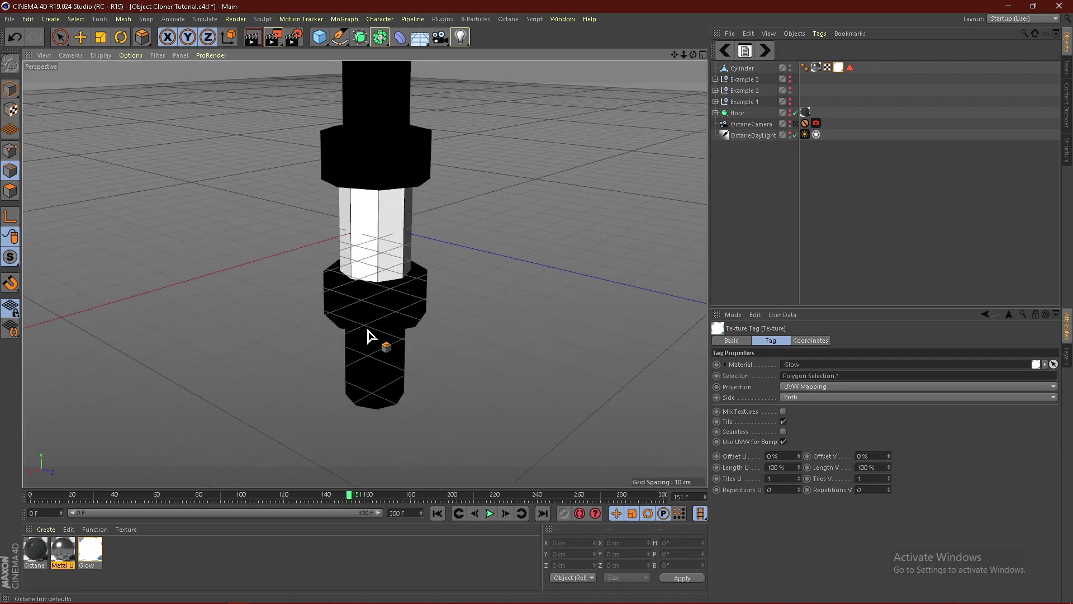
Add a Platonic primitive to the scene and set its type to Octa.
scroll(427, 378, down, 2)
scroll(408, 220, up, 3)
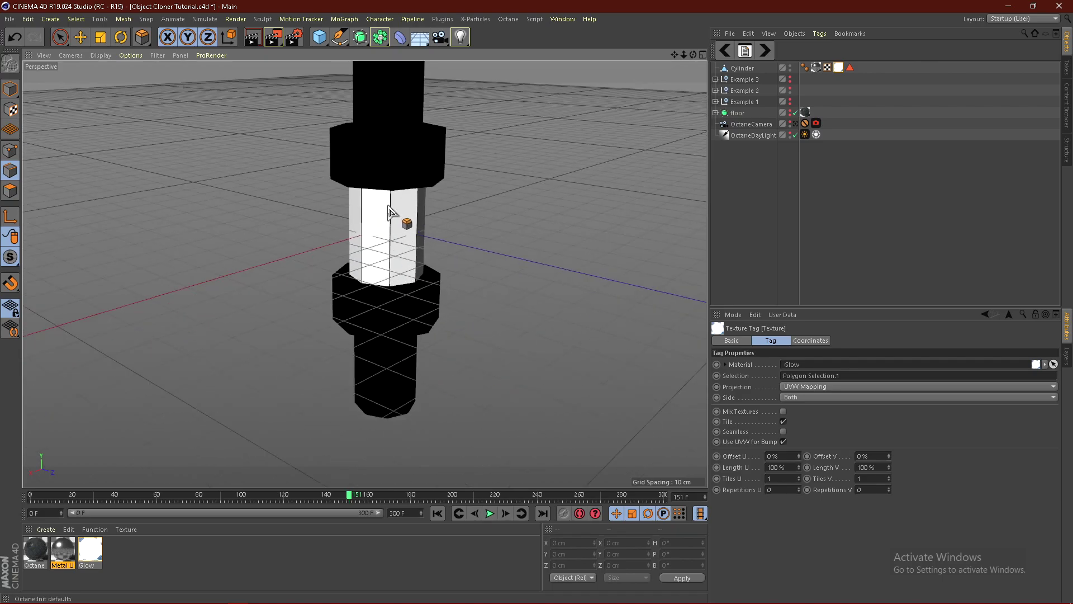
scroll(643, 162, down, 1)
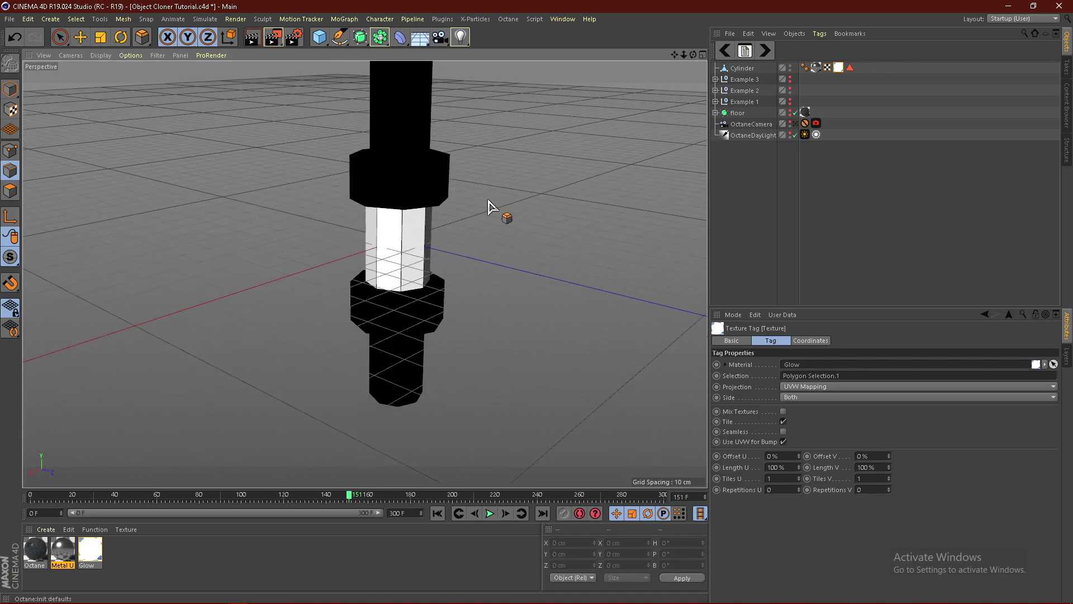
click(323, 43)
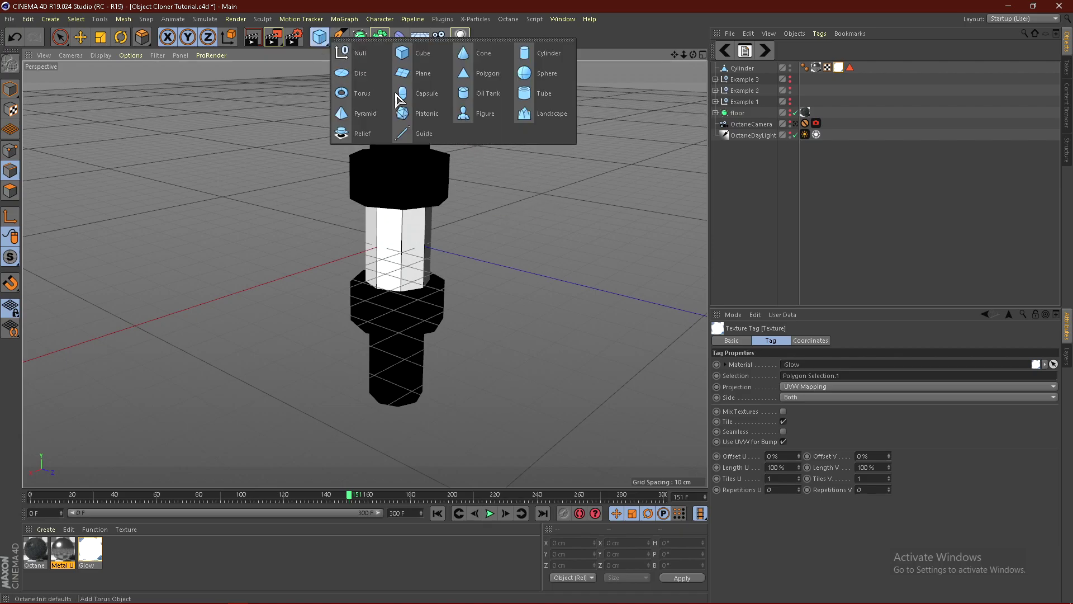
click(435, 120)
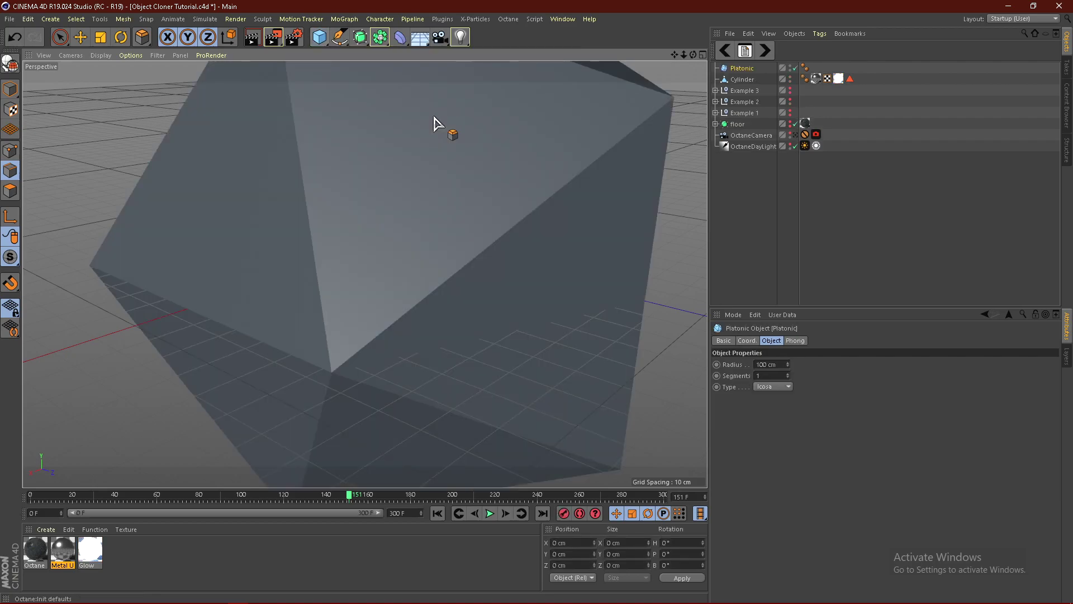
click(767, 390)
click(774, 424)
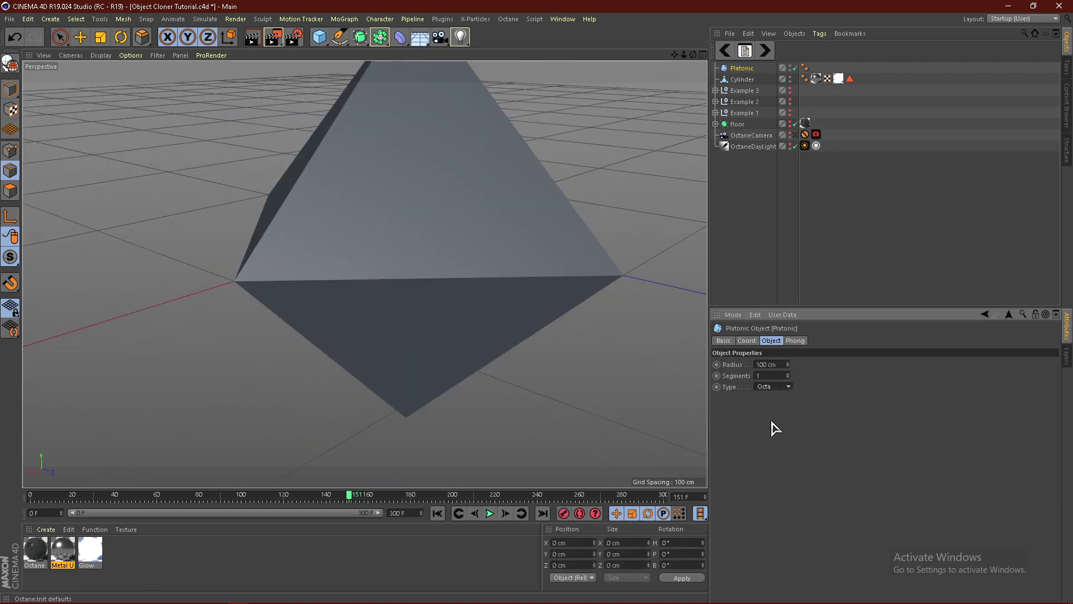
scroll(413, 318, down, 3)
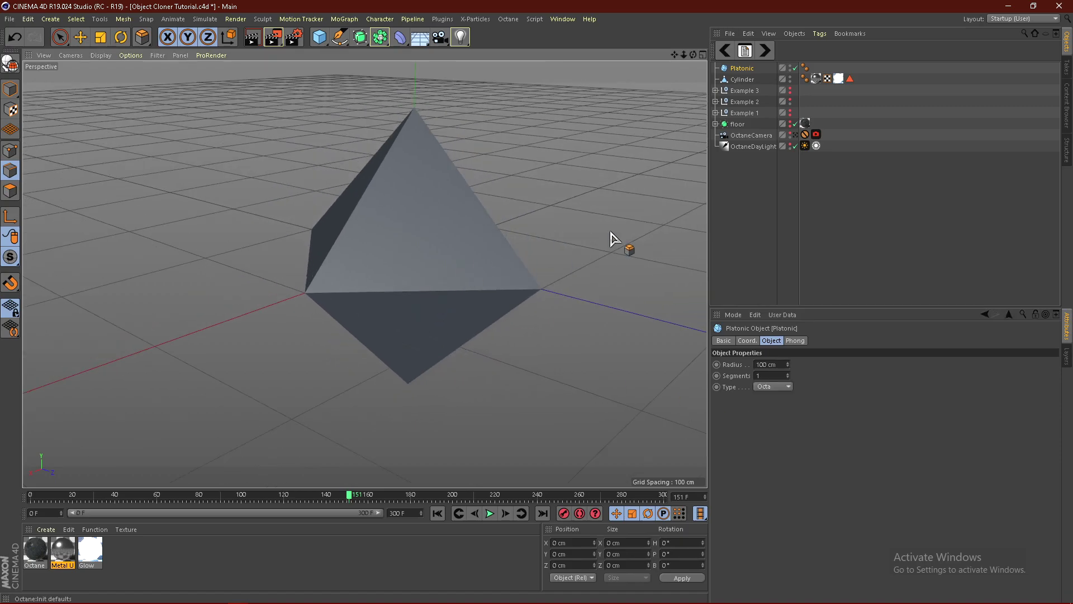
Move the whole Cylinder object out of the Platonic along the Z axis to about 146 cm.
click(737, 78)
drag(27, 147, 12, 98)
click(11, 89)
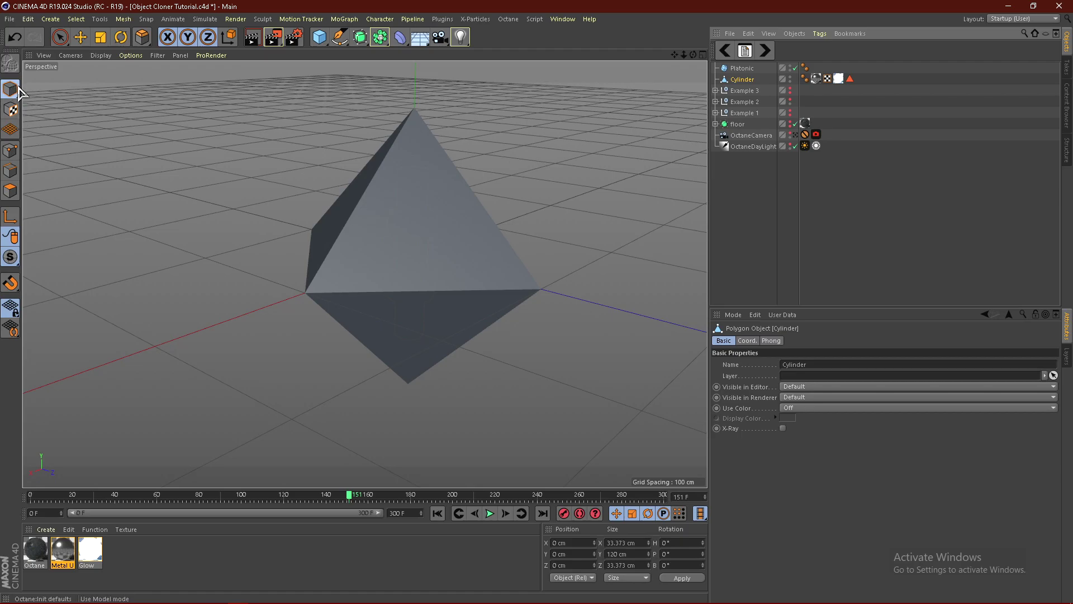
click(79, 37)
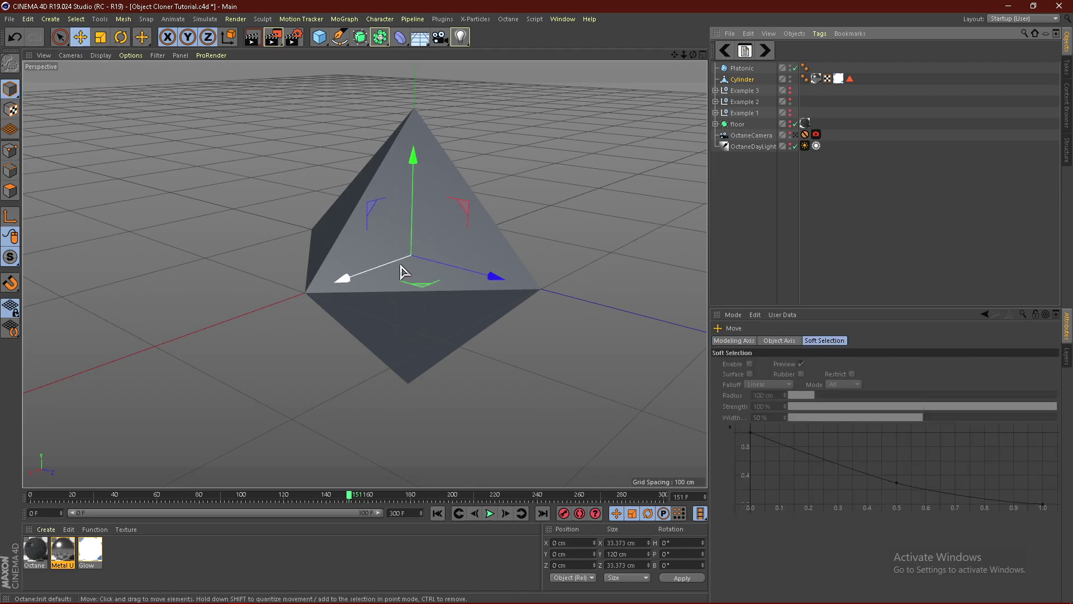
drag(495, 284, 698, 345)
alt+right_drag(448, 290, 426, 272)
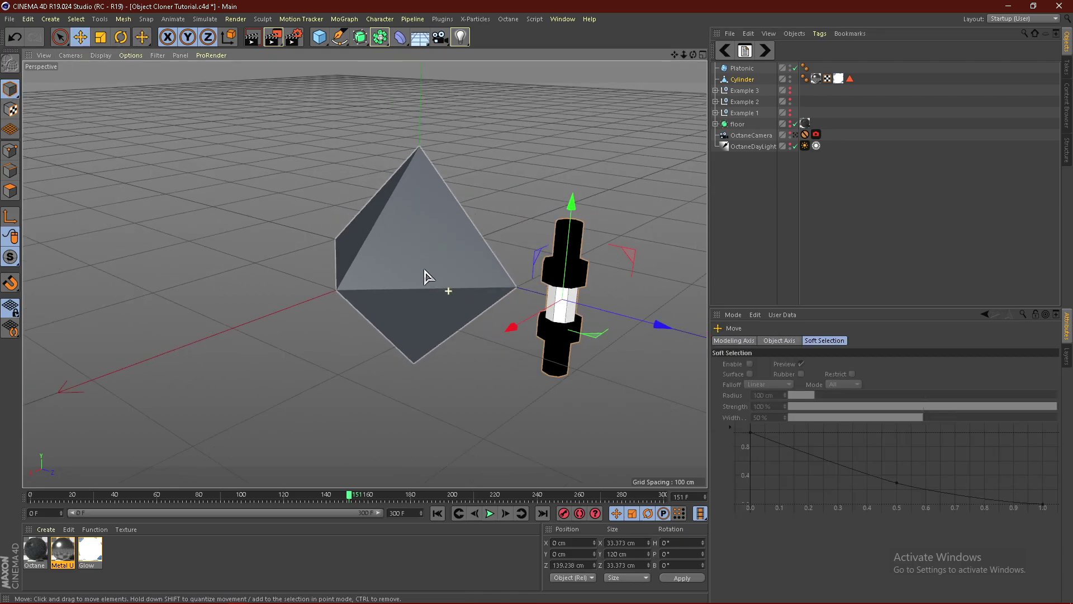
alt+drag(396, 341, 451, 333)
drag(675, 279, 684, 278)
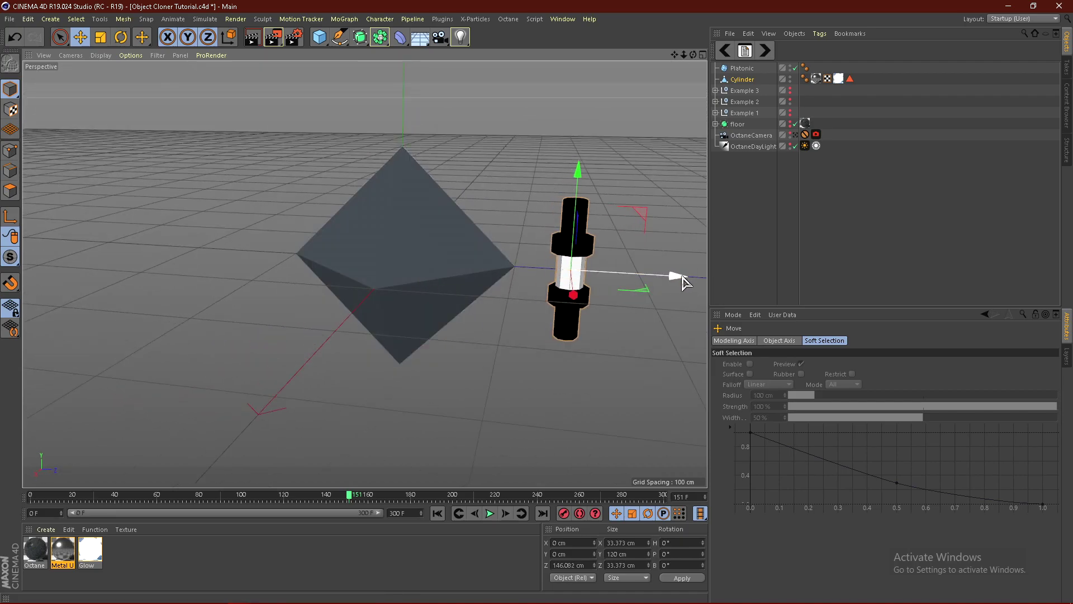
alt+right_drag(615, 284, 517, 288)
scroll(596, 255, up, 2)
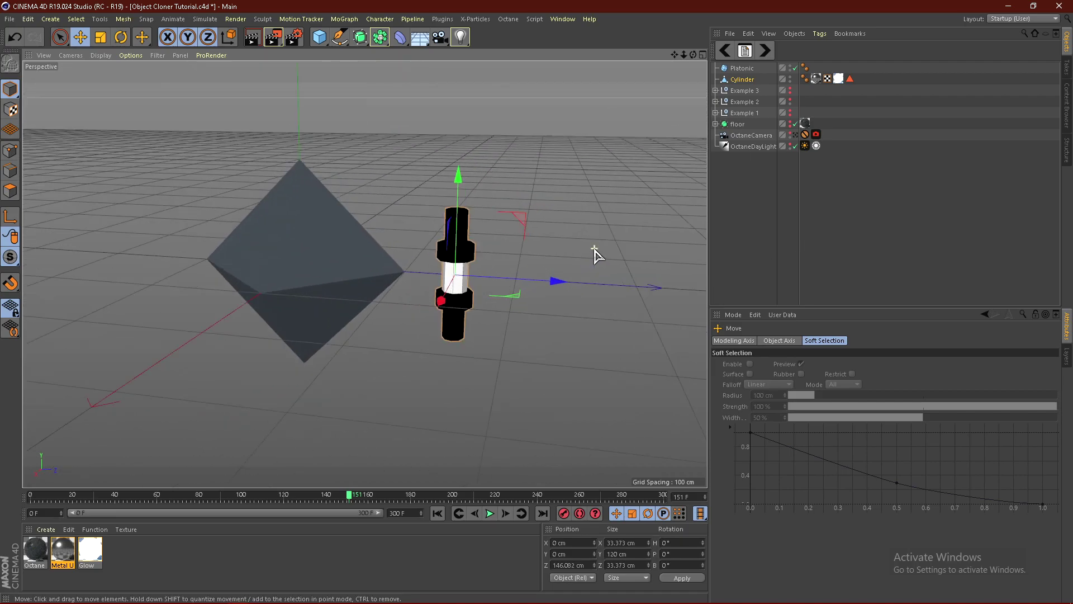
Add a MoGraph Cloner and make the Cylinder its child.
click(343, 19)
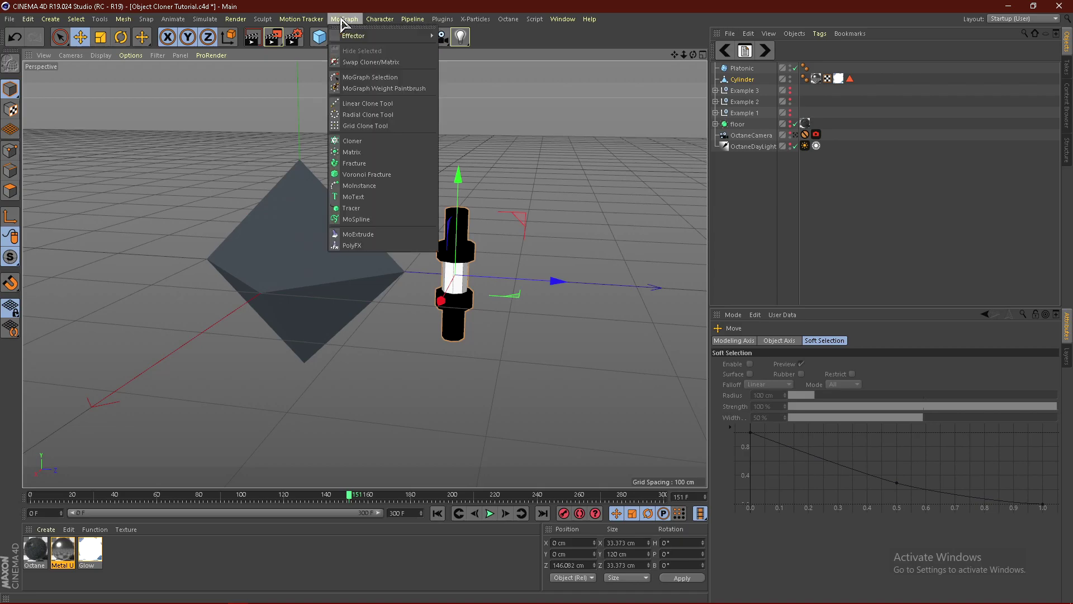
click(347, 143)
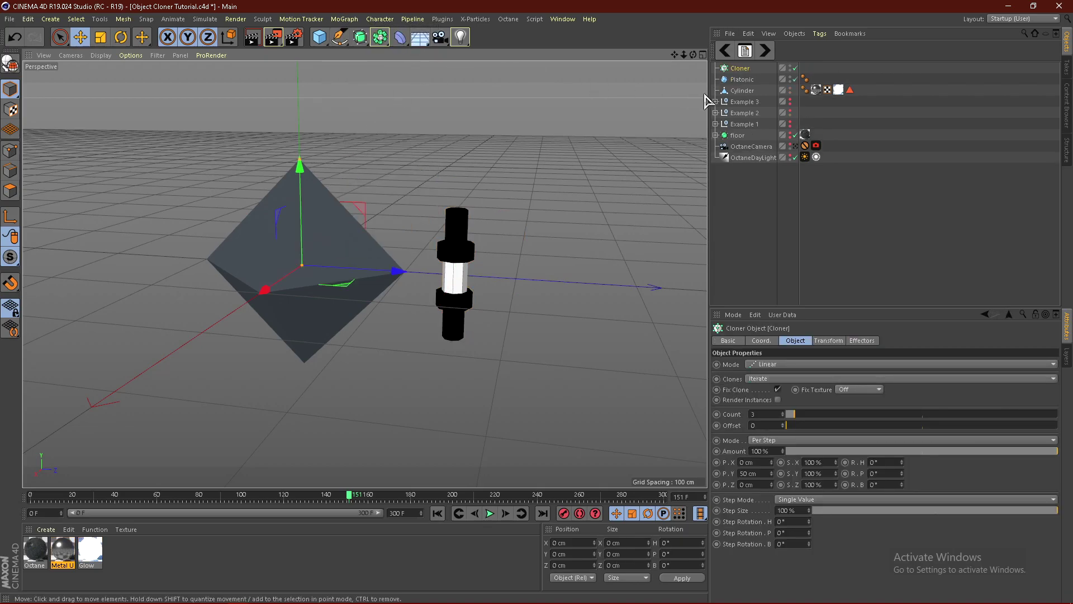
click(735, 94)
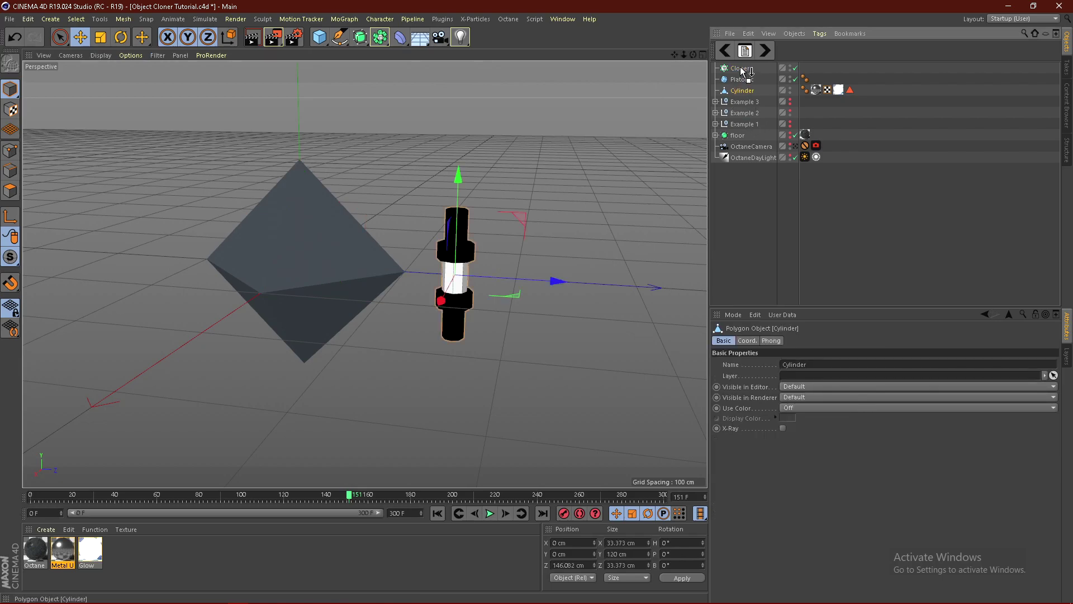
drag(742, 70, 744, 69)
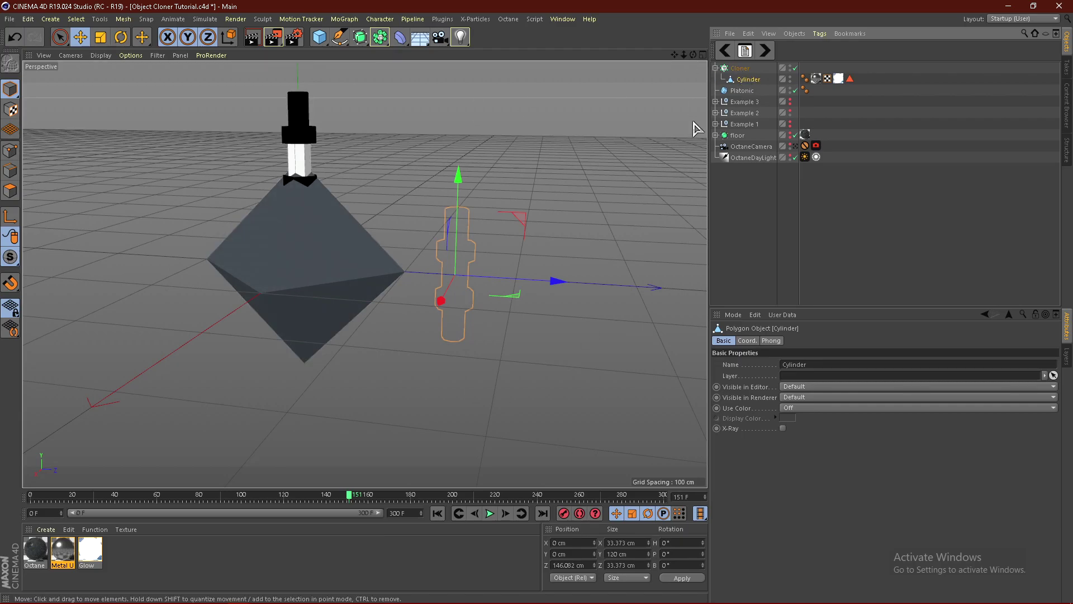
Set the Cloner's mode to Object and assign the Platonic as the object to clone onto.
click(740, 68)
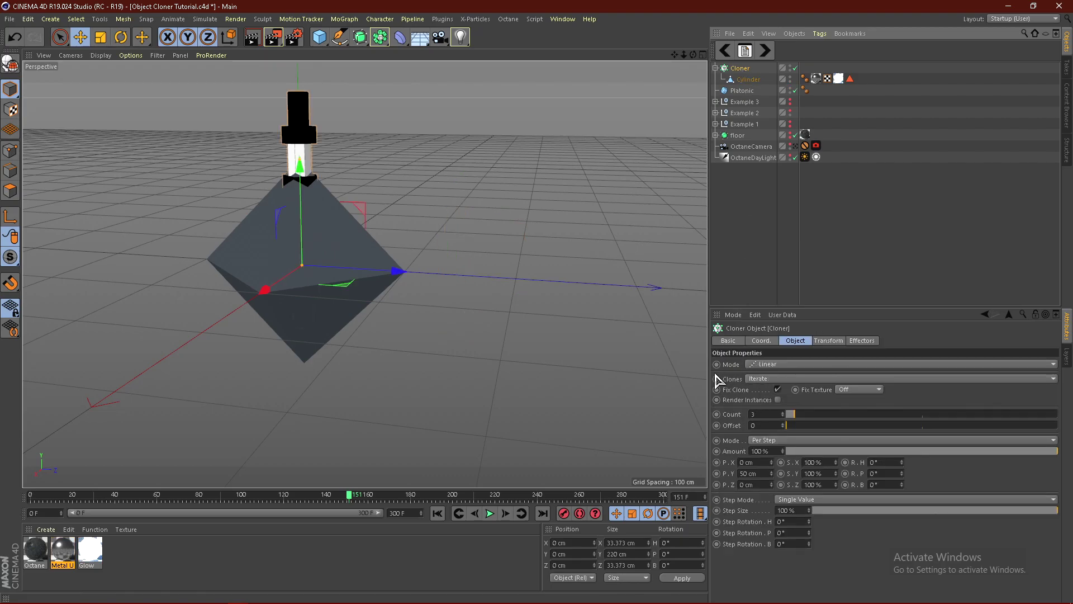
click(762, 364)
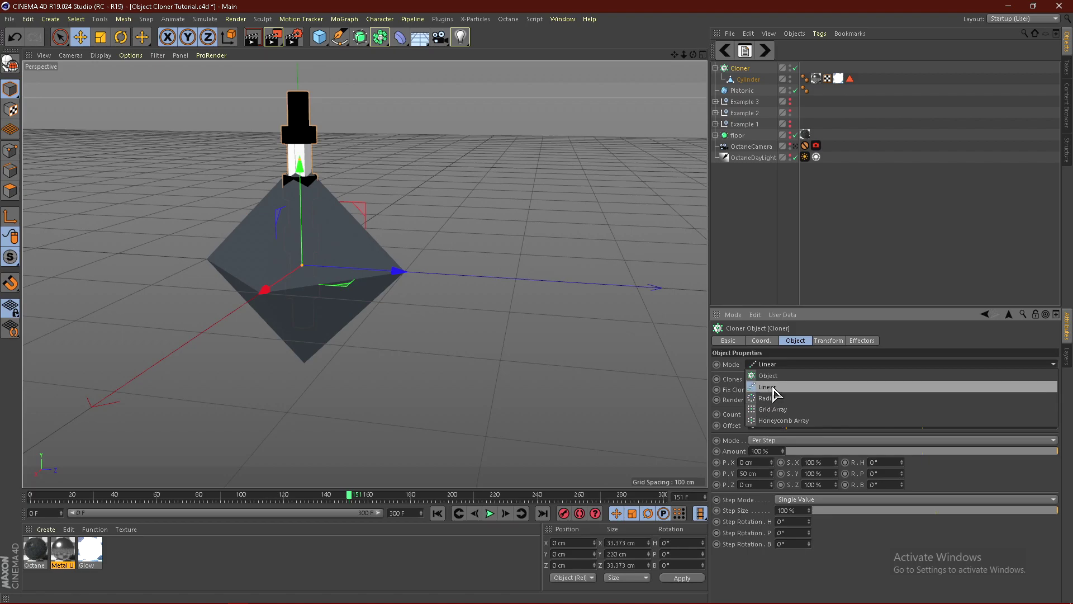
click(768, 375)
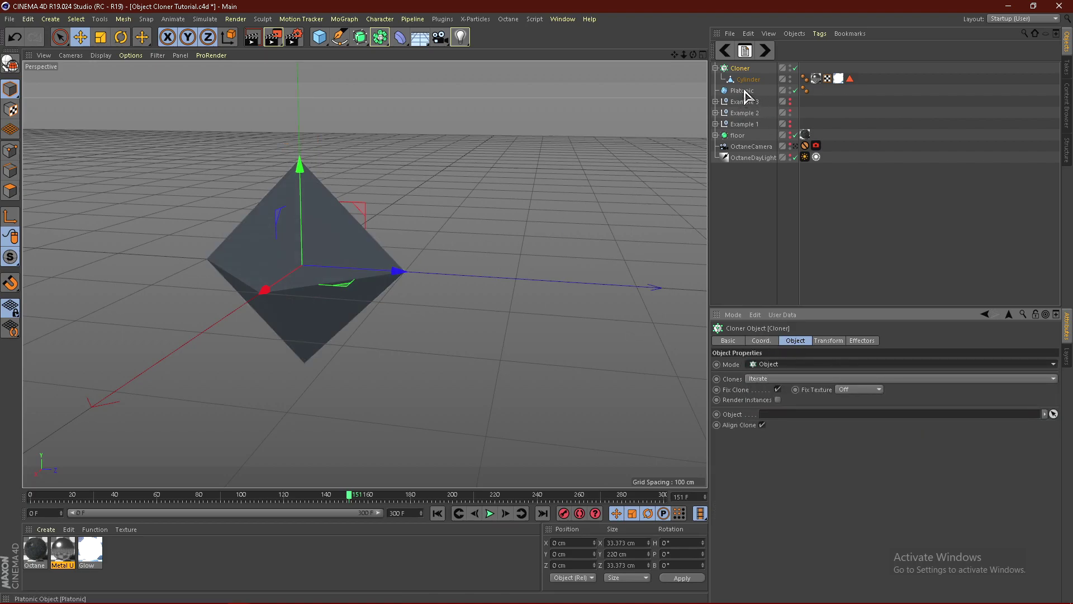
drag(744, 96, 757, 153)
drag(770, 423, 770, 423)
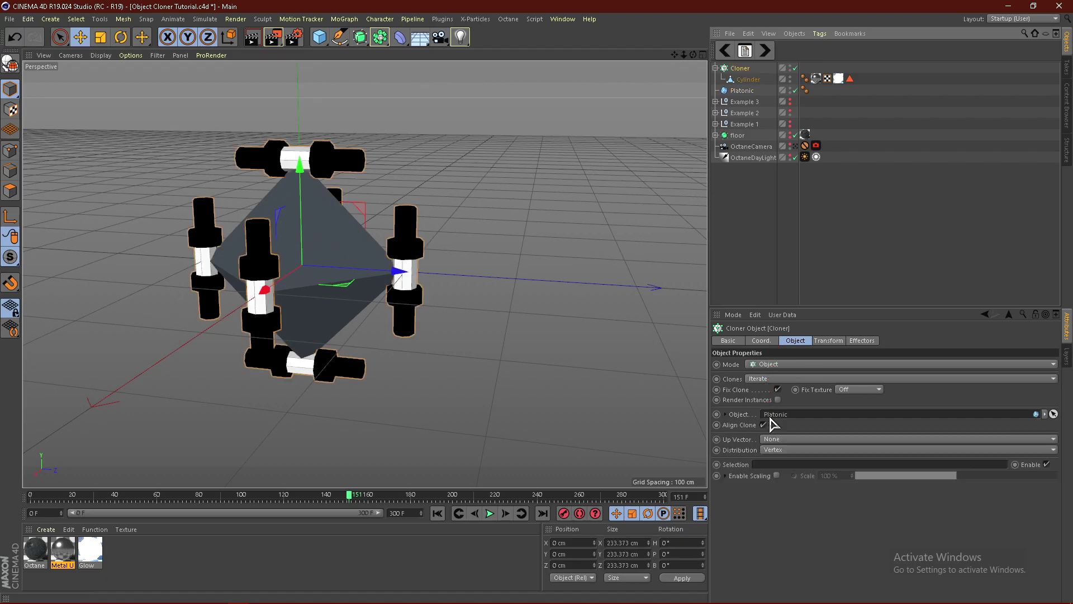
click(735, 90)
click(747, 80)
scroll(446, 387, down, 3)
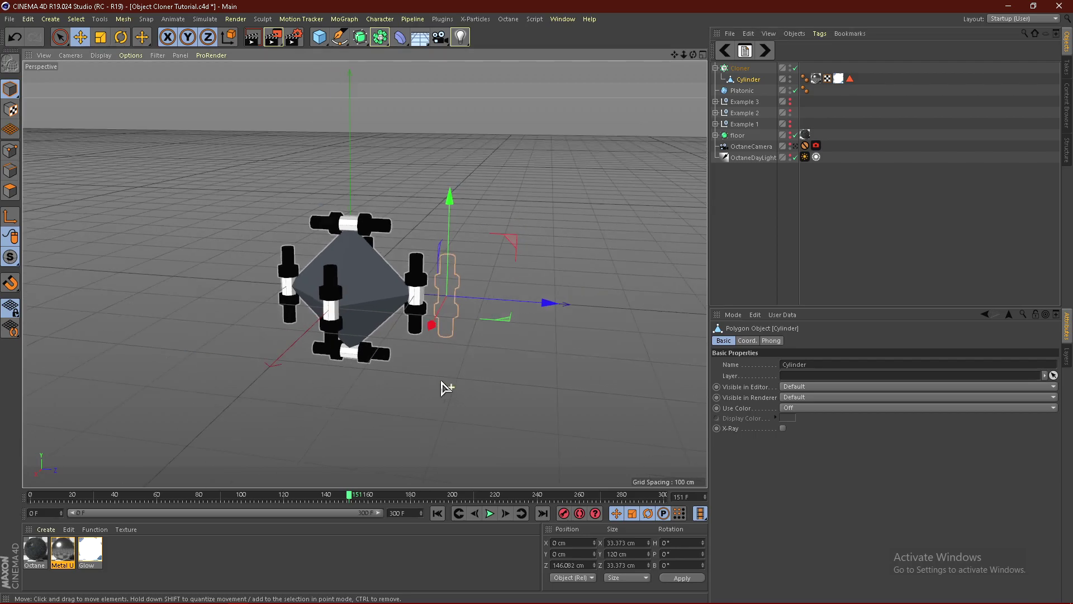
scroll(296, 287, up, 6)
alt+drag(372, 295, 335, 309)
scroll(366, 279, down, 2)
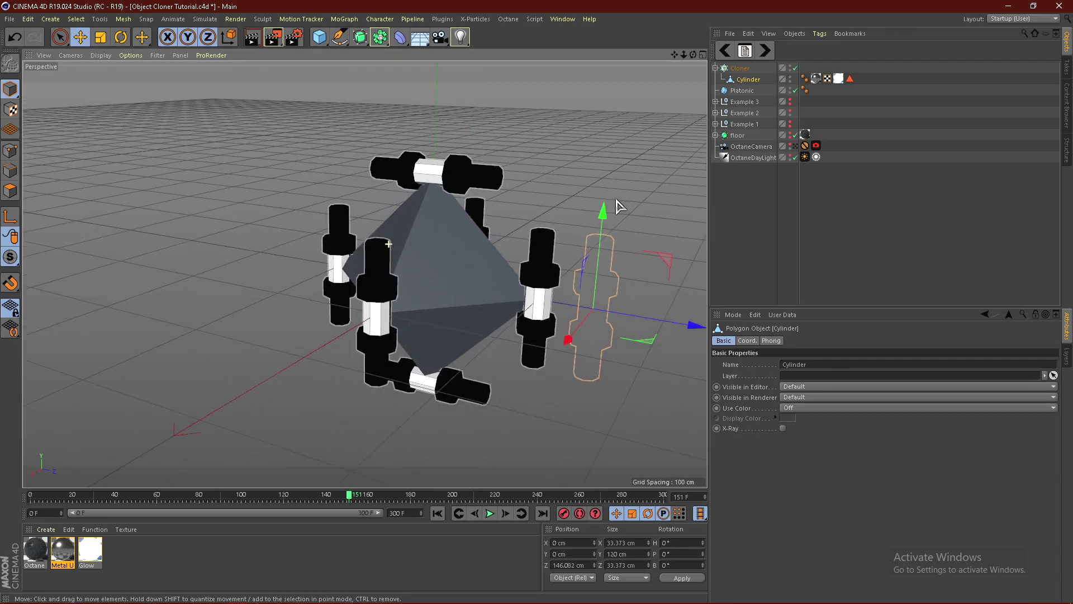
Change the Cloner's distribution to Edge so the rods lie along the Platonic's edges.
click(741, 69)
scroll(351, 221, up, 3)
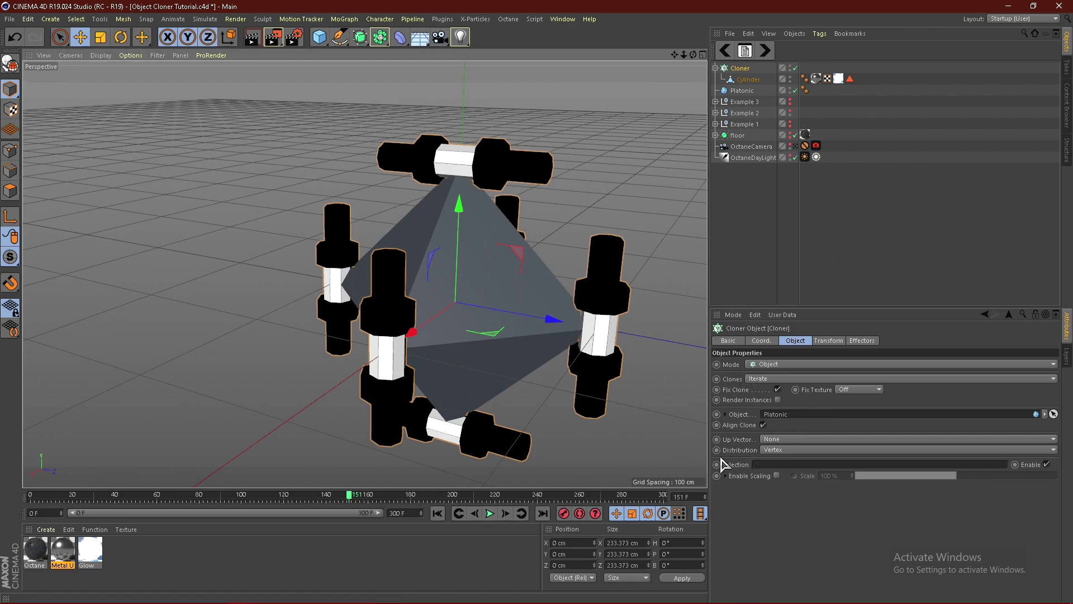
click(774, 450)
click(777, 462)
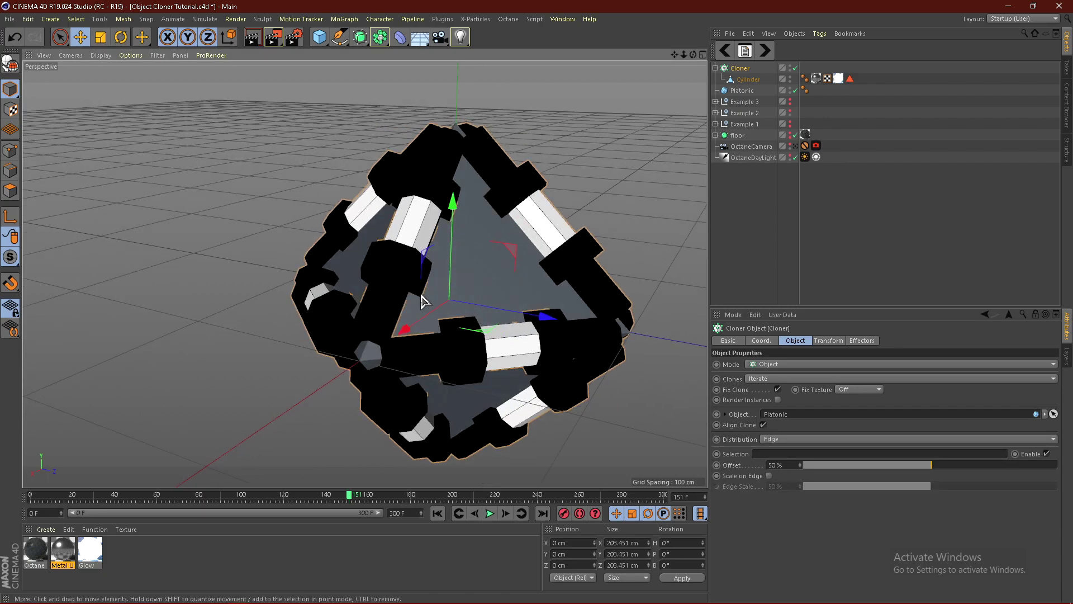
alt+drag(474, 312, 462, 244)
scroll(343, 212, up, 3)
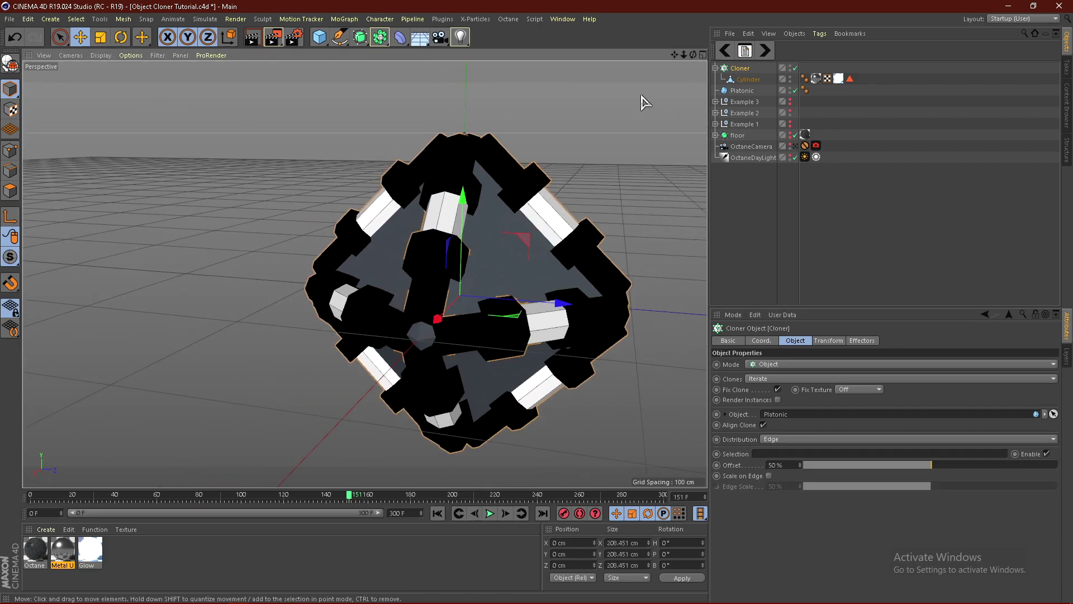
alt+drag(393, 289, 430, 279)
scroll(431, 275, up, 3)
alt+drag(370, 297, 425, 273)
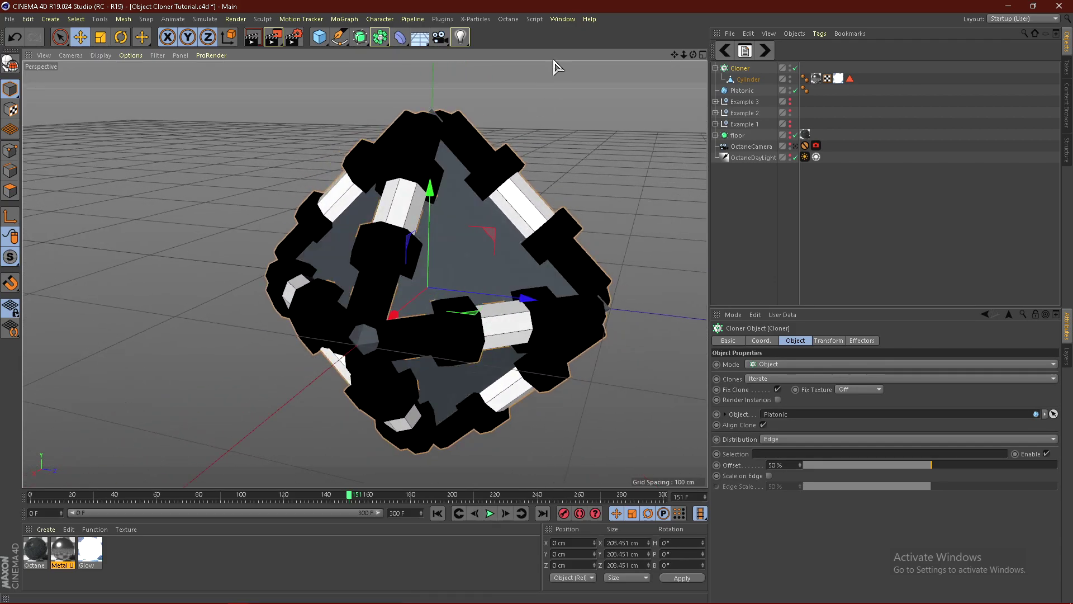
Duplicate the Cloner and delete the Cylinder from the copy.
click(715, 68)
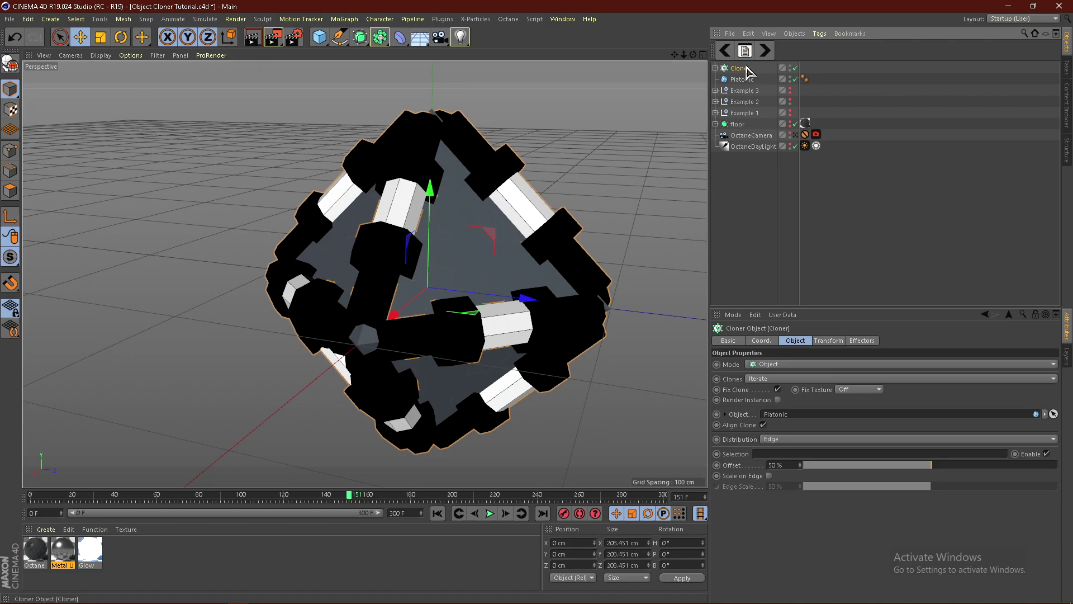
key(ctrl+c)
key(ctrl+v)
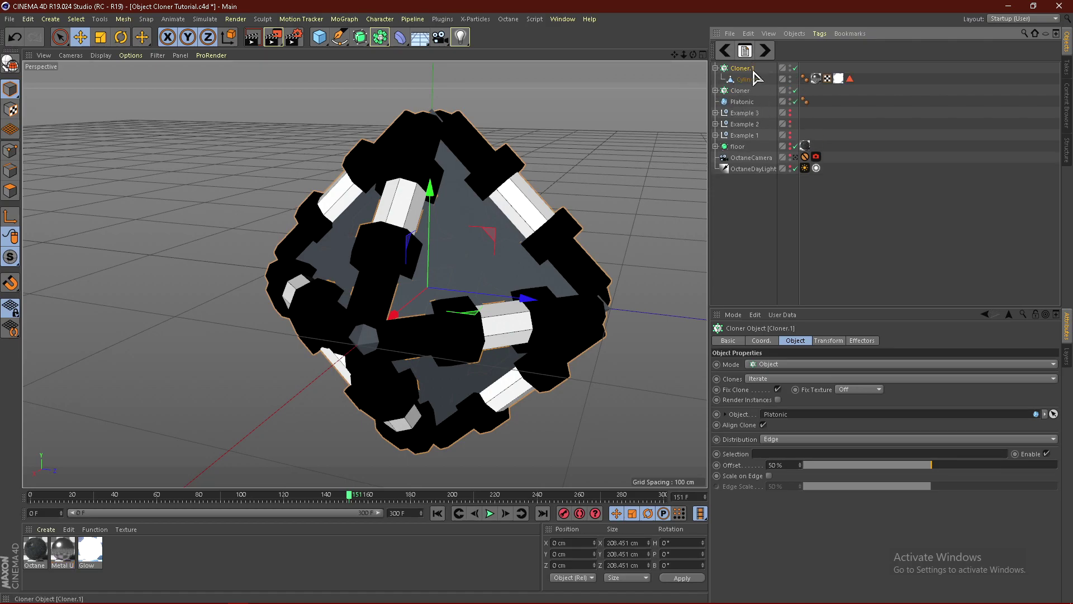
click(749, 79)
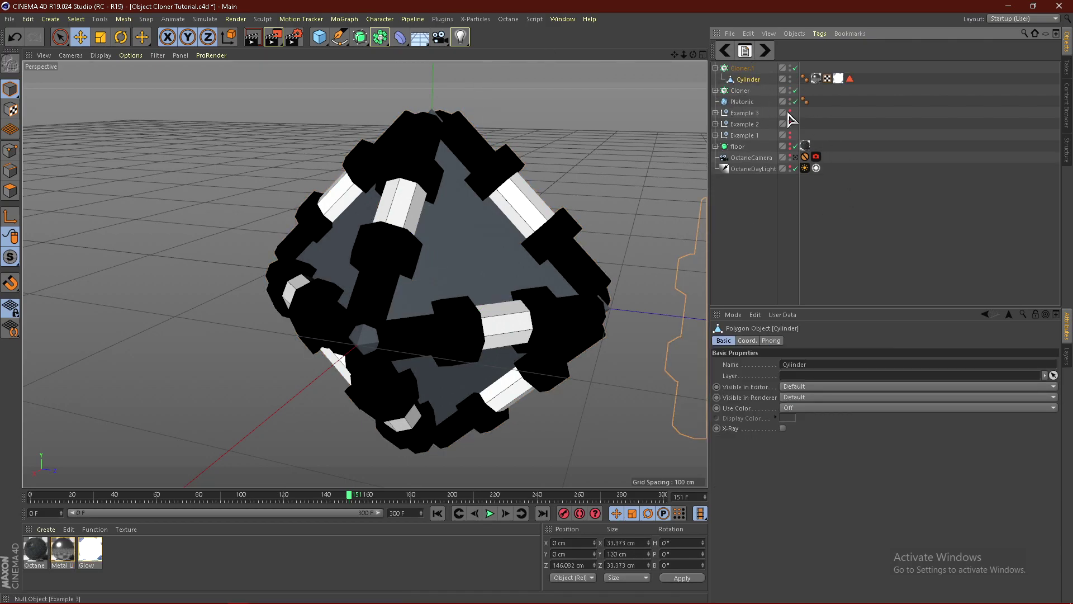
key(Delete)
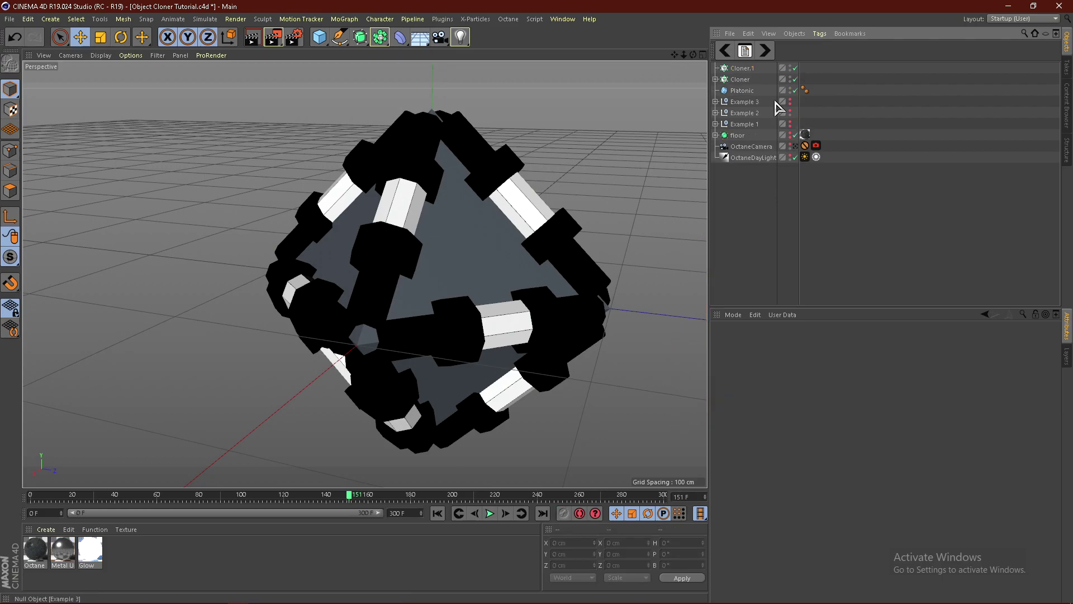
click(715, 79)
click(742, 91)
click(716, 79)
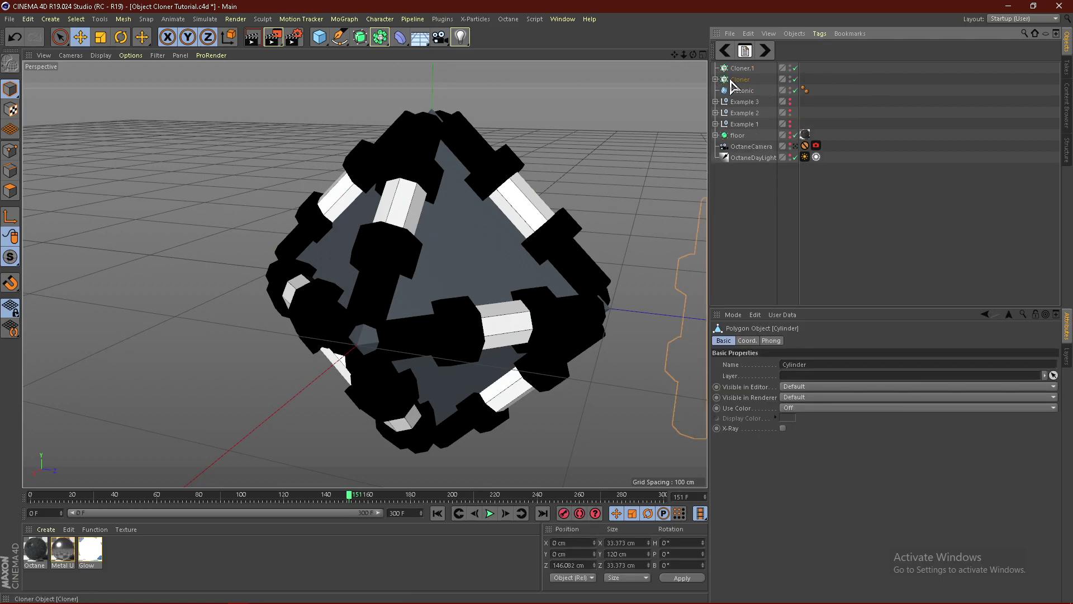
click(741, 68)
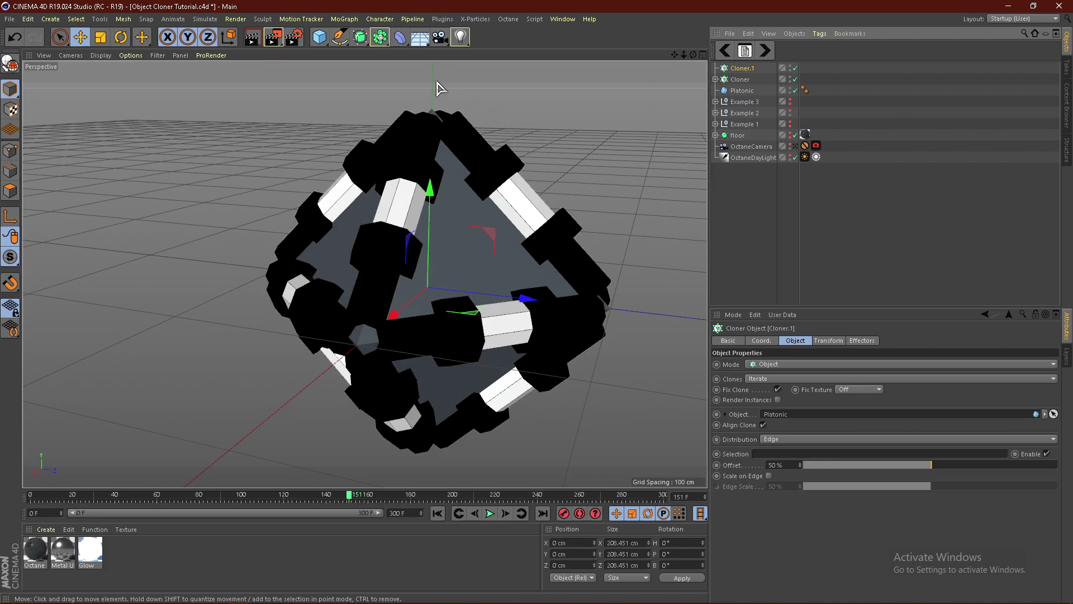
Add a Torus primitive to the scene.
click(322, 42)
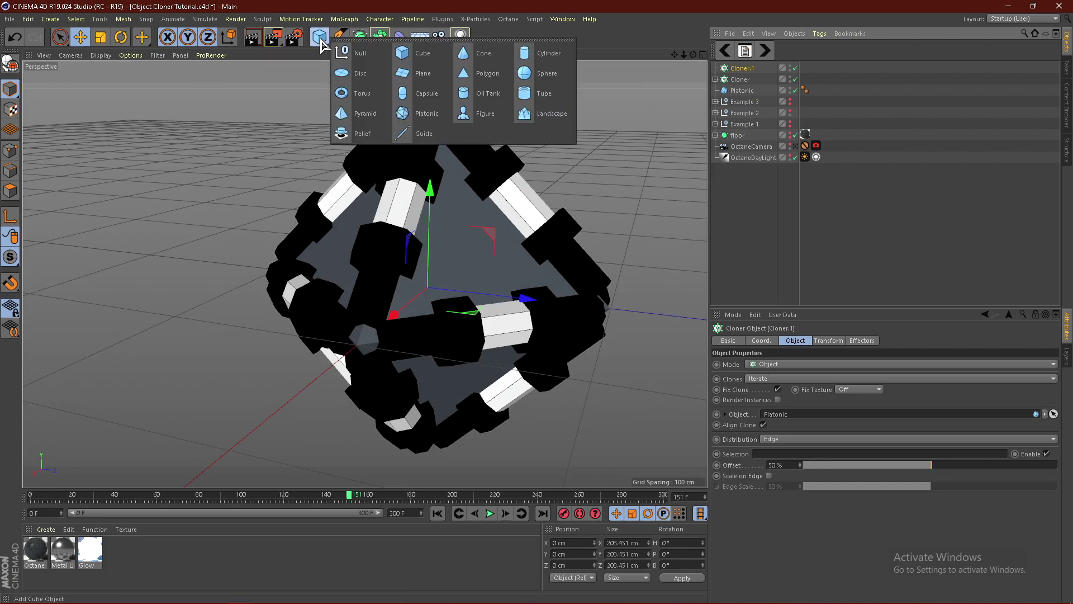
click(362, 96)
scroll(239, 252, down, 5)
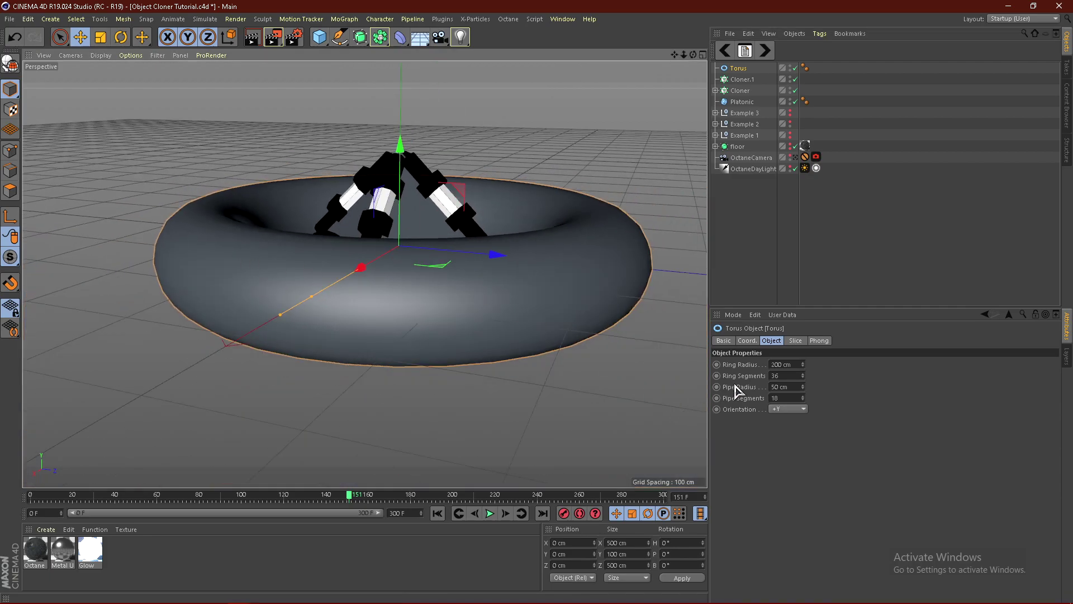
Scale the Torus down to about 37.5 cm wide and move it along the Z axis to about 146 cm.
click(100, 37)
drag(615, 263, 284, 325)
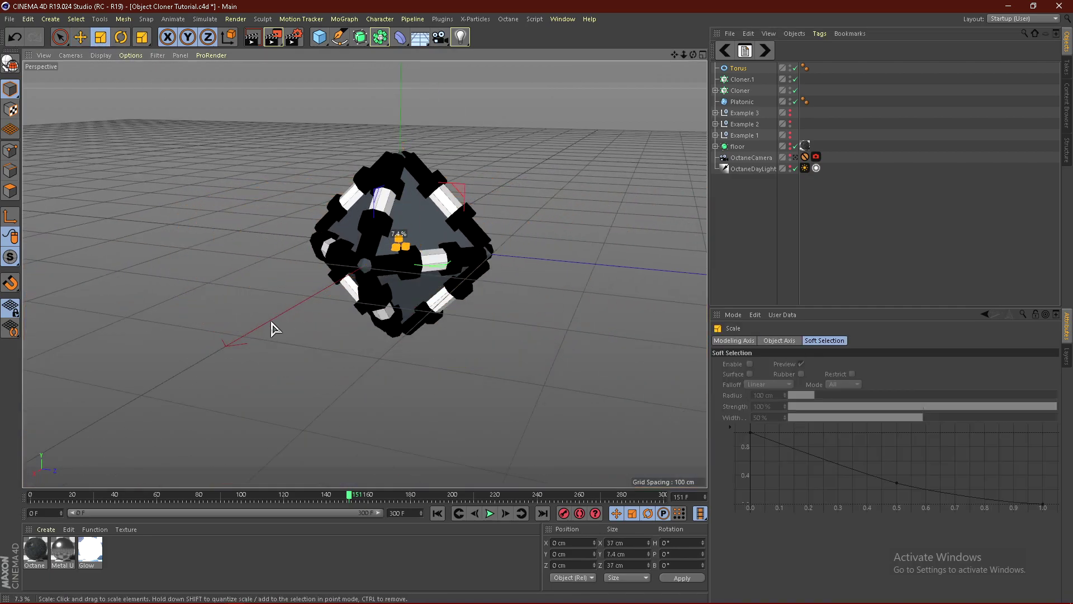
click(80, 37)
drag(491, 256, 650, 271)
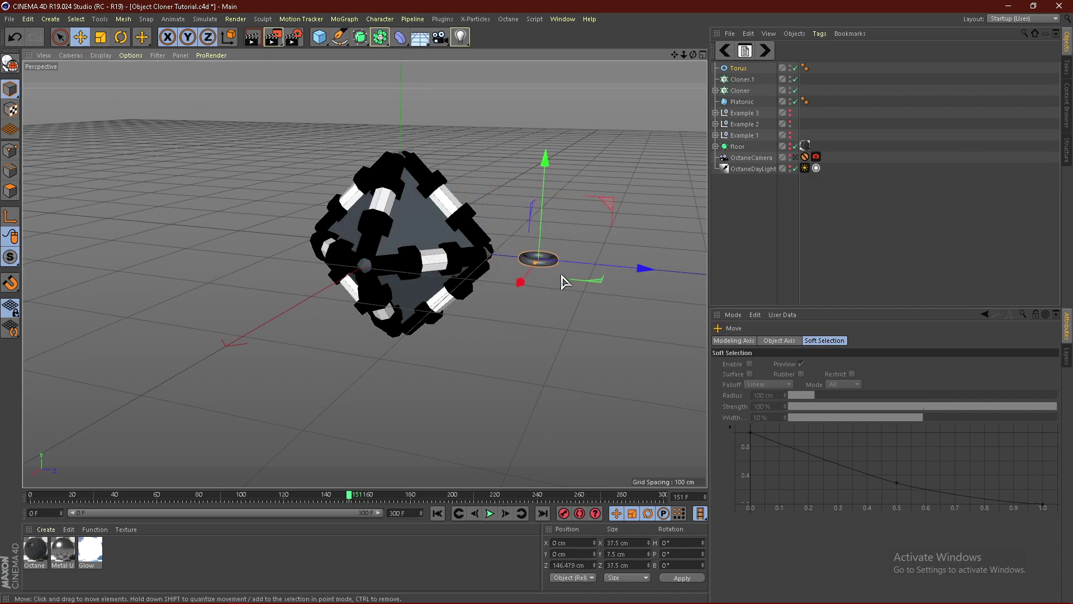
Increase the Torus's pipe radius to 6.75 cm.
scroll(565, 279, up, 4)
alt+drag(529, 269, 496, 336)
scroll(383, 374, down, 2)
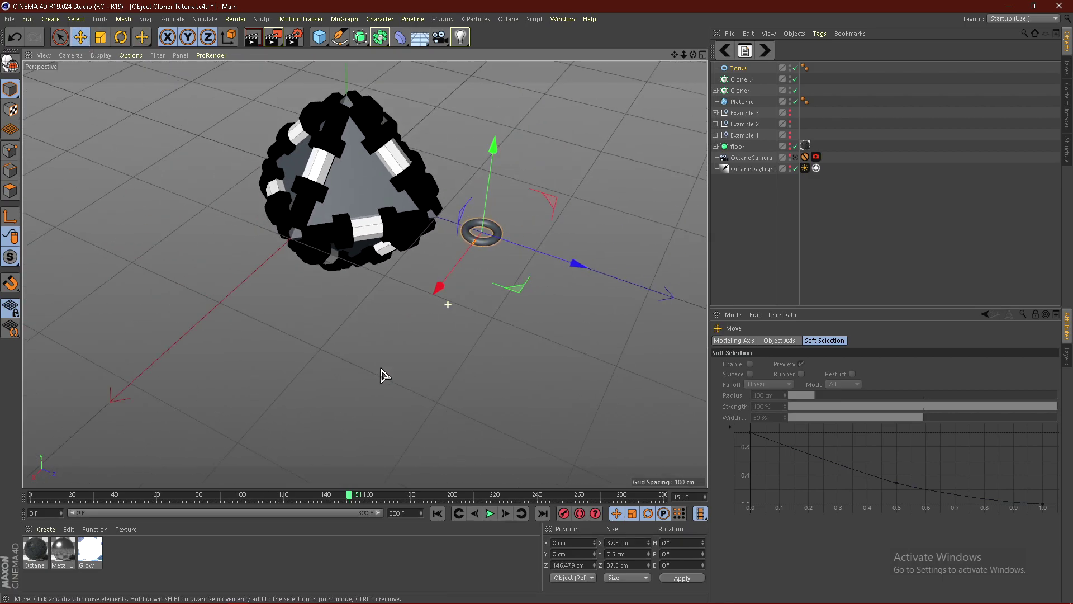
scroll(510, 204, up, 6)
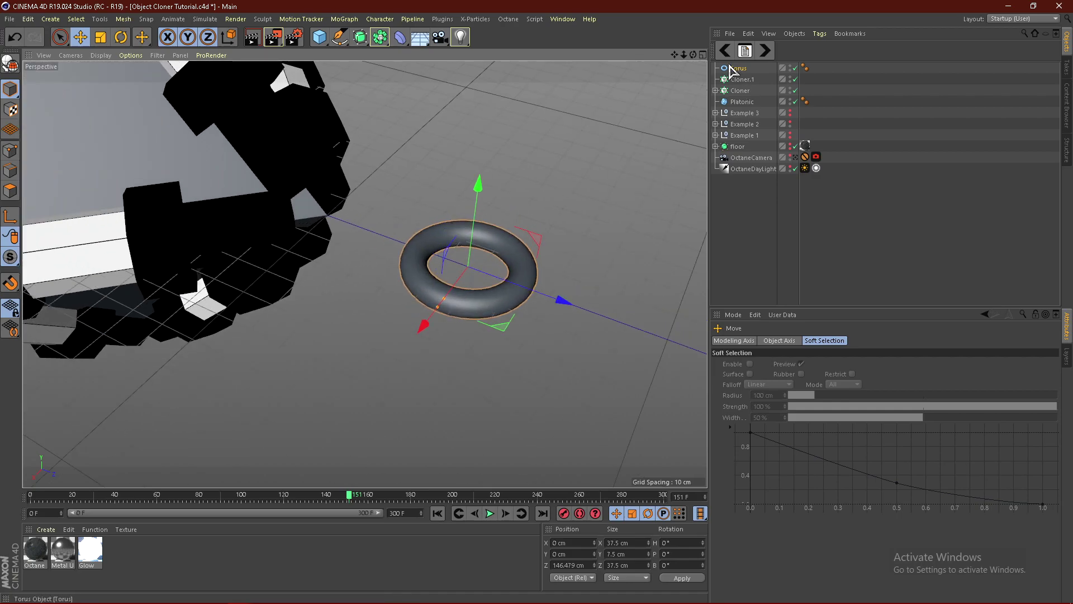
click(736, 68)
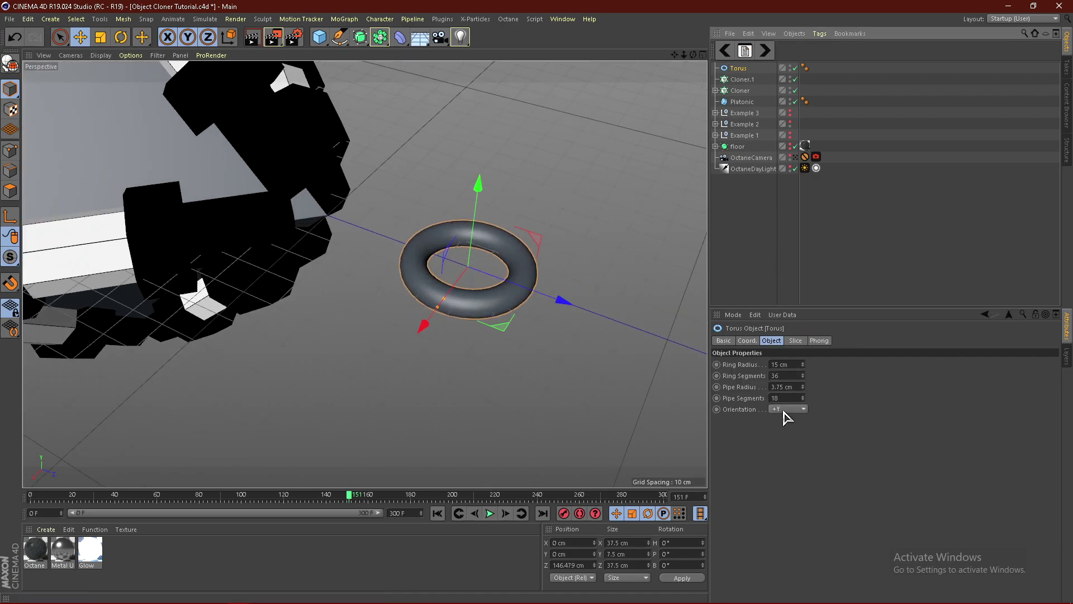
click(802, 385)
click(803, 385)
click(803, 385)
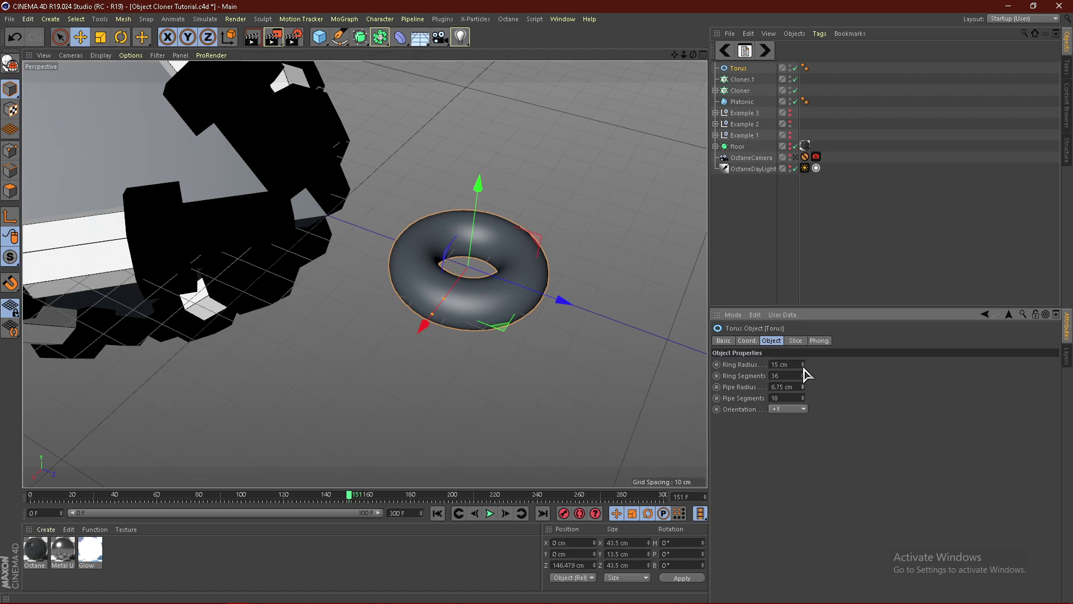
Try slightly different ring radii on the Torus and return it to 15 cm.
click(802, 367)
click(802, 367)
click(801, 362)
click(802, 362)
click(801, 363)
click(802, 367)
scroll(445, 259, down, 4)
Nest the Torus inside Cloner.1 so rings are cloned around the rods along the octahedron's edges.
drag(732, 66, 734, 69)
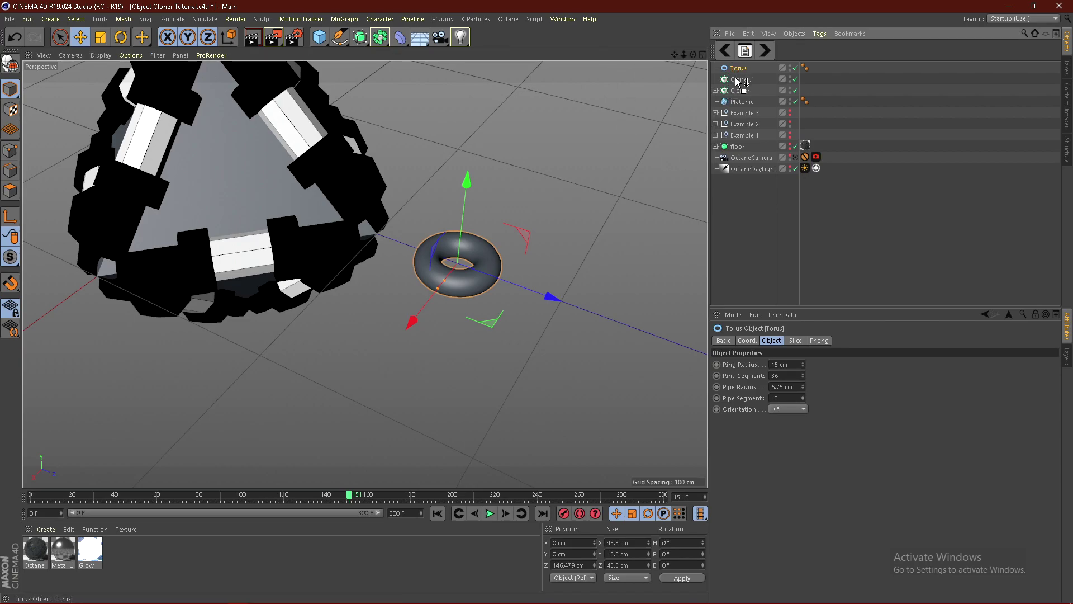
drag(735, 79, 737, 80)
click(775, 227)
scroll(345, 206, down, 3)
scroll(285, 250, up, 5)
alt+drag(323, 260, 379, 213)
scroll(374, 301, down, 3)
scroll(306, 190, up, 5)
alt+drag(216, 172, 127, 131)
scroll(340, 228, down, 6)
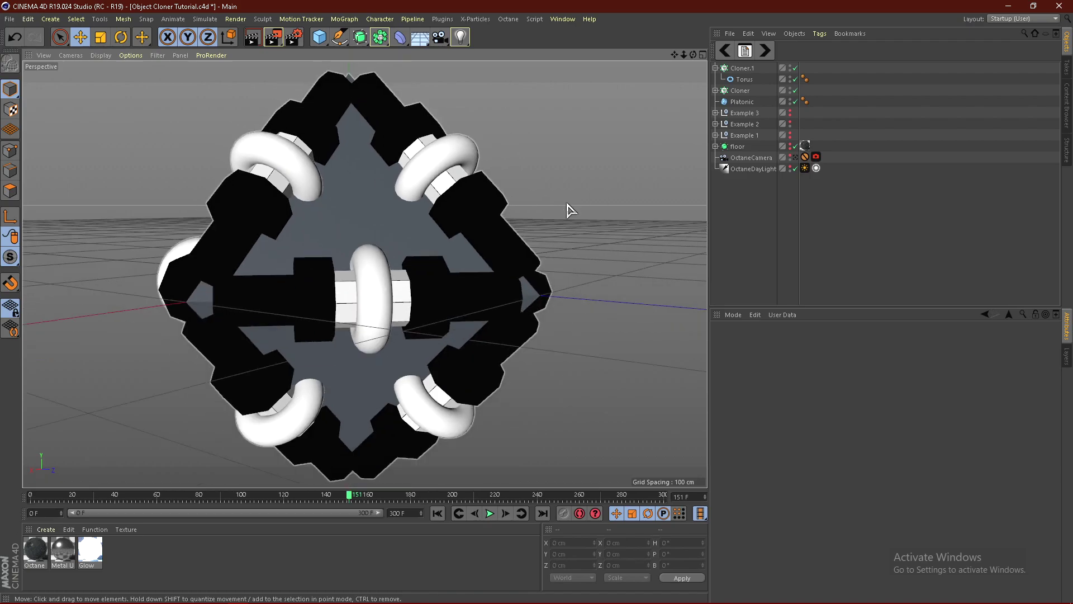
Reduce the cloned Torus's ring segments to 8.
click(744, 78)
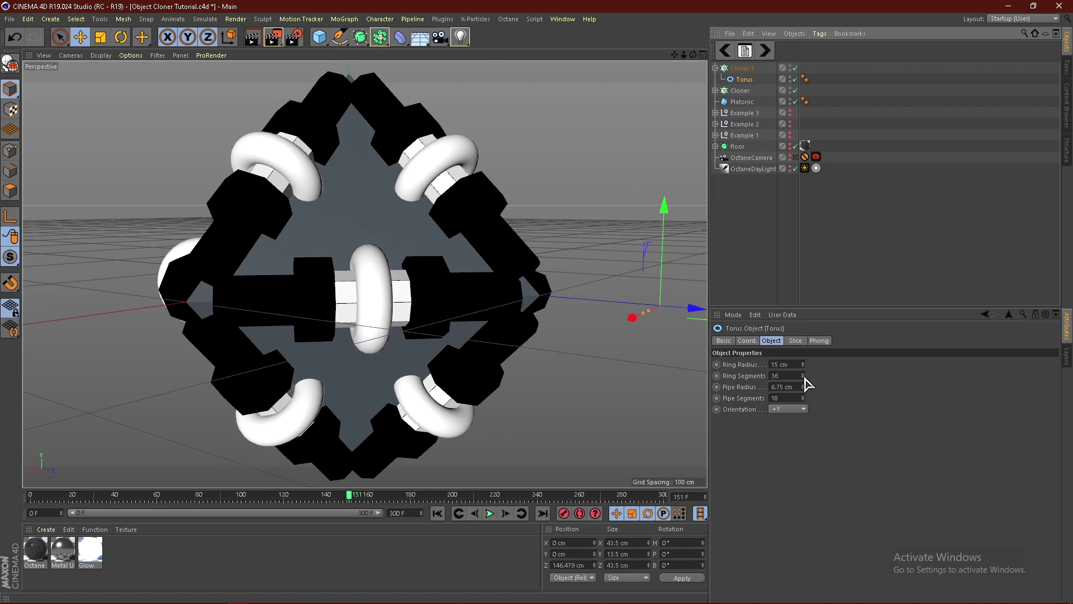
drag(803, 377, 803, 394)
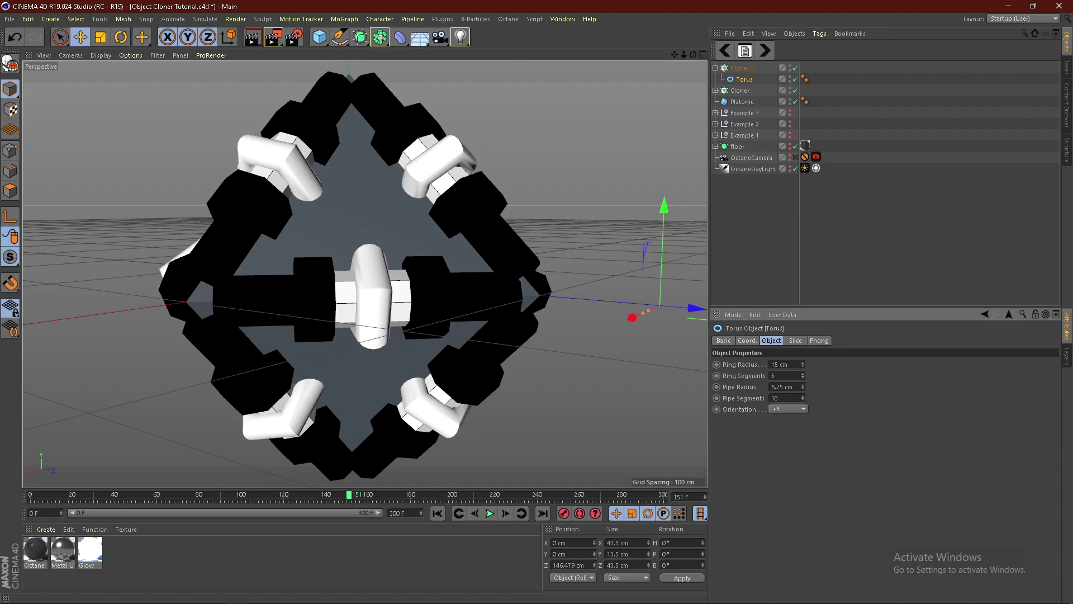
click(803, 374)
click(803, 374)
click(803, 374)
scroll(363, 310, up, 2)
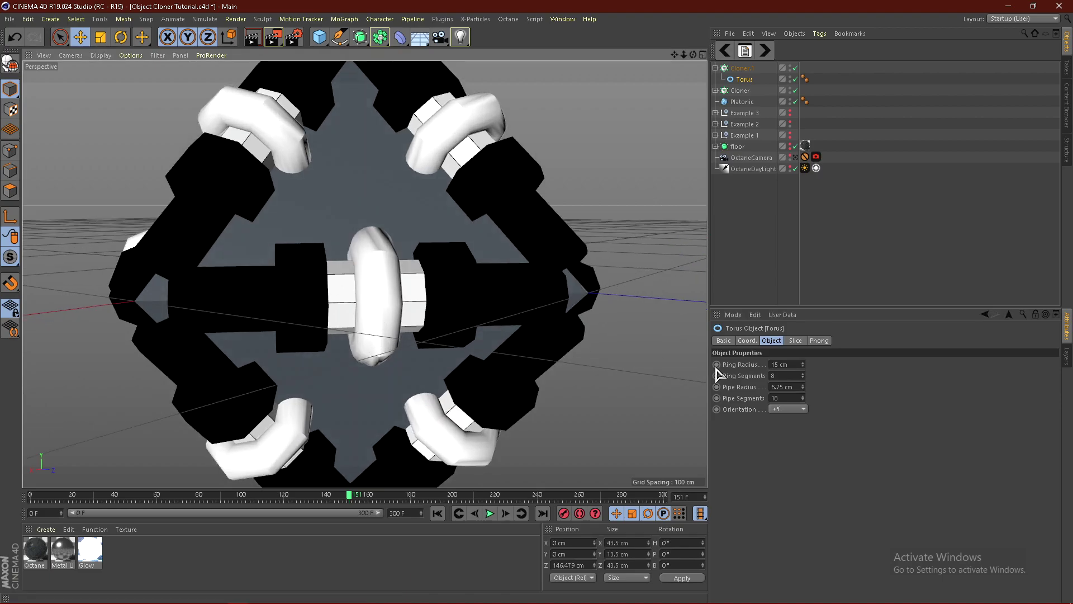
Try a different pipe radius and a 28 cm ring radius on the Torus, then revert both changes.
scroll(378, 311, down, 3)
mouse_move(378, 311)
alt+mouse_down()
mouse_move(426, 299)
mouse_move(300, 314)
mouse_move(325, 282)
mouse_move(271, 287)
mouse_move(484, 364)
alt+mouse_up()
scroll(374, 309, up, 2)
scroll(377, 303, up, 2)
scroll(326, 281, down, 2)
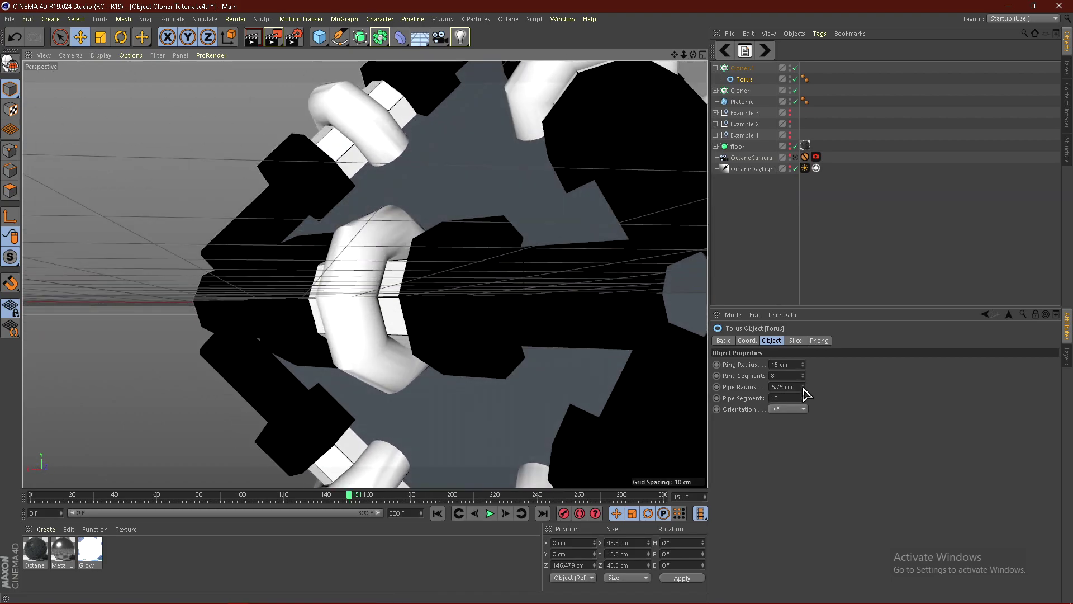
drag(803, 388, 803, 413)
key(ctrl+z)
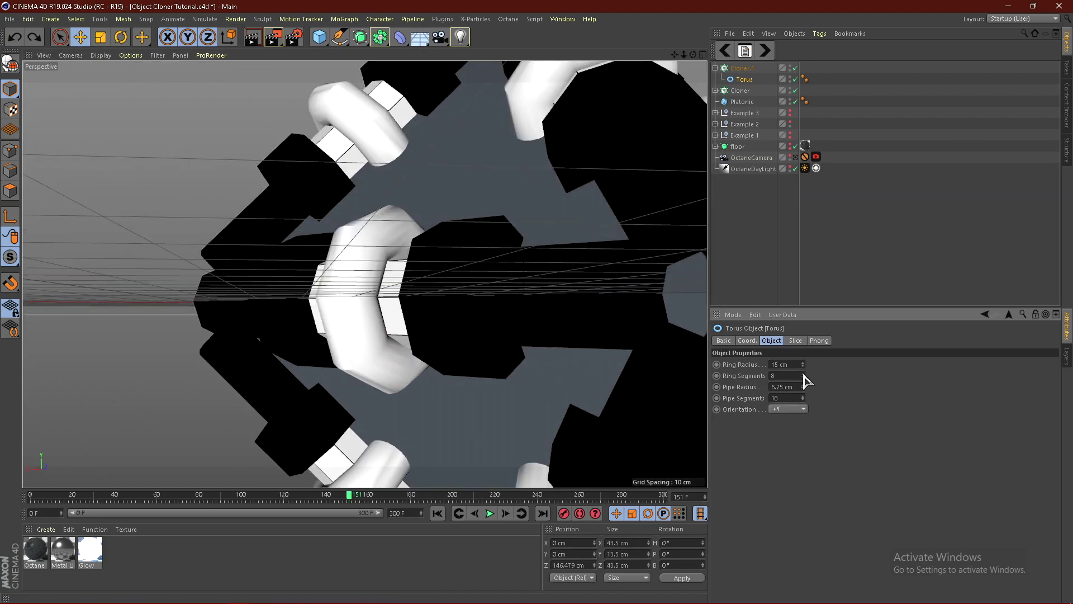
drag(803, 364, 803, 341)
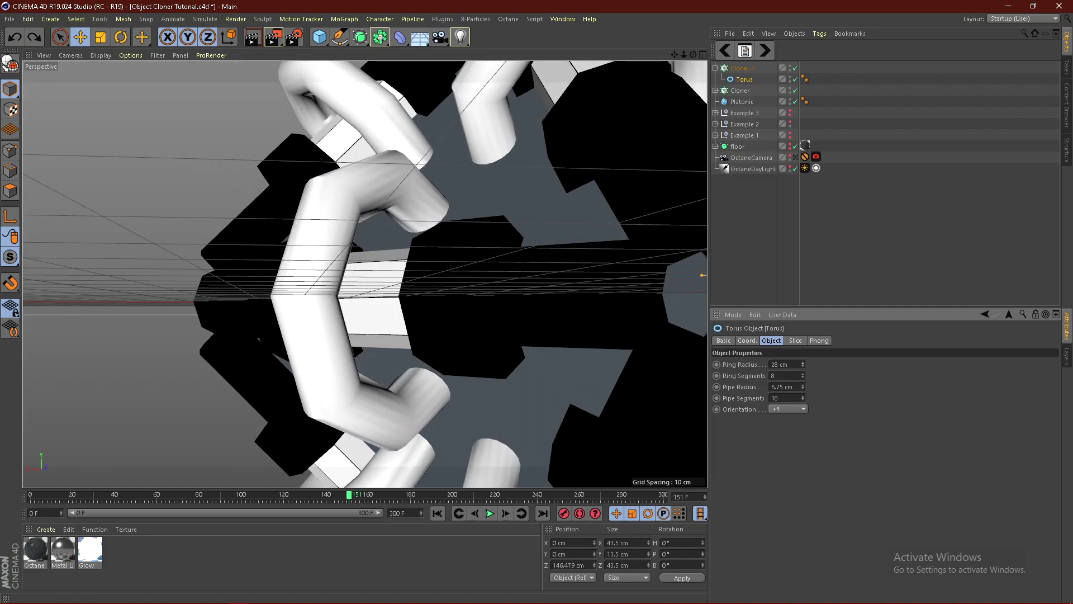
alt+drag(296, 344, 408, 361)
alt+drag(318, 310, 423, 289)
alt+drag(452, 266, 393, 299)
scroll(426, 259, down, 5)
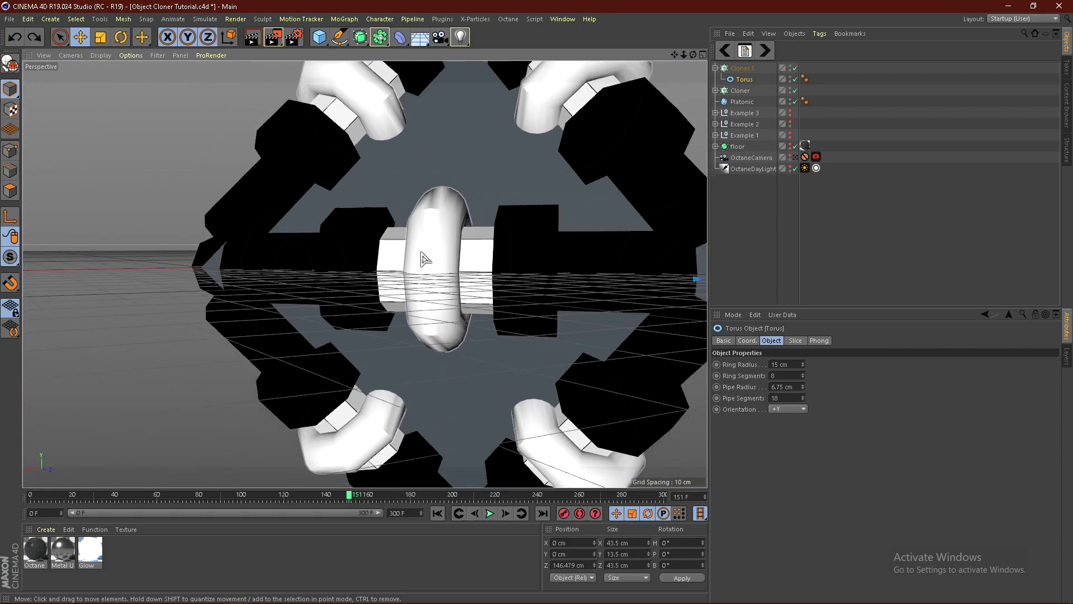
Apply the Metal Use material to the Torus inside Cloner.1.
drag(55, 556, 656, 351)
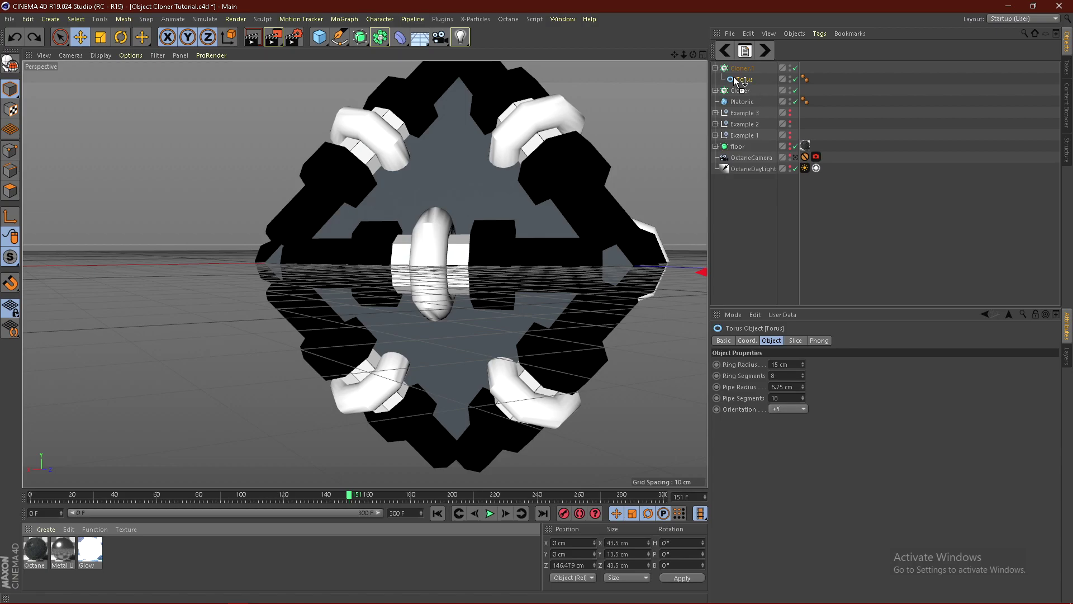
drag(737, 80, 739, 80)
alt+drag(380, 278, 378, 308)
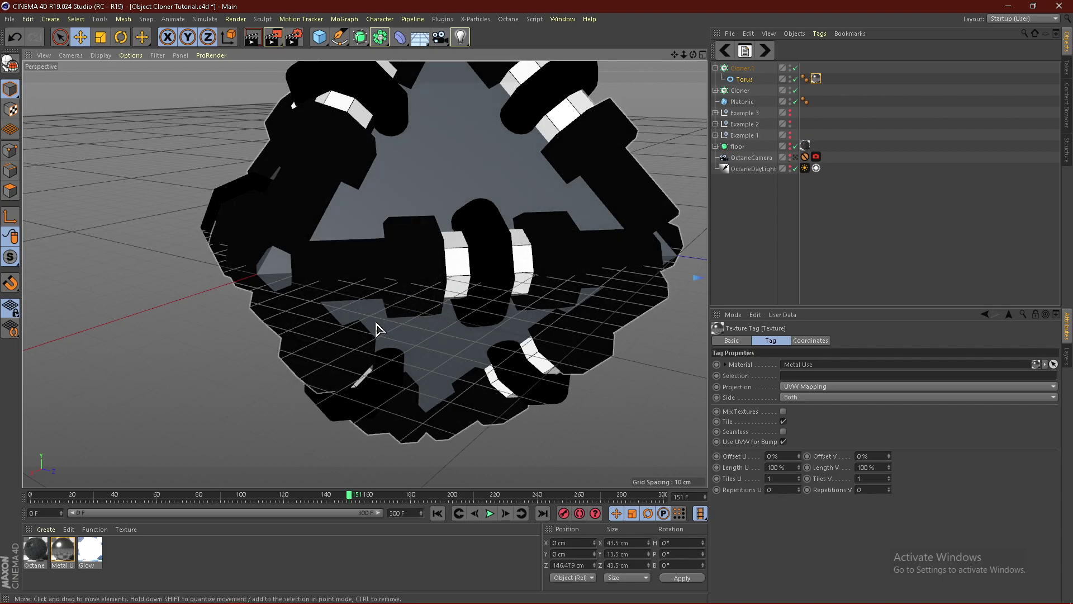
scroll(376, 323, down, 4)
alt+drag(333, 283, 476, 308)
scroll(383, 263, down, 3)
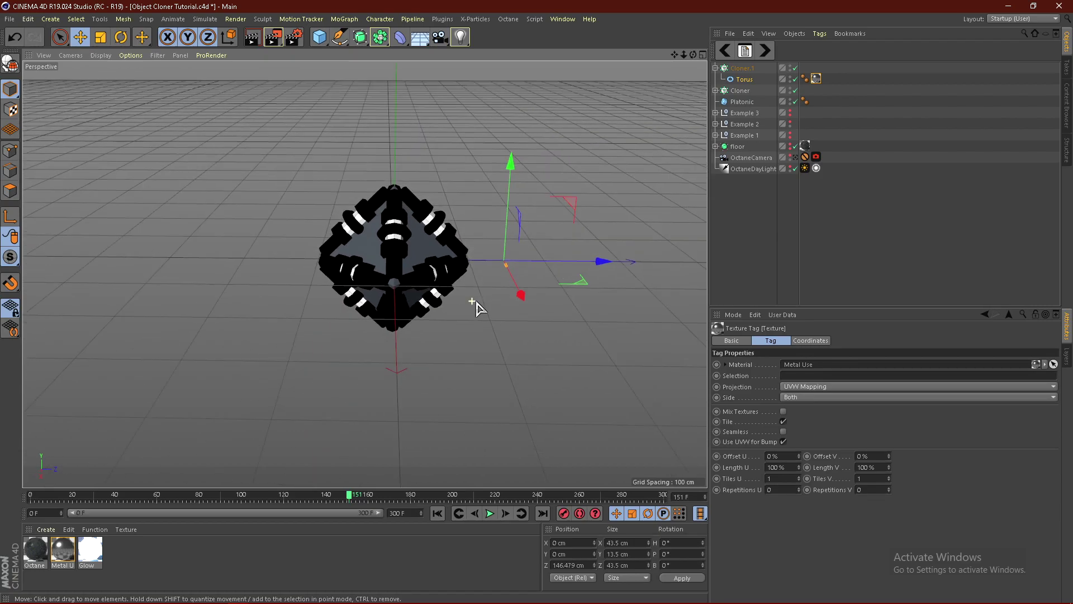
scroll(391, 282, up, 4)
alt+drag(385, 280, 558, 233)
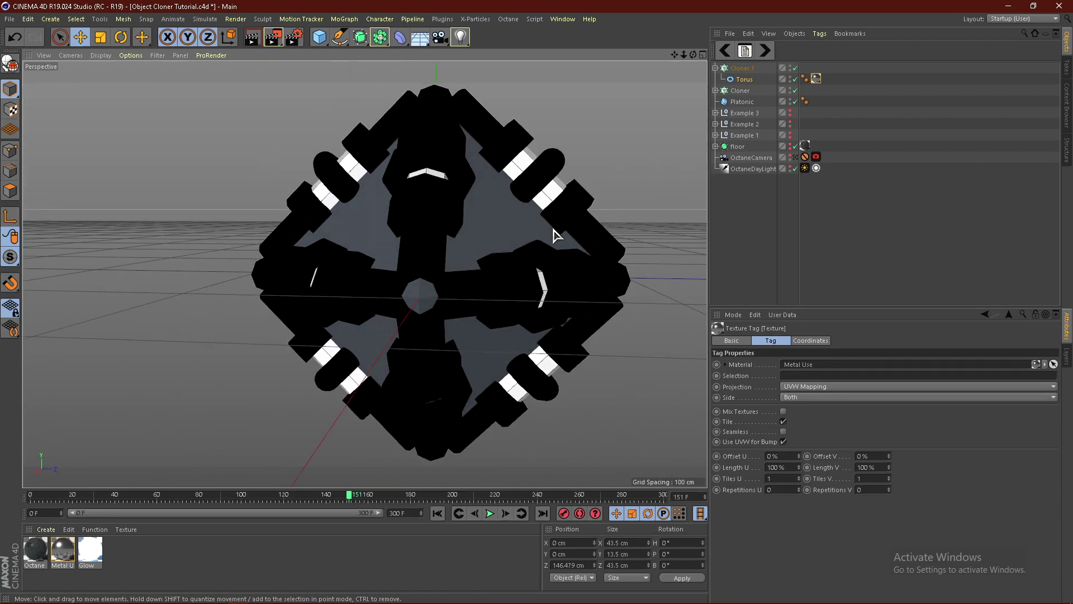
Duplicate Cloner.1 and delete the Torus from the copy.
click(715, 67)
click(741, 68)
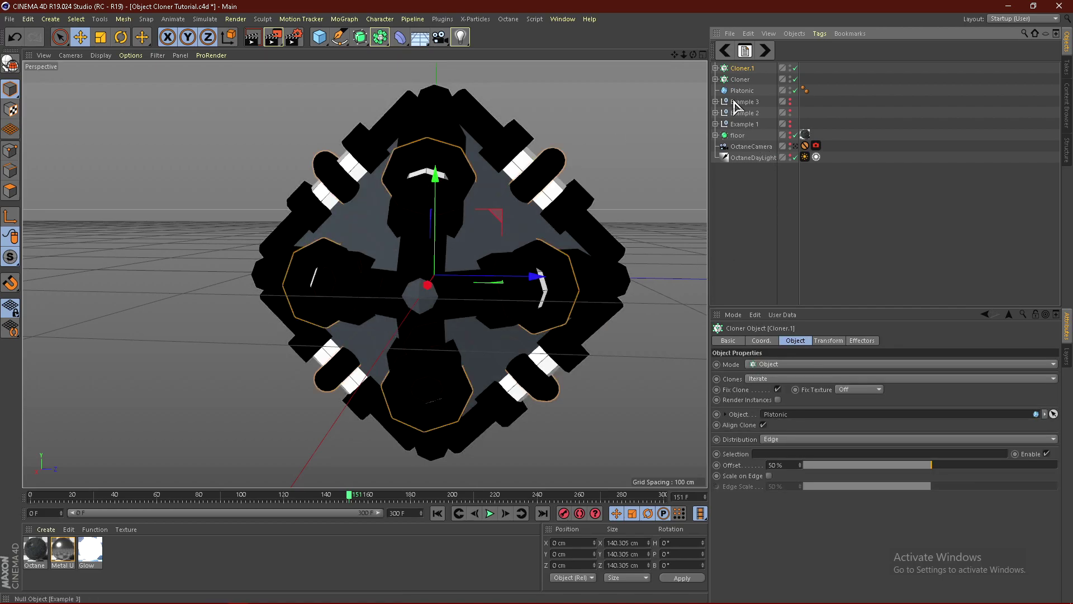
key(ctrl+c)
key(ctrl+v)
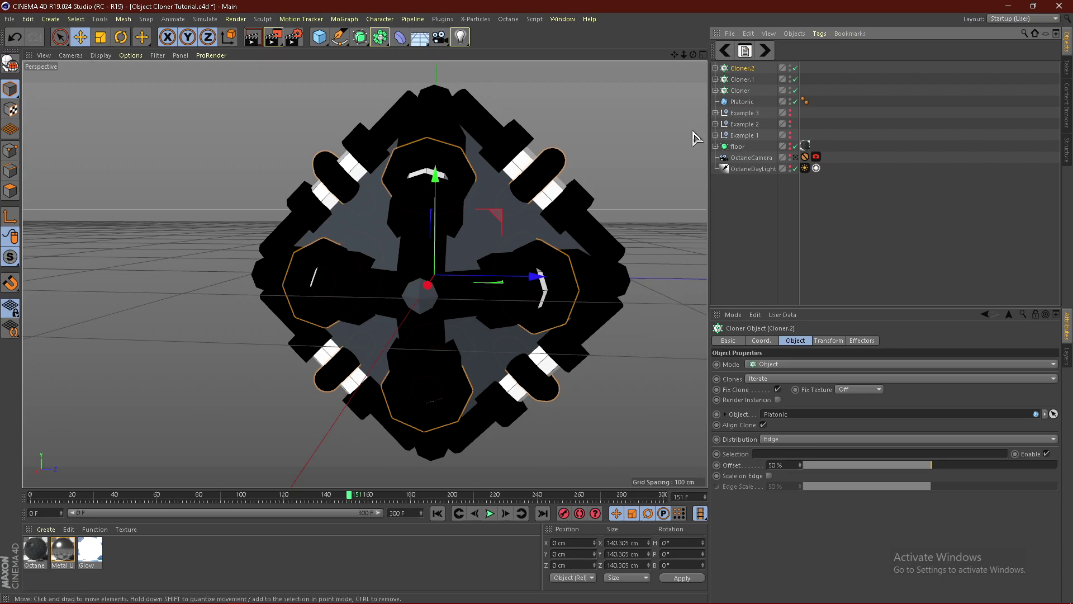
click(715, 68)
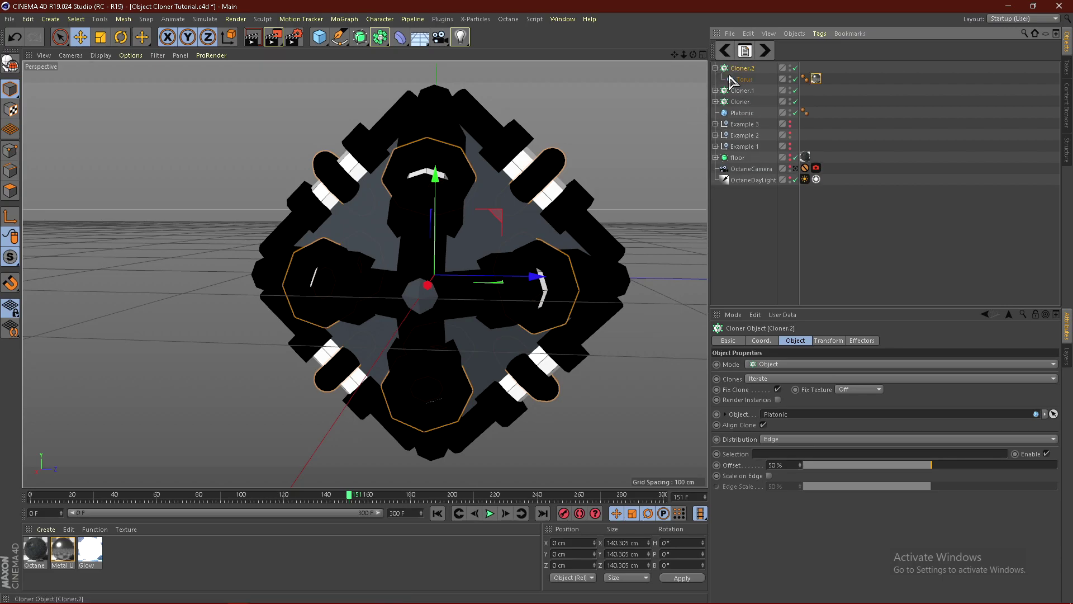
click(744, 79)
key(Delete)
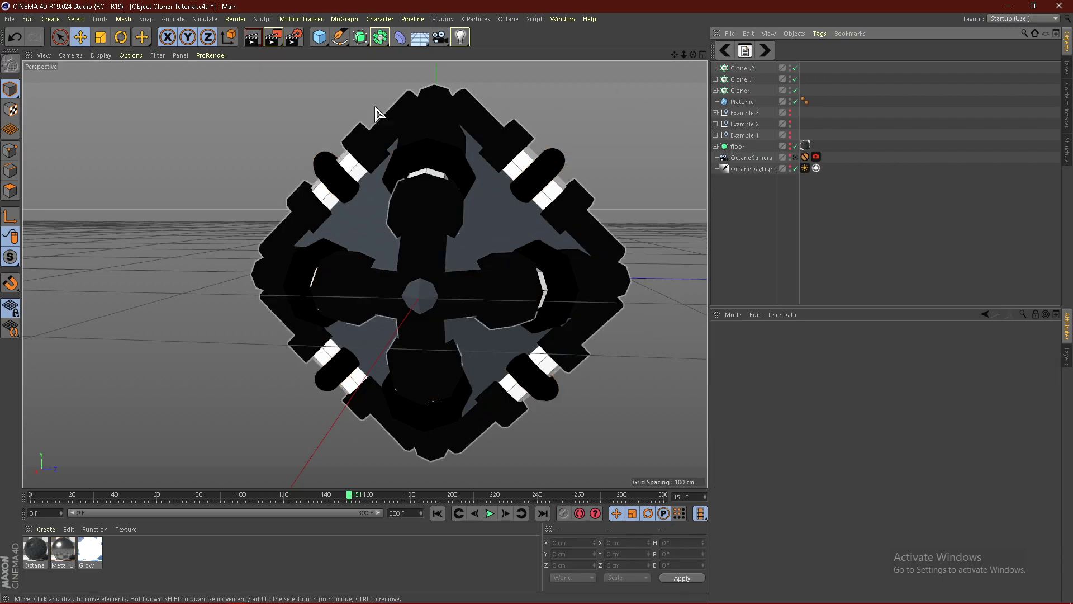
Add a Sphere primitive with a radius of 10 cm.
drag(320, 37, 540, 81)
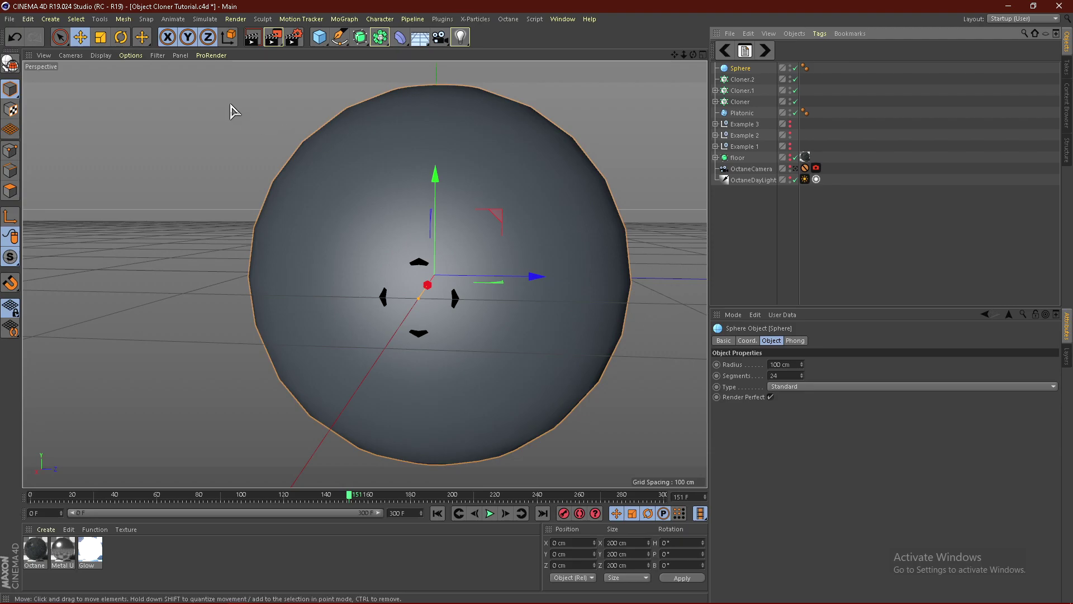
click(798, 364)
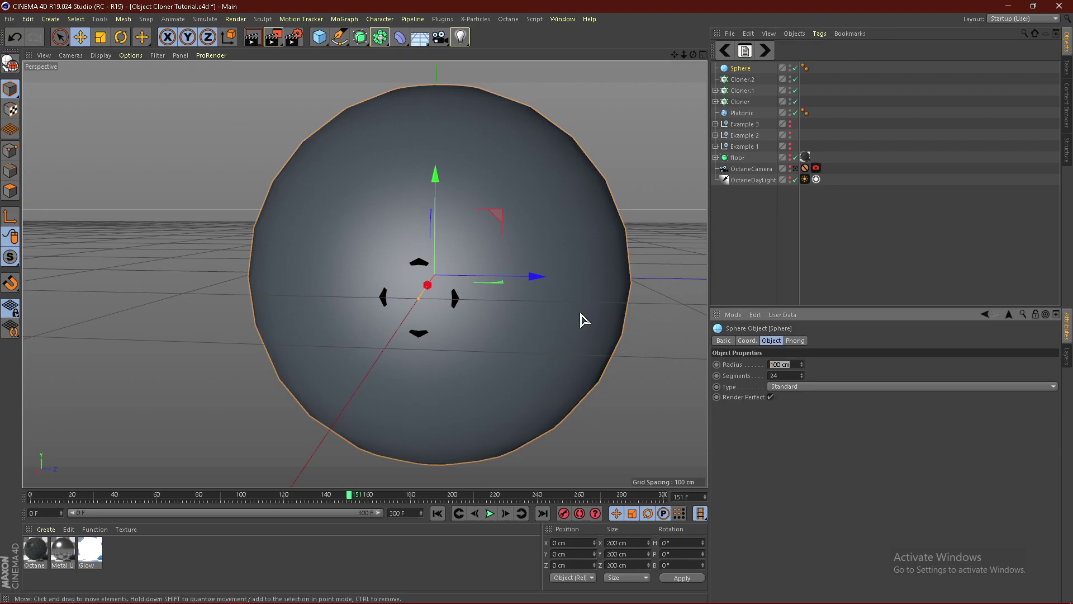
key(Return)
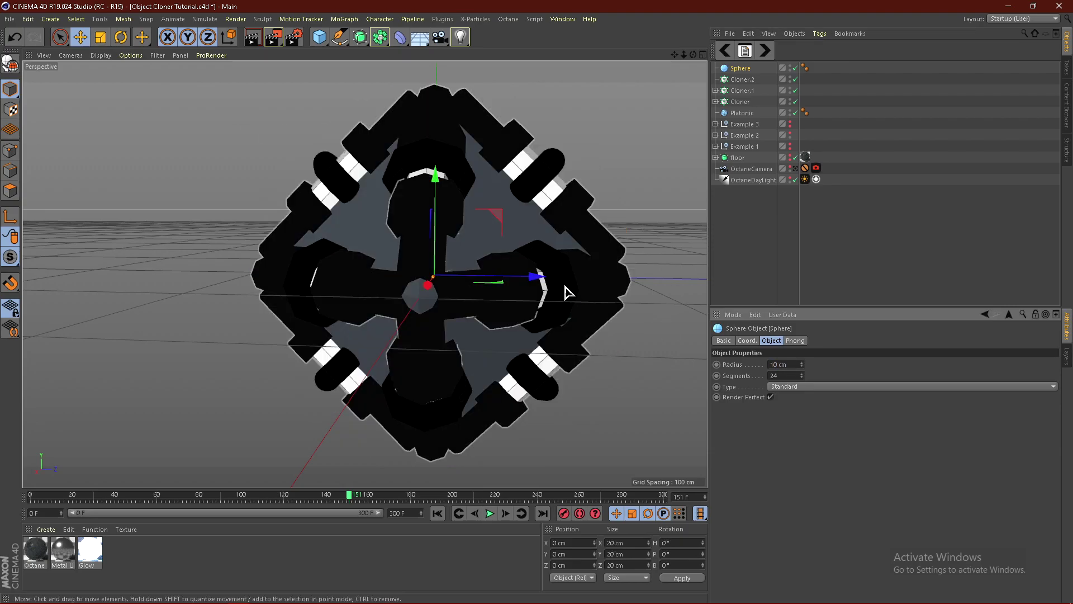
Nest the Sphere inside Cloner.2 and set that cloner's distribution to Vertex.
drag(742, 69, 738, 79)
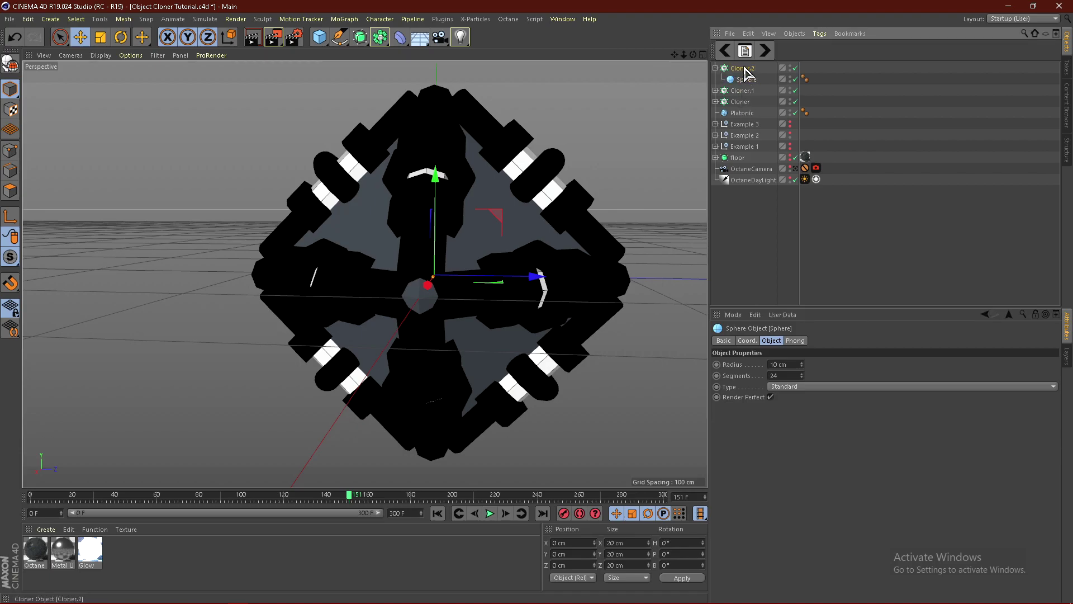
click(742, 68)
mouse_move(359, 307)
alt+mouse_down()
mouse_move(337, 314)
mouse_move(373, 347)
mouse_move(353, 346)
alt+mouse_up()
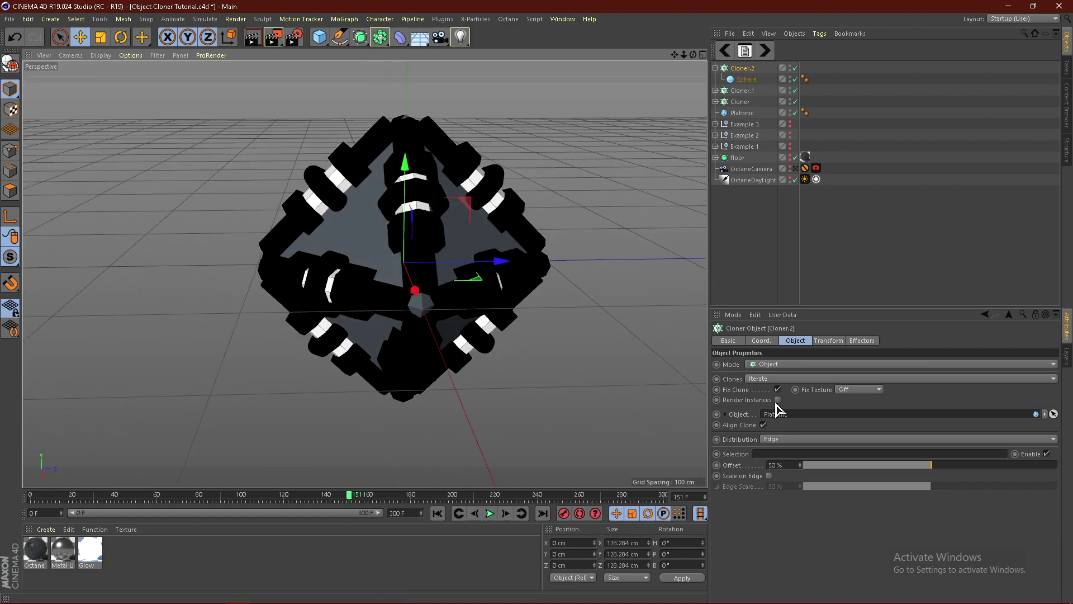
click(781, 439)
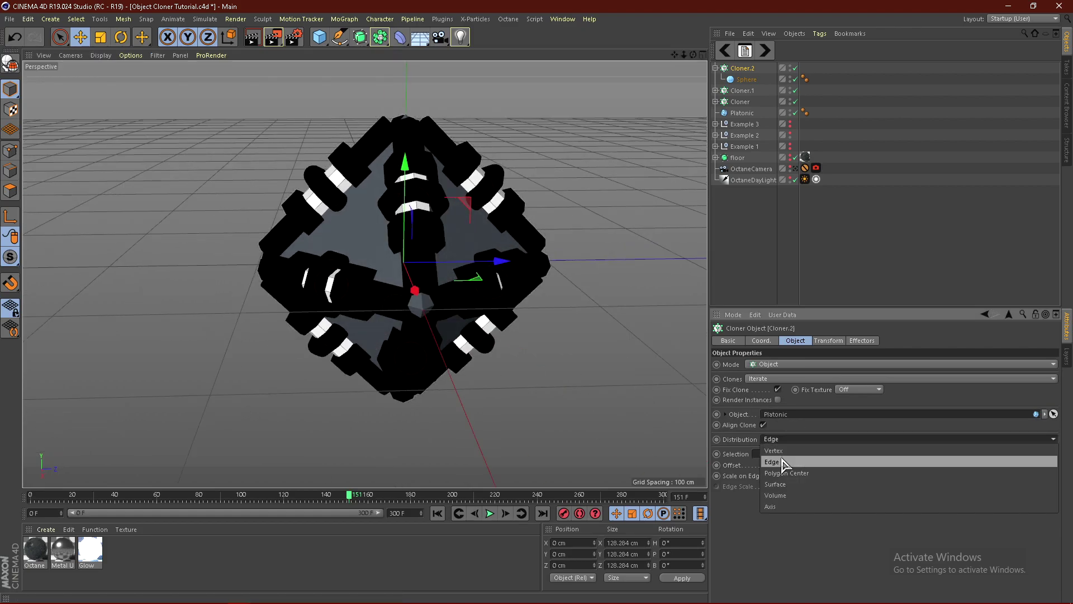
click(782, 451)
click(747, 234)
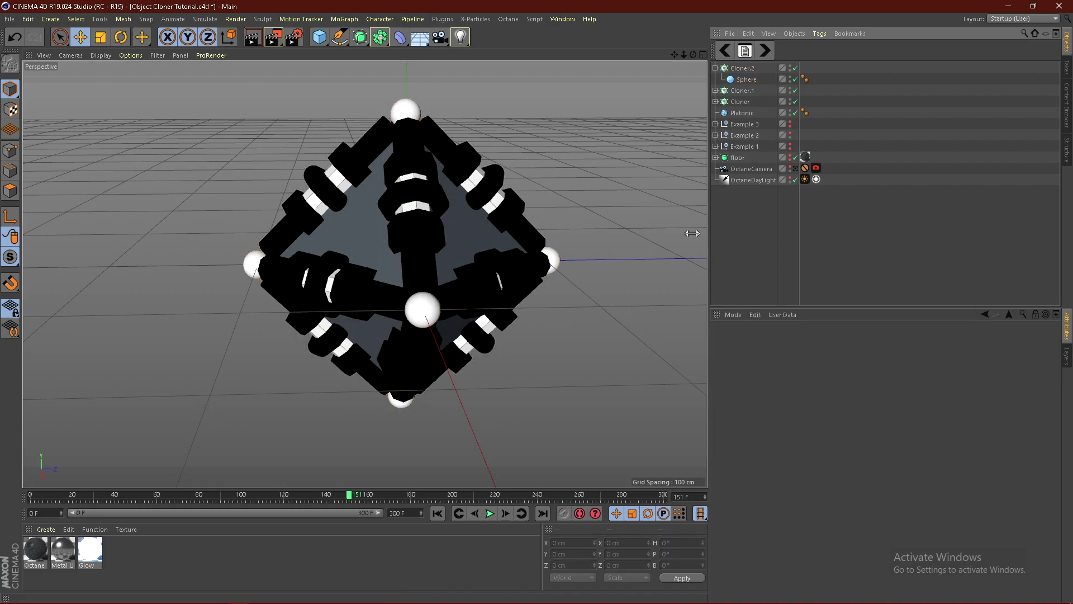
Try enlarging the cloned Sphere's radius to 15 cm.
scroll(429, 280, up, 4)
mouse_move(369, 360)
alt+mouse_down()
mouse_move(436, 341)
mouse_move(471, 299)
mouse_move(364, 254)
mouse_move(311, 280)
mouse_move(359, 359)
alt+mouse_up()
scroll(283, 267, down, 3)
scroll(283, 262, down, 2)
alt+drag(282, 299, 396, 327)
mouse_move(455, 268)
alt+mouse_down()
mouse_move(350, 307)
mouse_move(468, 297)
mouse_move(342, 283)
mouse_move(318, 218)
mouse_move(406, 262)
alt+mouse_up()
scroll(450, 307, up, 4)
click(745, 79)
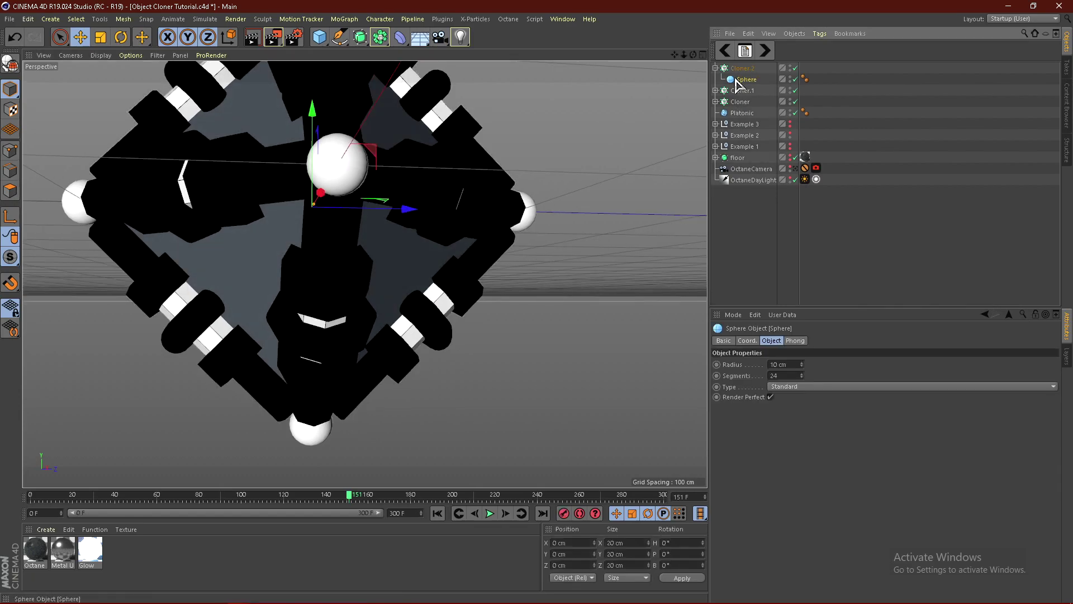
drag(801, 364, 801, 355)
scroll(319, 210, up, 2)
alt+drag(320, 210, 348, 186)
click(801, 362)
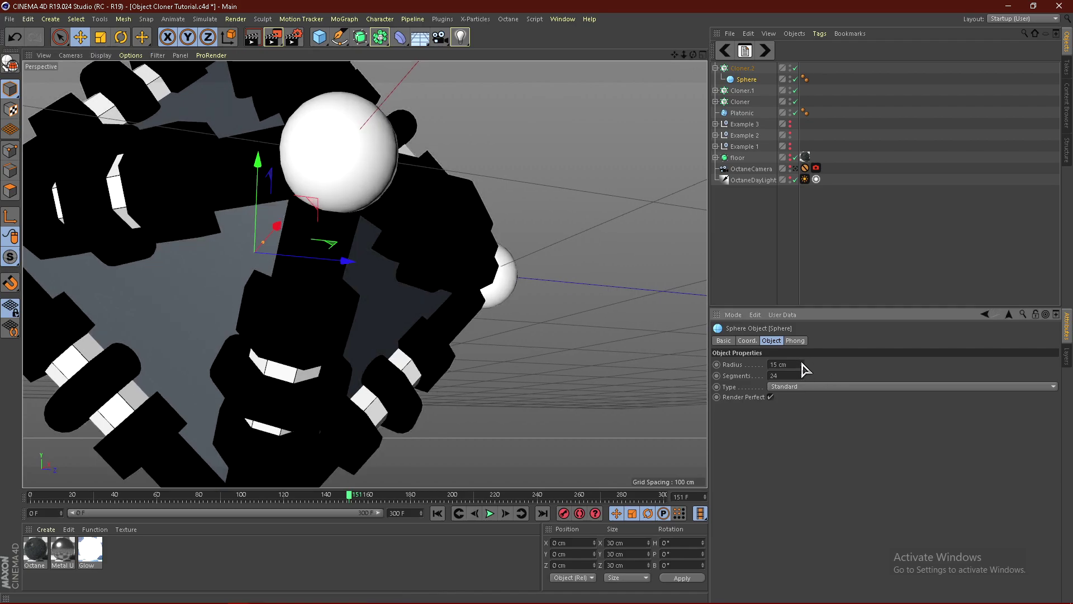
Set the cloned Sphere's radius to 14 cm.
scroll(393, 268, down, 3)
alt+drag(350, 255, 407, 311)
mouse_move(788, 363)
mouse_down()
mouse_move(503, 346)
mouse_move(386, 259)
mouse_move(333, 287)
mouse_move(216, 256)
mouse_move(196, 264)
mouse_up()
text(14)
key(Return)
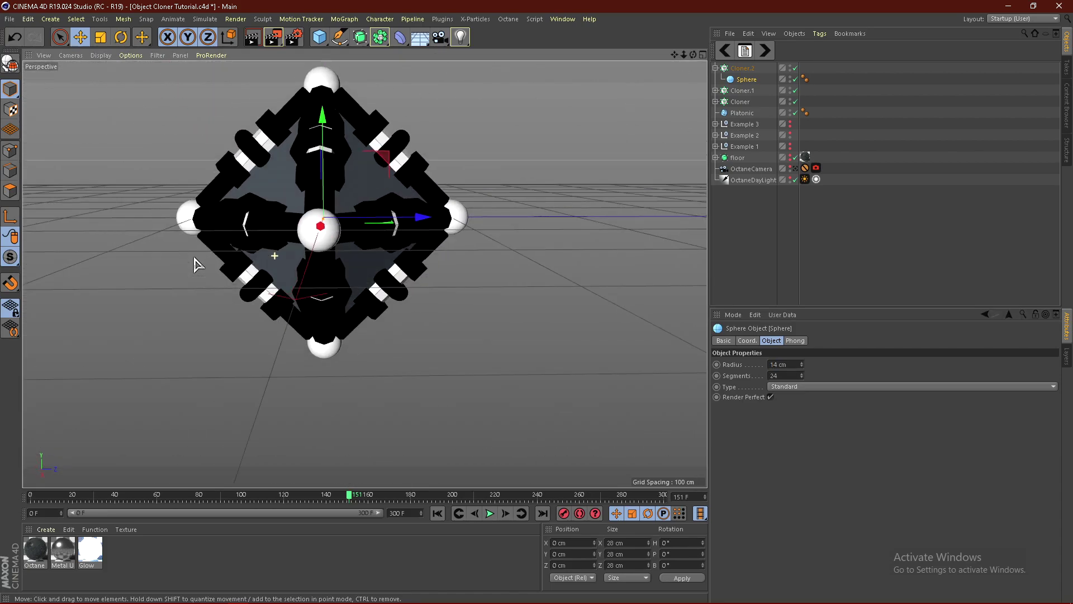
Set the cloned Sphere's segments to 50 for a smoother surface.
scroll(283, 243, up, 5)
click(778, 375)
drag(781, 375, 600, 367)
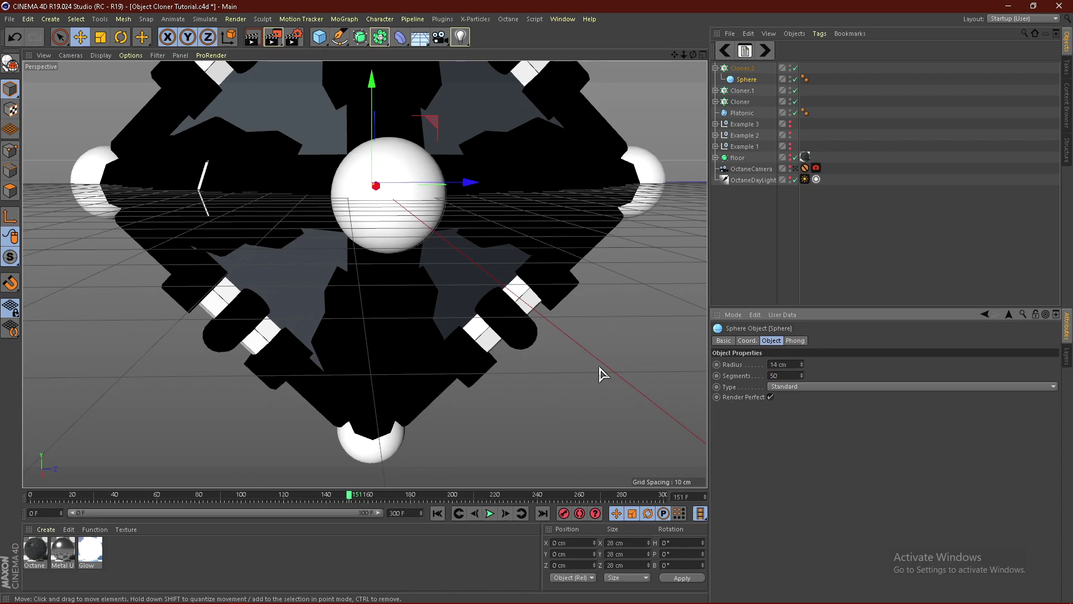
scroll(393, 168, up, 2)
alt+drag(385, 186, 420, 197)
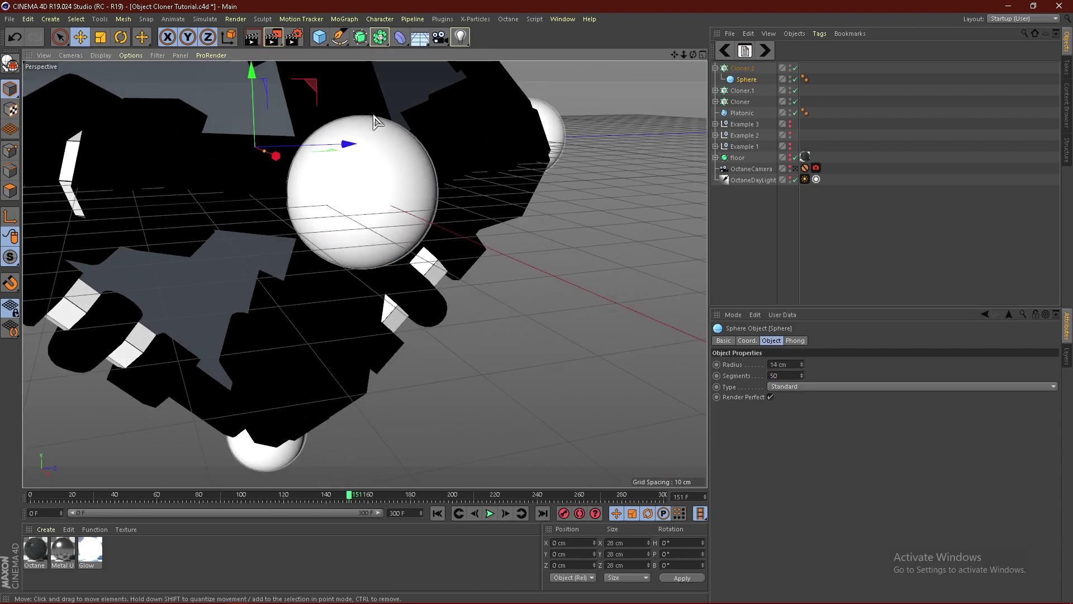
scroll(320, 190, down, 3)
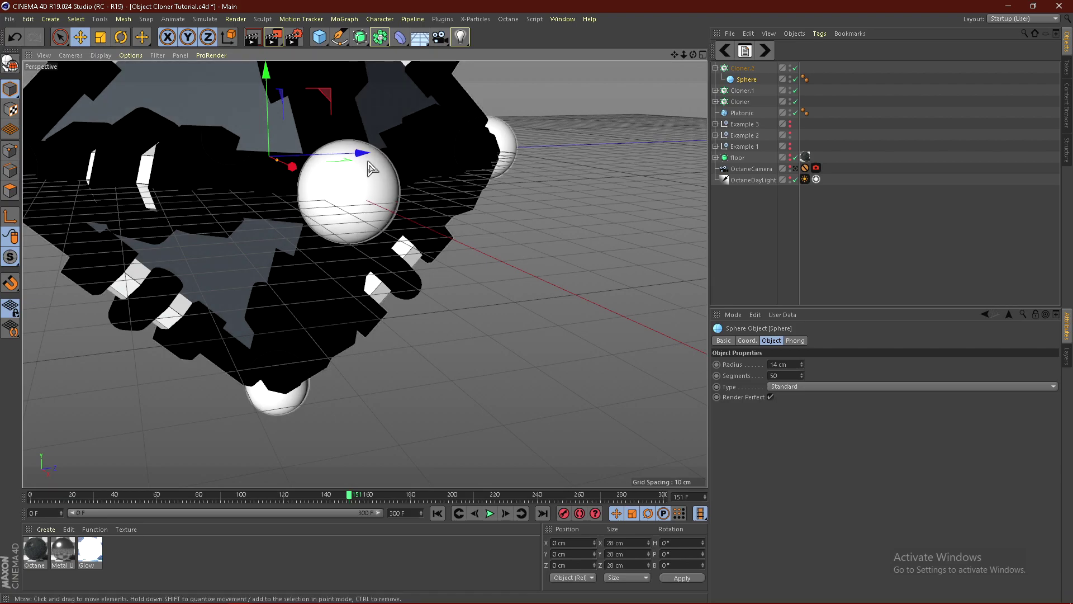
scroll(387, 253, down, 3)
mouse_move(388, 259)
alt+mouse_down()
mouse_move(300, 280)
mouse_move(262, 302)
alt+mouse_up()
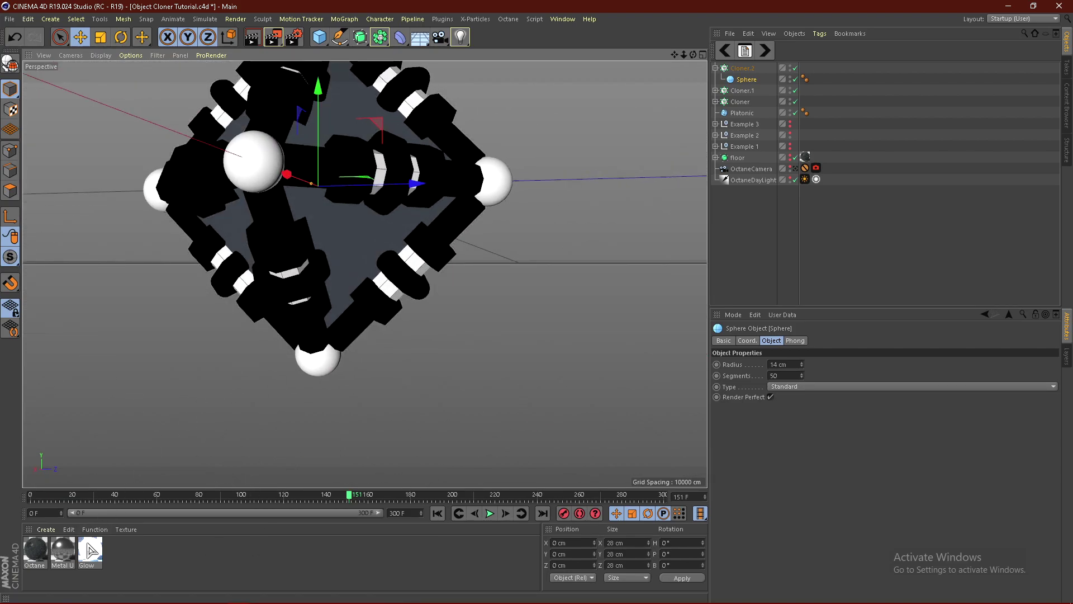
Apply the Glow material to the cloned Sphere and collapse Cloner.2 in the object hierarchy.
drag(745, 82, 746, 80)
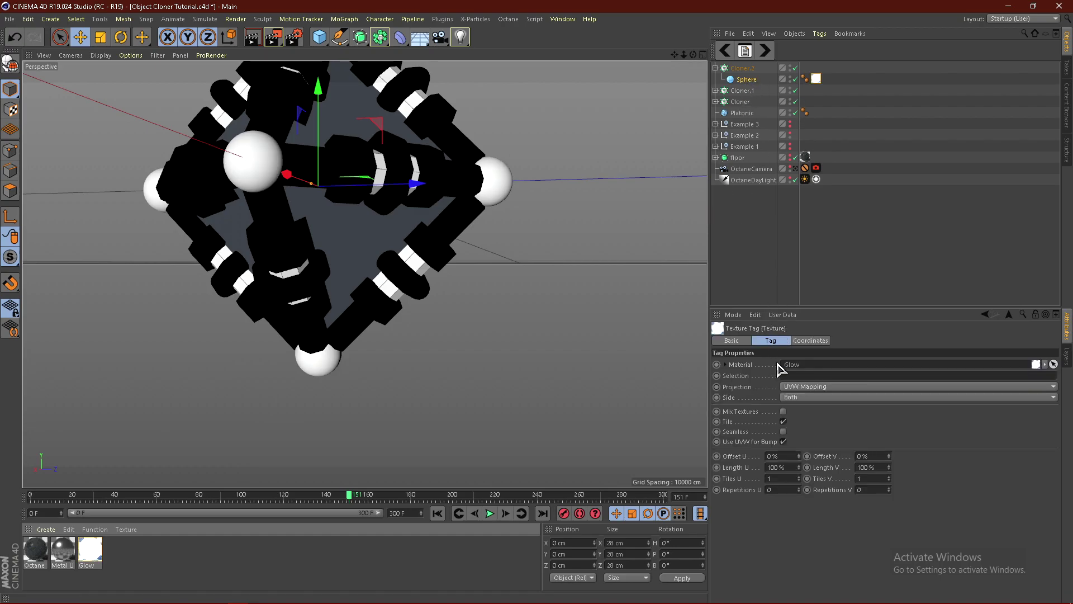
click(760, 238)
click(715, 67)
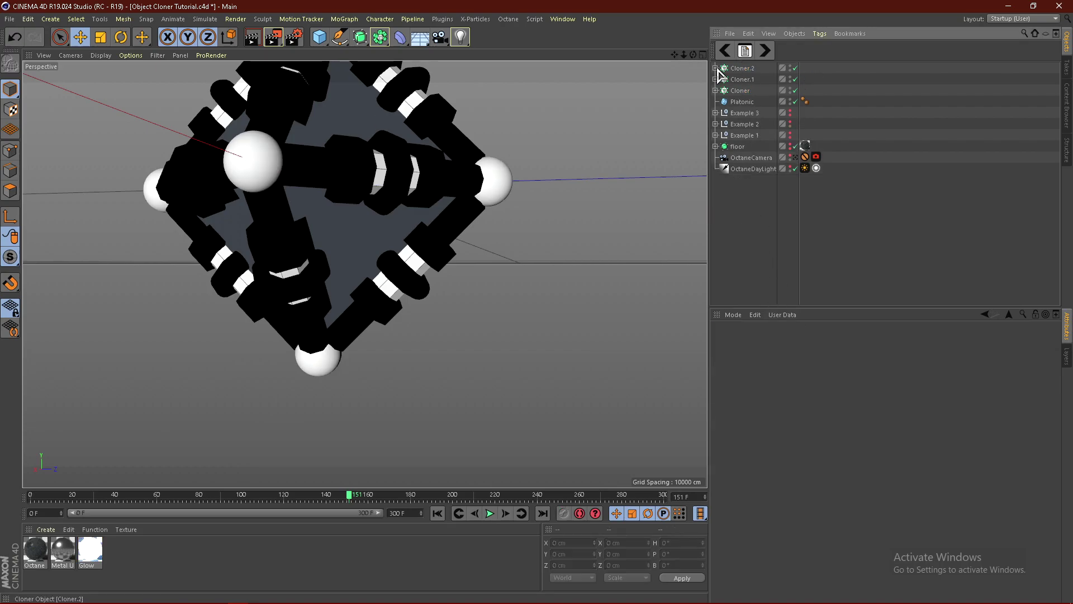
scroll(405, 241, down, 3)
alt+drag(308, 220, 340, 263)
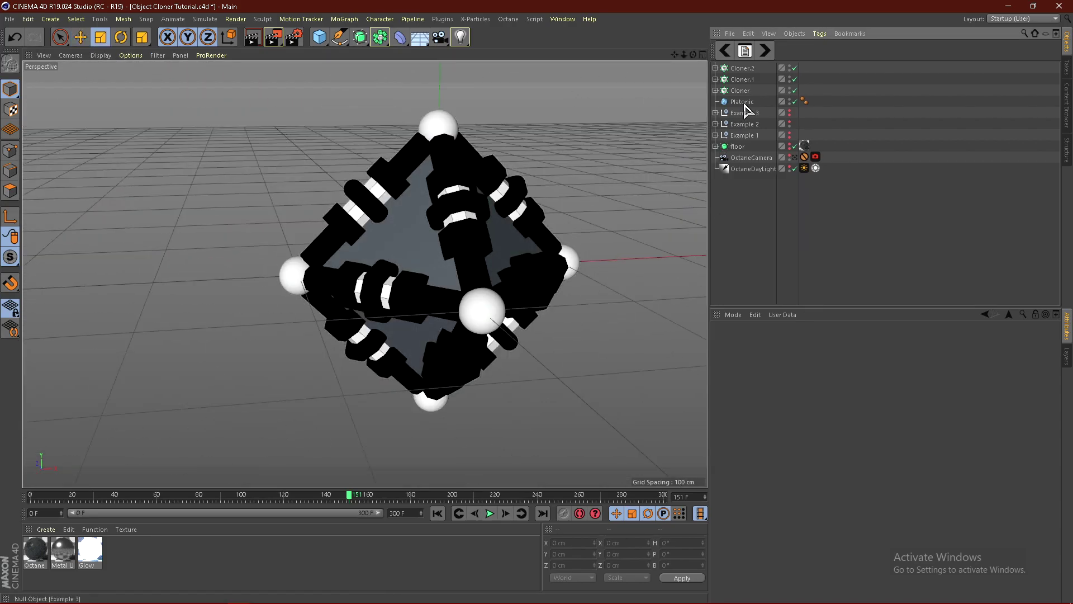
Group Cloner, Cloner.1 and Cloner.2 under one null and make a duplicate of that null.
click(741, 91)
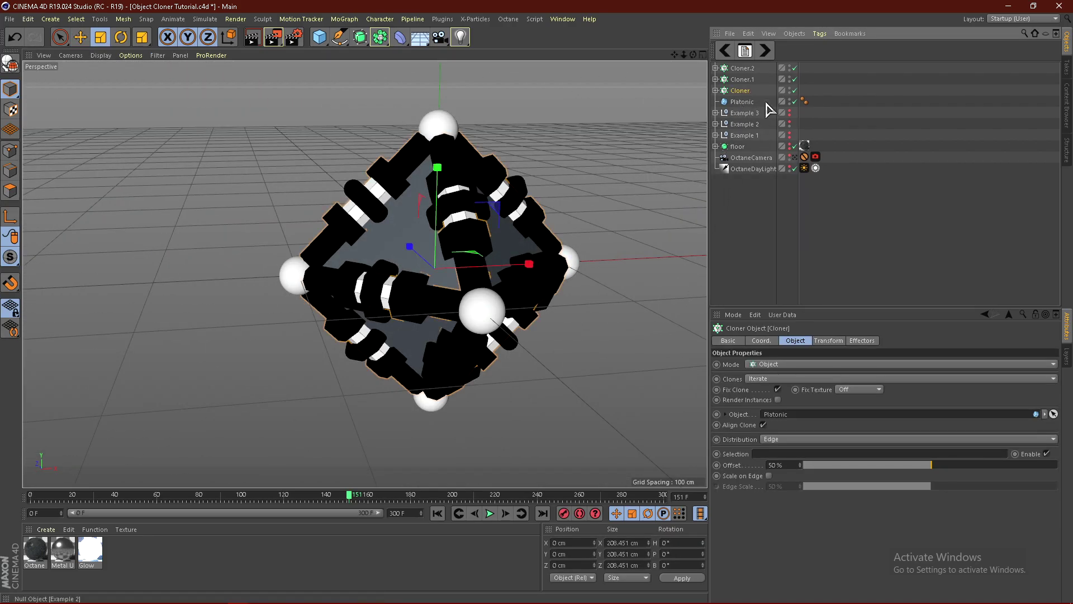
shift+click(749, 69)
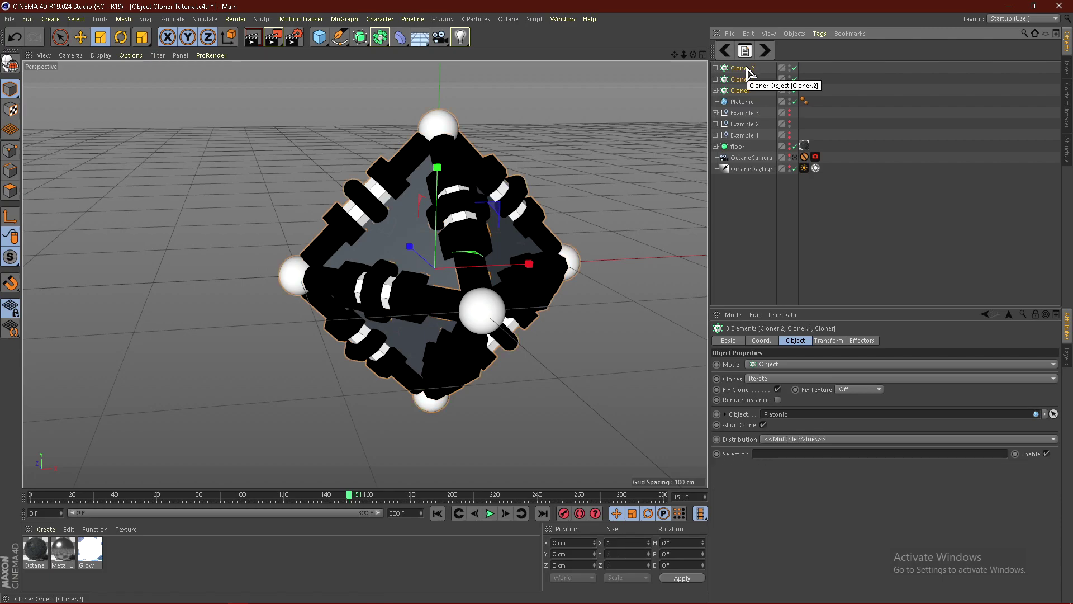
key(alt+g)
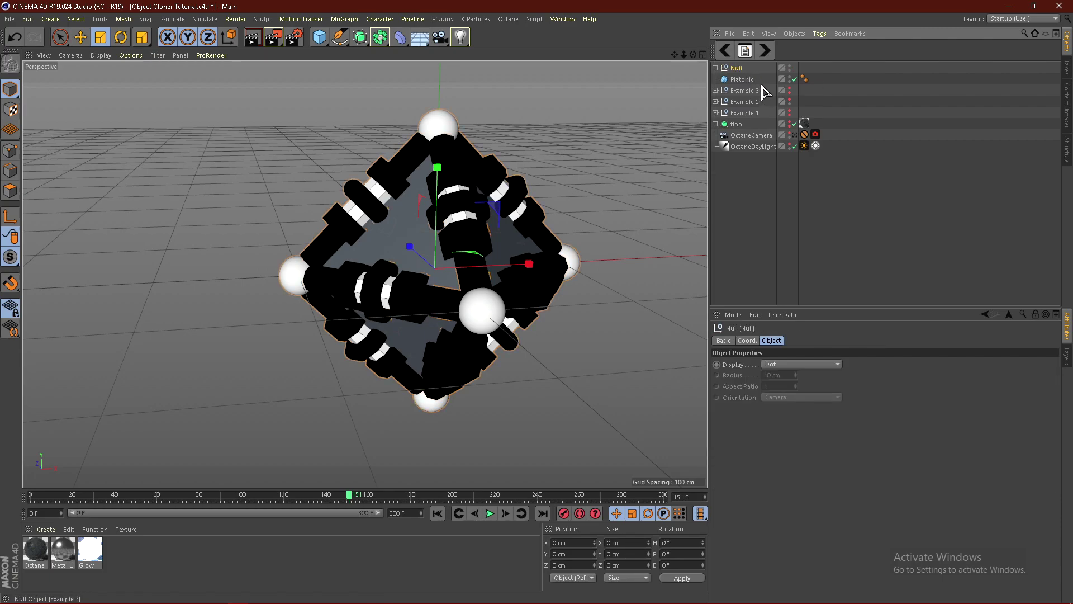
key(ctrl+v)
Merge the three cloners inside Null.1 into a single polygon object with Connect Objects + Delete.
click(716, 68)
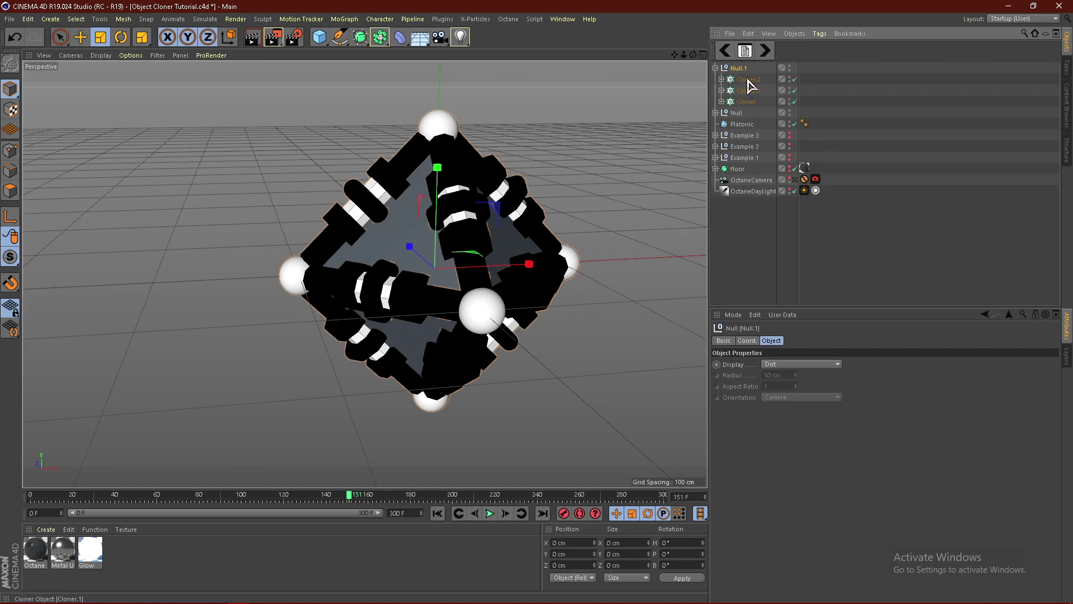
click(749, 79)
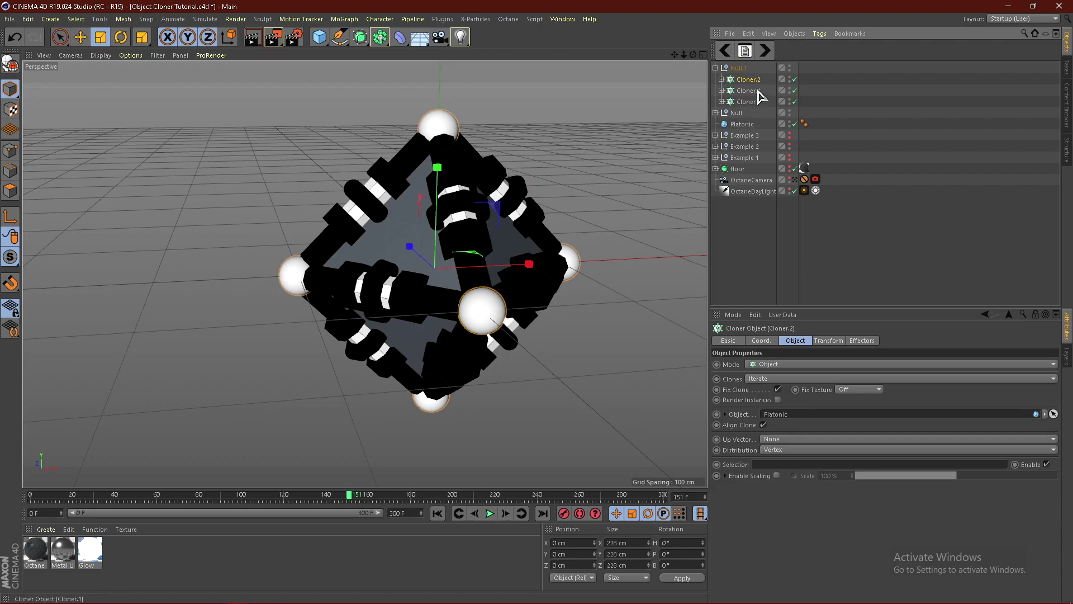
shift+click(747, 102)
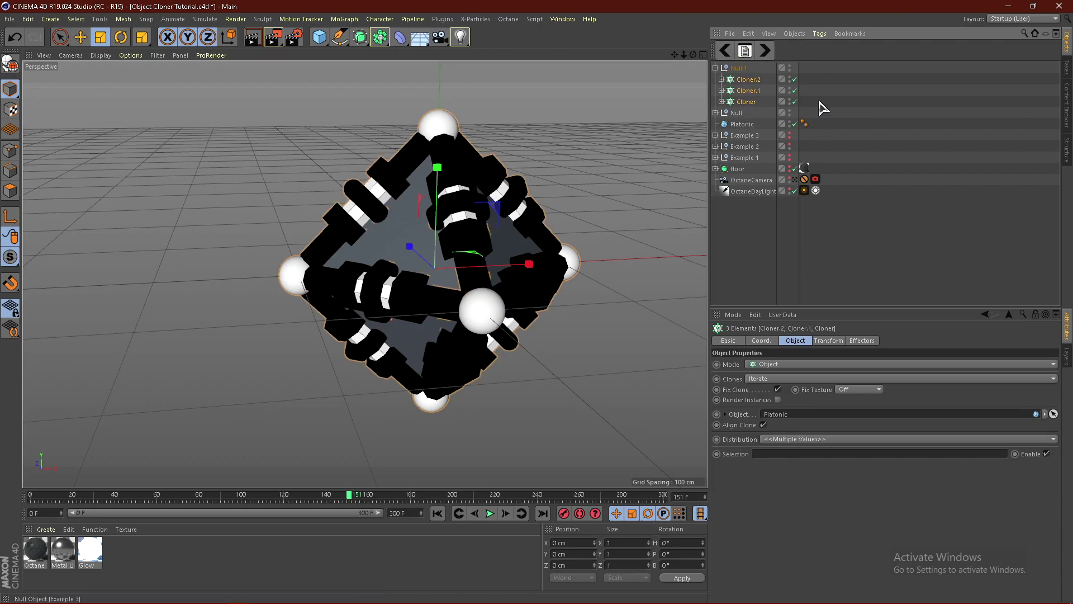
right_click(749, 96)
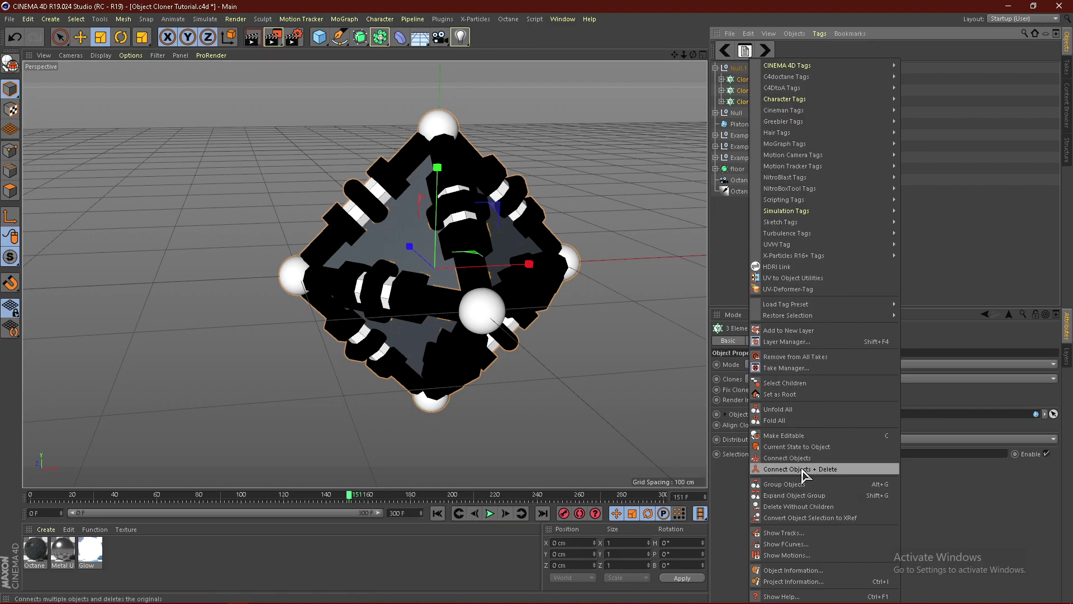
click(822, 470)
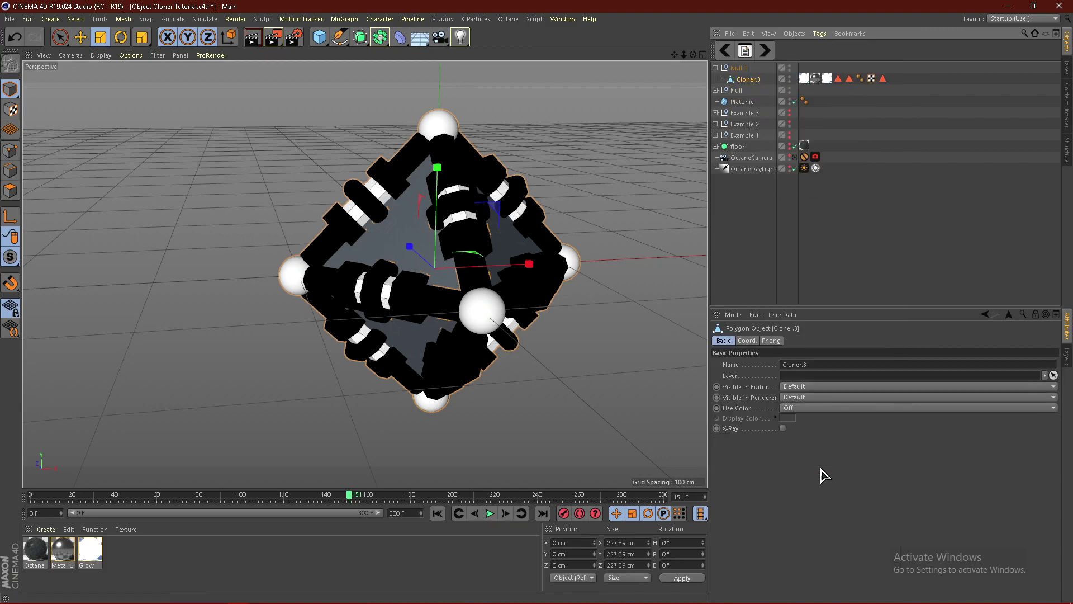
Select and collapse Null.1, and disable the Platonic object.
click(798, 241)
click(741, 79)
click(744, 71)
click(746, 80)
click(716, 68)
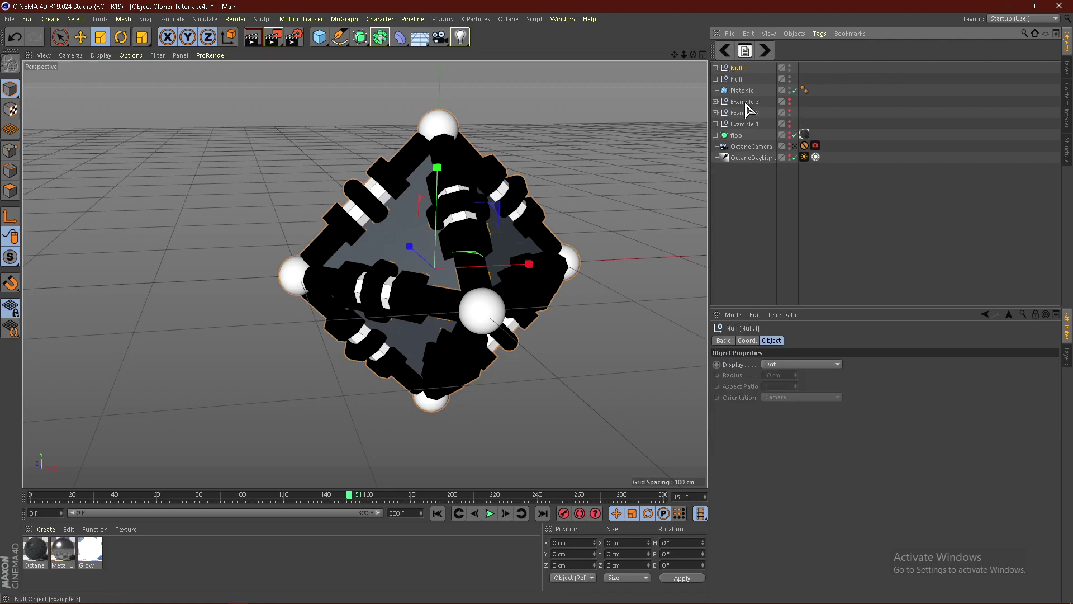
click(795, 90)
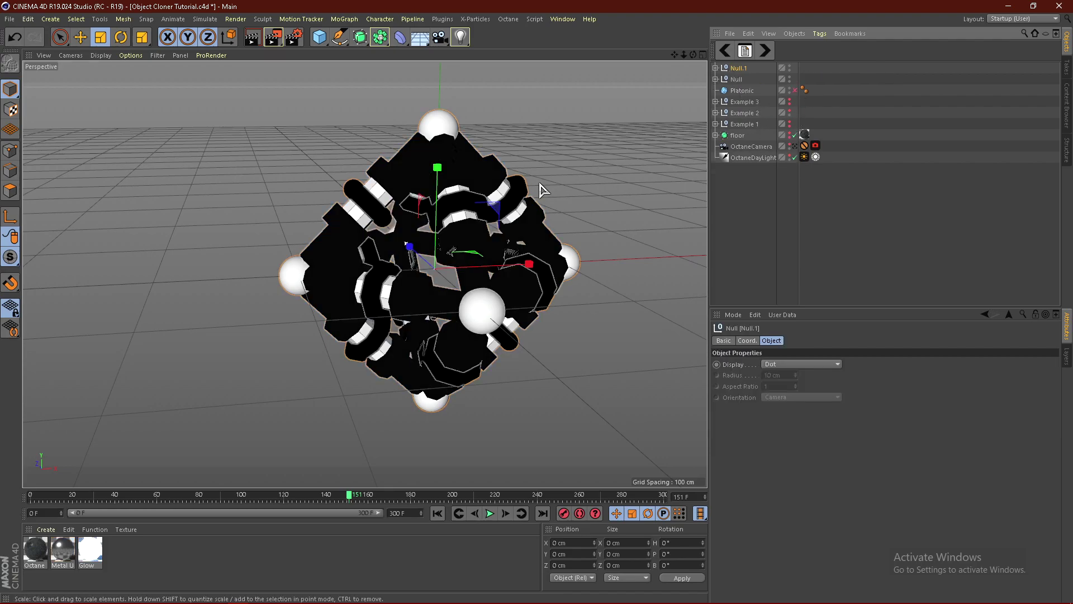
Try scaling Null.1 down uniformly inside the outer frame.
click(100, 37)
drag(519, 179, 419, 251)
scroll(466, 263, up, 3)
alt+drag(409, 325, 358, 333)
key(ctrl+z)
Scale Null.1 down uniformly to about half its size inside the original octahedron frame.
drag(642, 221, 466, 296)
alt+drag(467, 297, 460, 346)
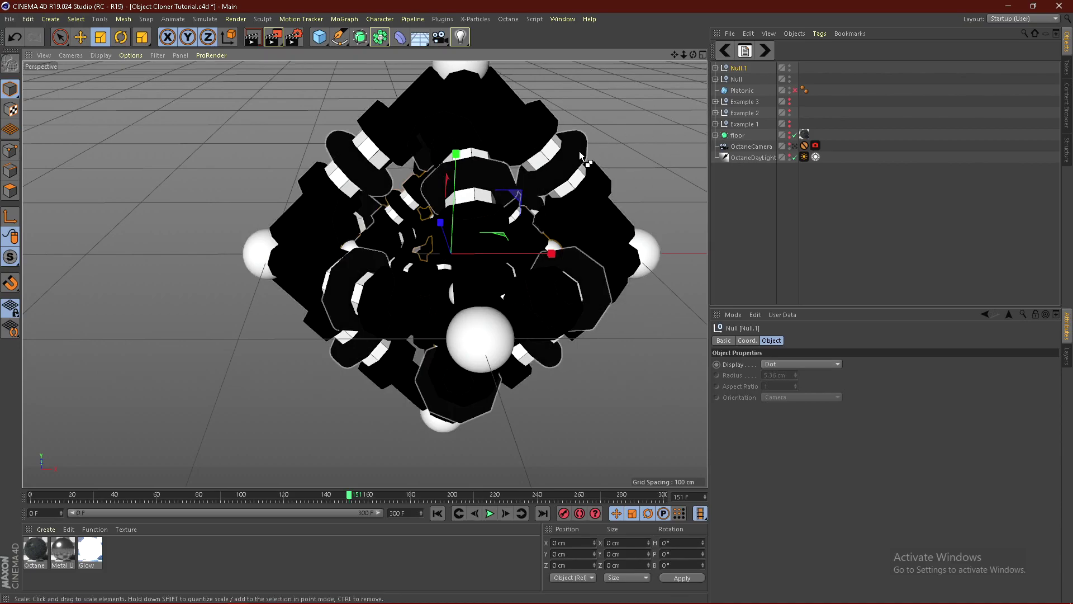
Duplicate Null.1 and scale the copy down uniformly to form a smaller innermost octahedron frame.
key(ctrl+c)
key(ctrl+v)
scroll(472, 291, up, 1)
drag(617, 160, 425, 226)
click(786, 233)
scroll(492, 218, down, 2)
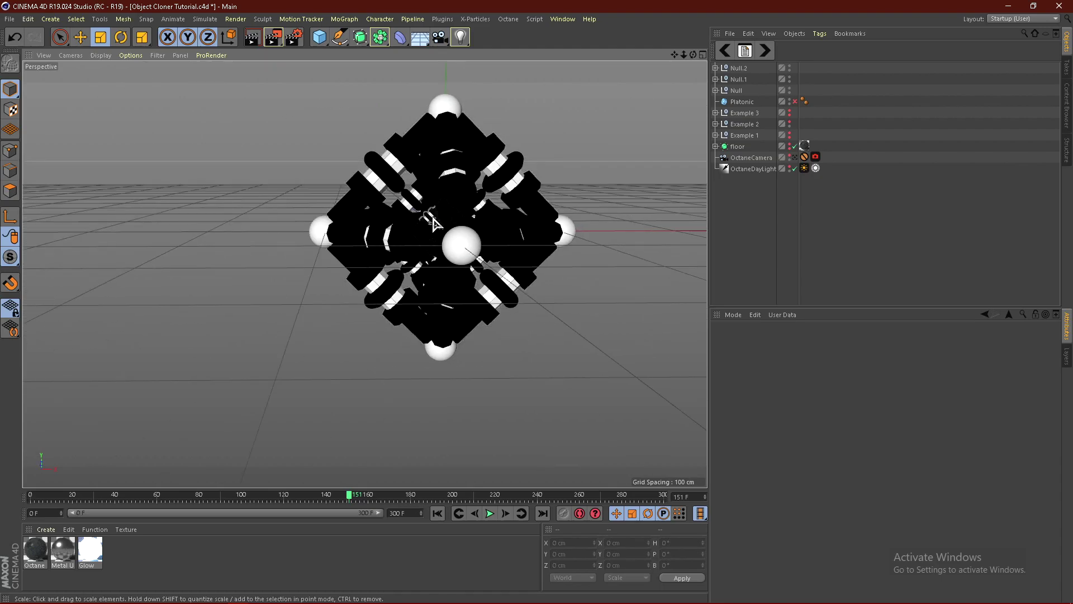
Scale Null.1 and Null.2 up together slightly within the outer frame.
click(736, 78)
shift+click(738, 69)
alt+right_drag(452, 212, 557, 202)
drag(557, 203, 616, 181)
click(642, 218)
alt+right_drag(587, 219, 463, 260)
alt+drag(463, 260, 517, 260)
Enlarge the innermost frame, Null.2, slightly on its own and clear the selection.
click(746, 65)
scroll(481, 180, up, 4)
drag(491, 208, 508, 207)
alt+drag(394, 326, 341, 342)
scroll(394, 242, down, 5)
click(790, 249)
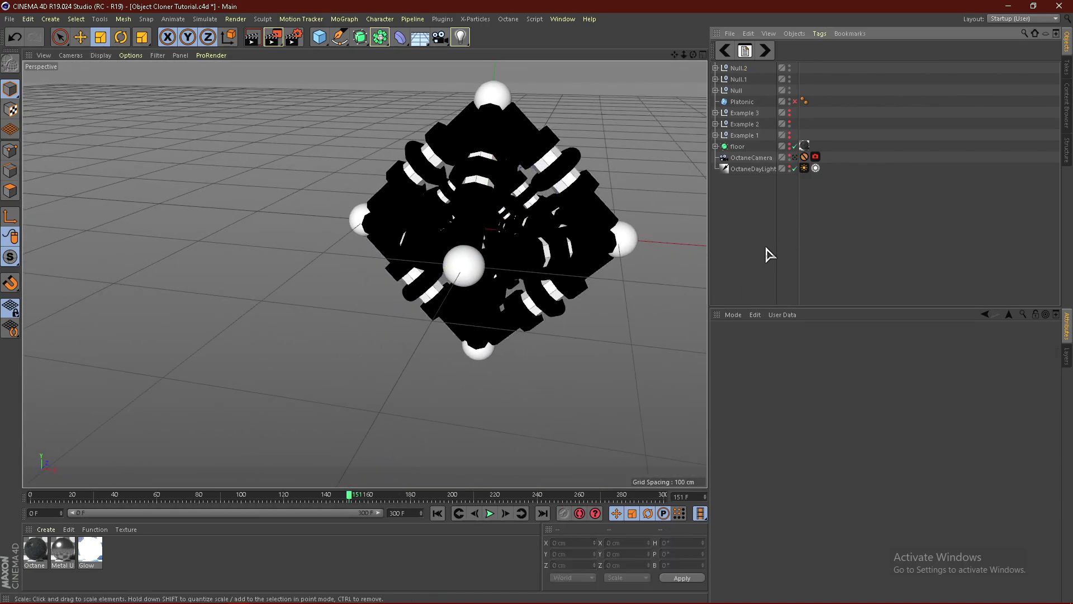
Look through the OctaneCamera and make the floor visible in the viewport.
mouse_move(457, 199)
alt+mouse_down()
mouse_move(366, 239)
mouse_move(494, 263)
mouse_move(486, 179)
mouse_move(399, 256)
alt+mouse_up()
alt+right_drag(424, 231, 498, 219)
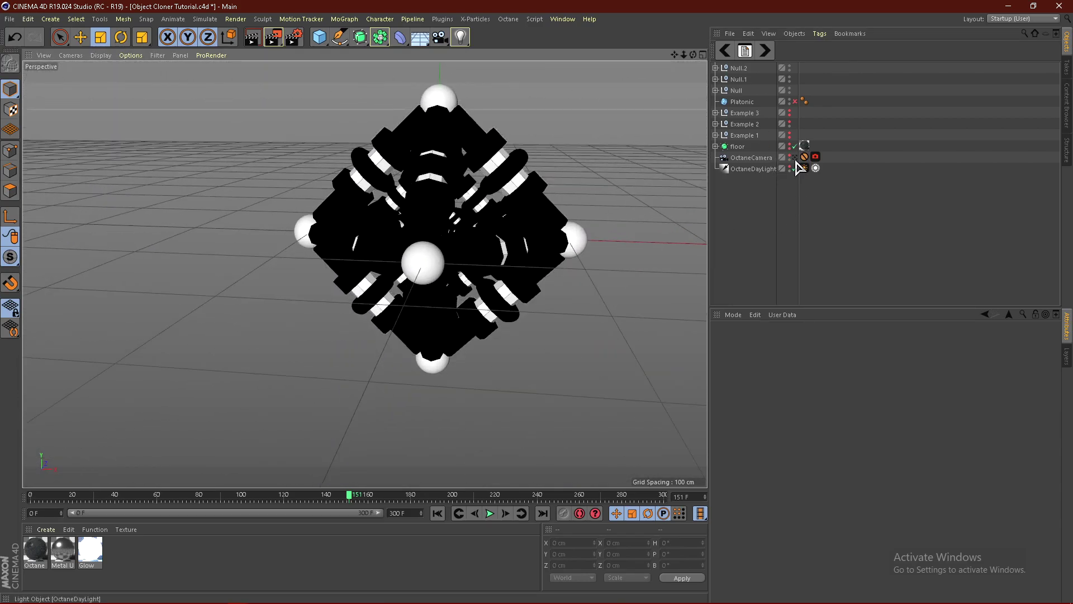
click(795, 157)
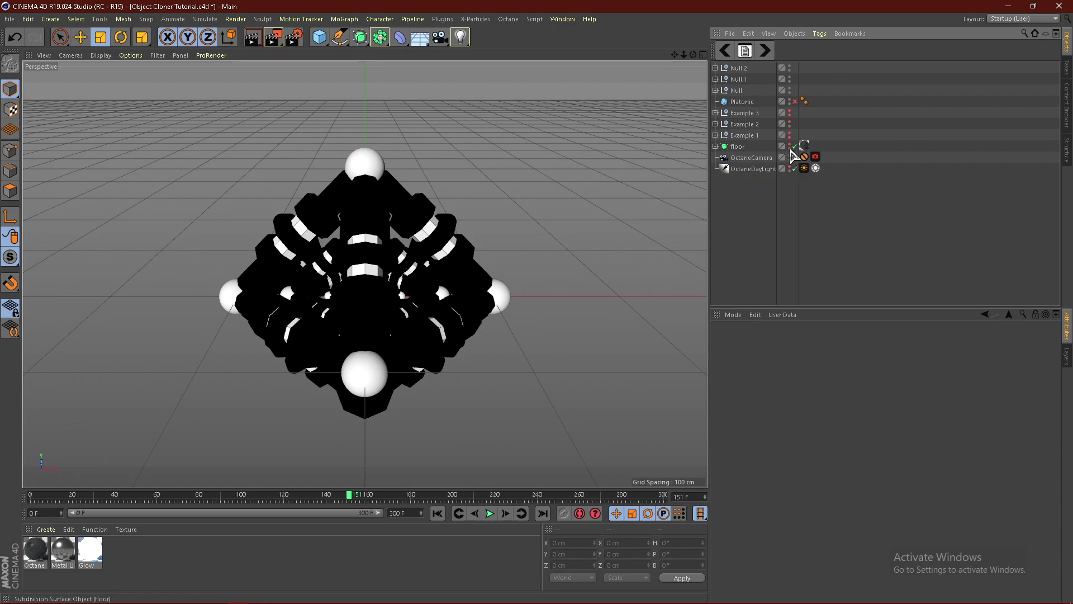
click(789, 145)
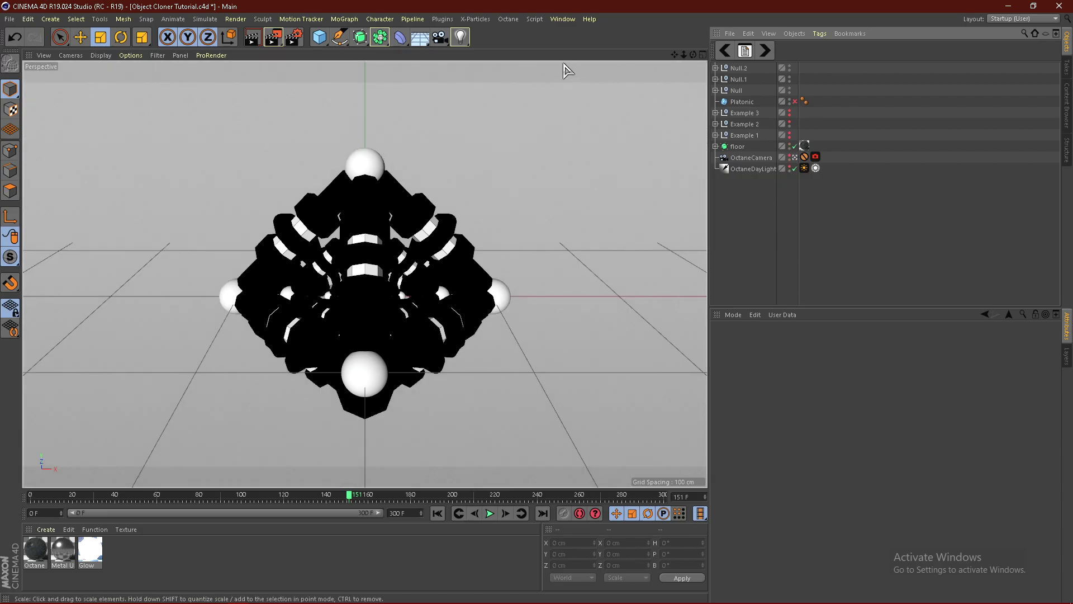
Open the Octane Live Viewer and dock it beside the perspective viewport.
click(508, 18)
click(522, 46)
drag(281, 159, 303, 125)
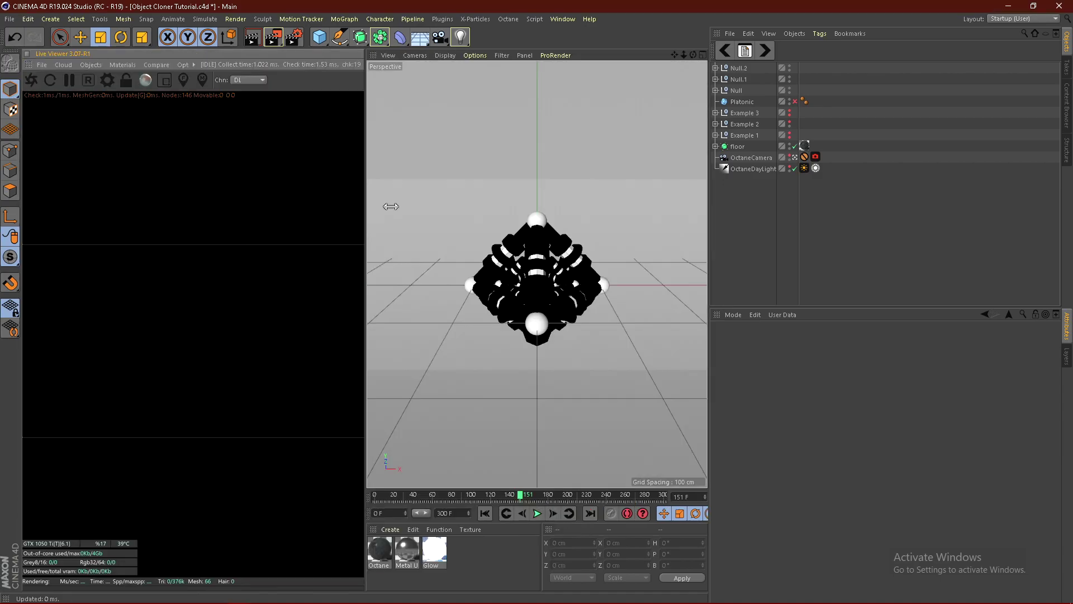